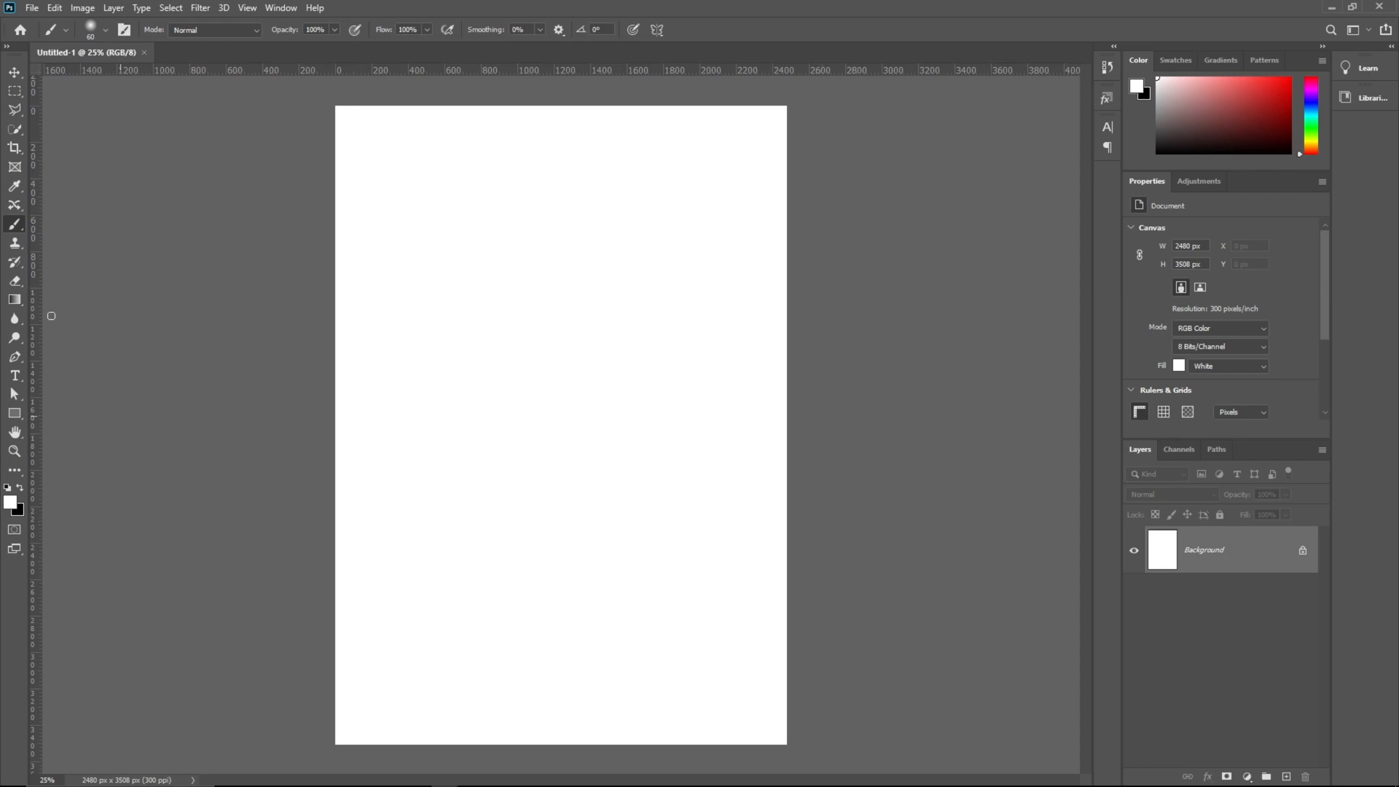
# - Set the Rectangle tool's fill to orange ff510c
pyautogui.click(14, 414)
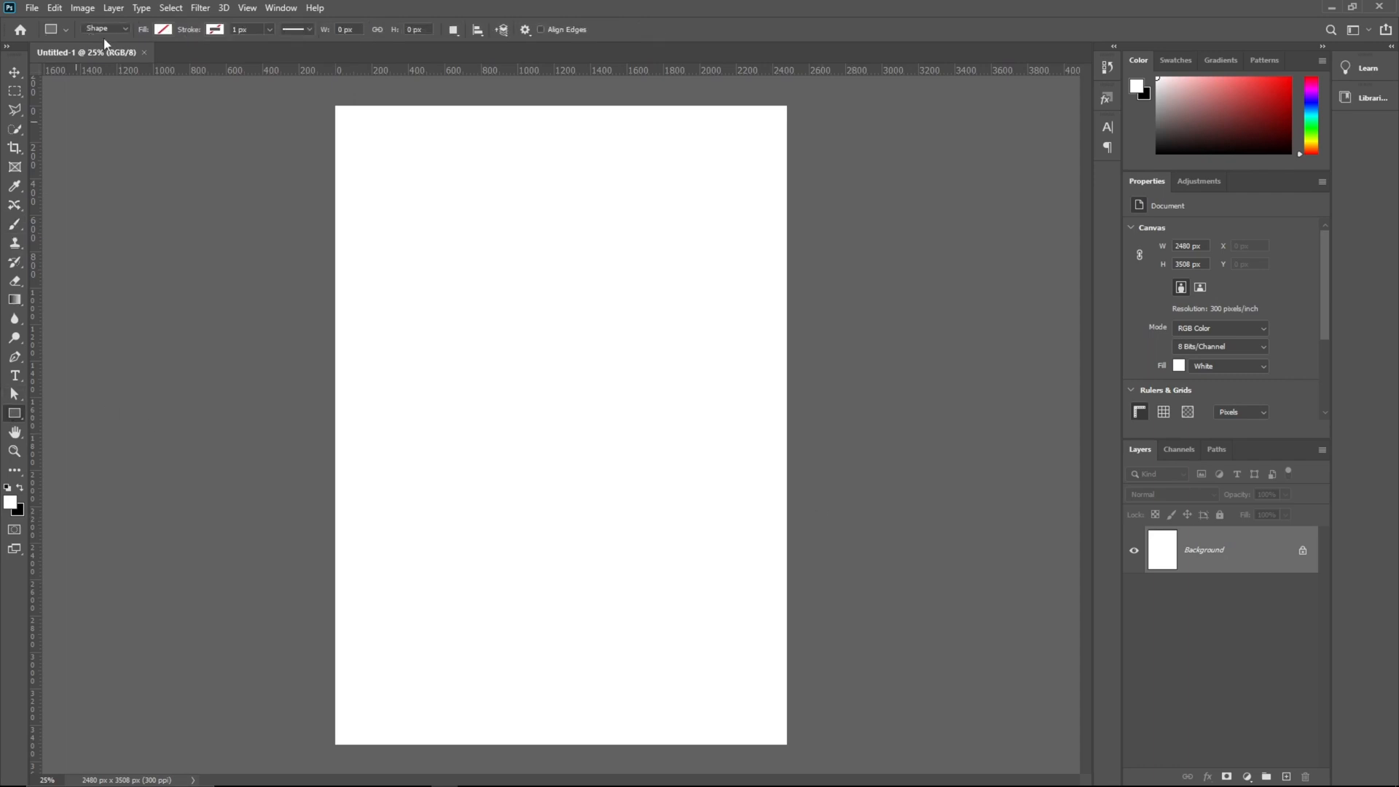
pyautogui.click(162, 30)
pyautogui.click(253, 58)
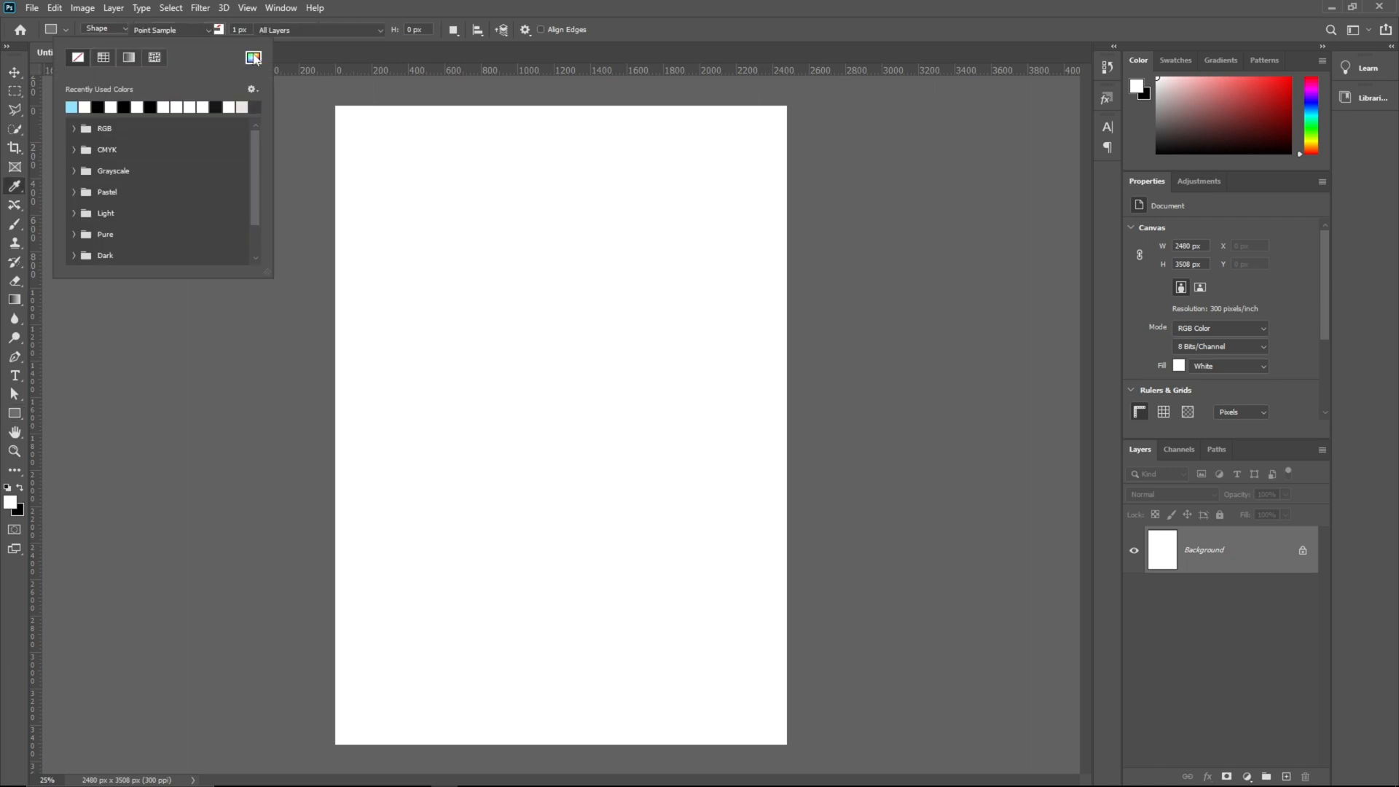
pyautogui.moveTo(1027, 376); pyautogui.dragTo(1027, 370)
pyautogui.click(997, 193)
pyautogui.click(998, 191)
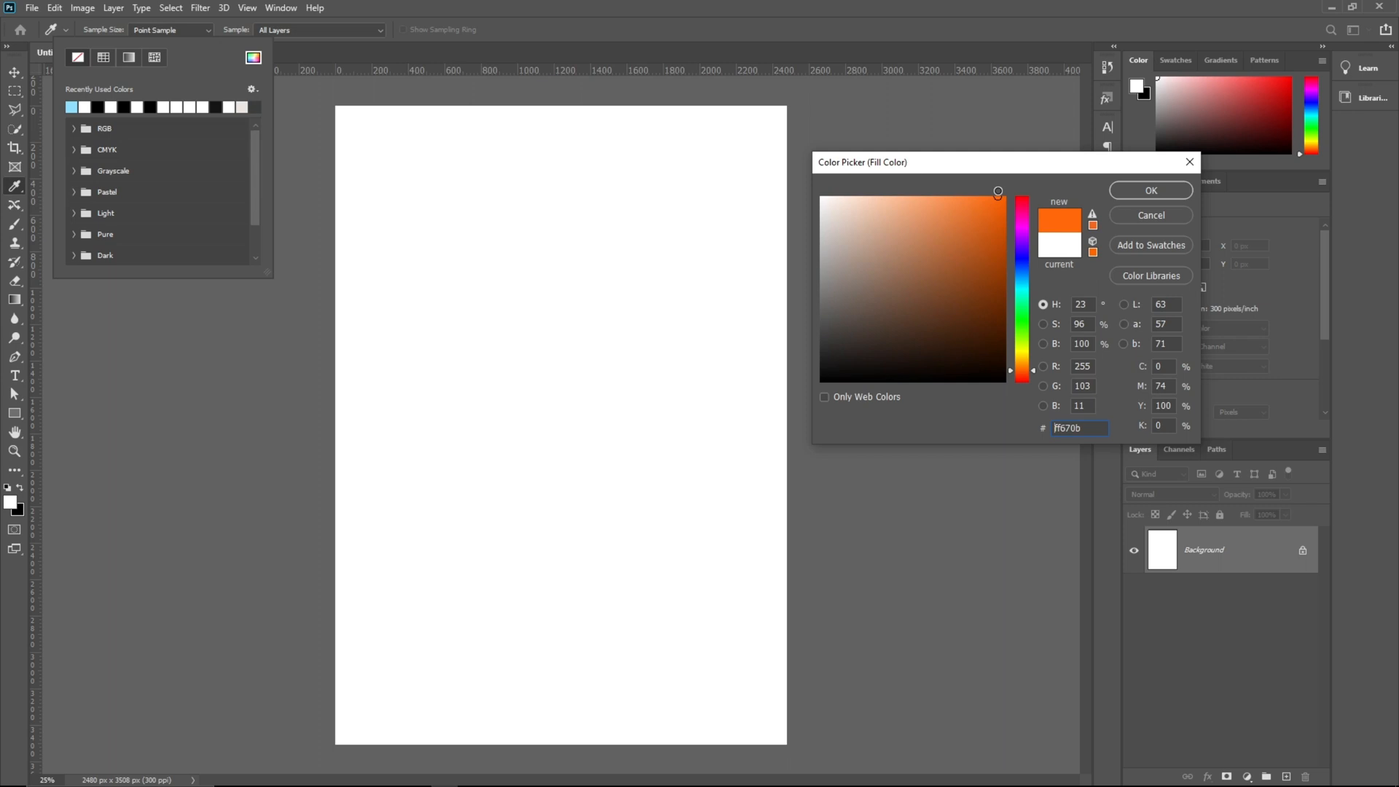
pyautogui.moveTo(996, 191)
pyautogui.mouseDown()
pyautogui.moveTo(1003, 219)
pyautogui.moveTo(997, 182)
pyautogui.mouseUp()
pyautogui.moveTo(1028, 369); pyautogui.dragTo(1028, 373)
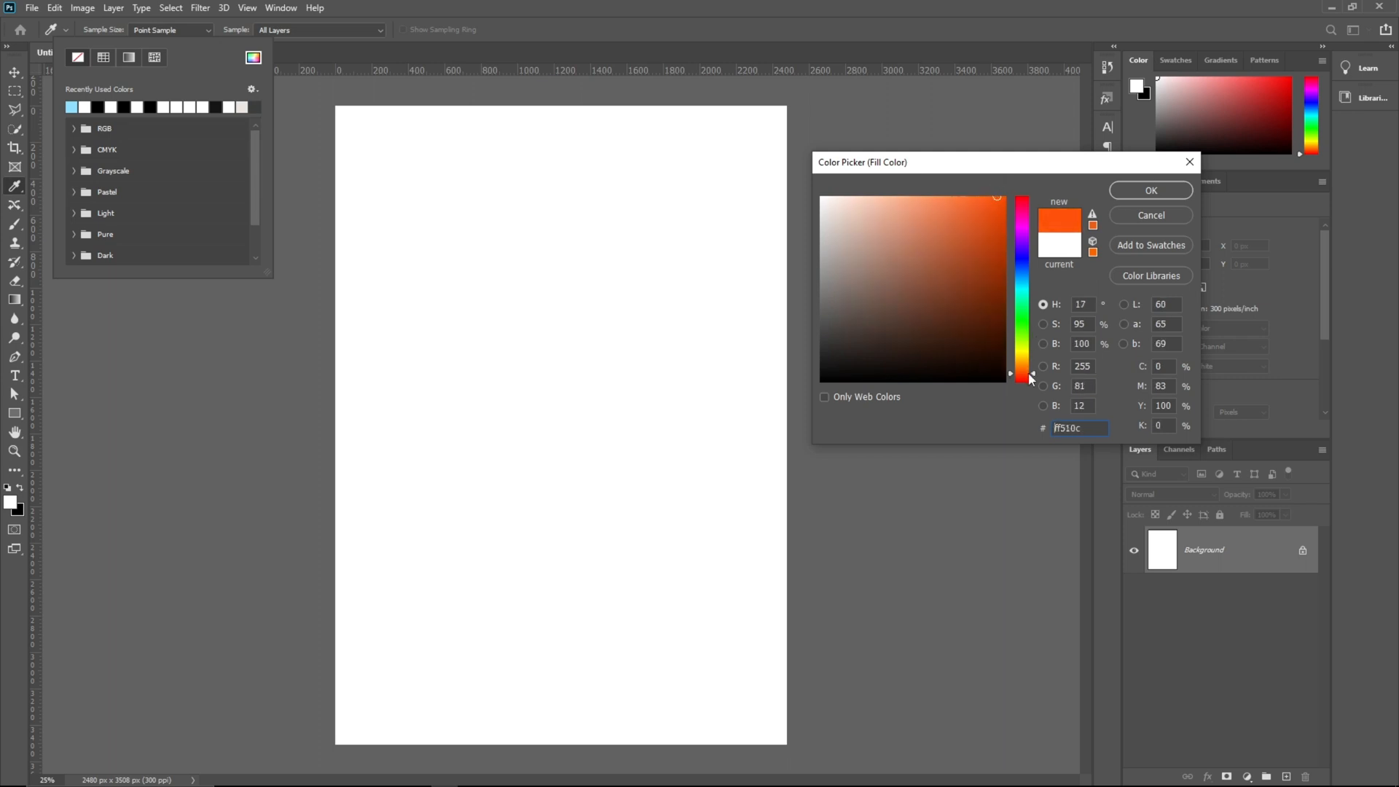
pyautogui.click(1157, 191)
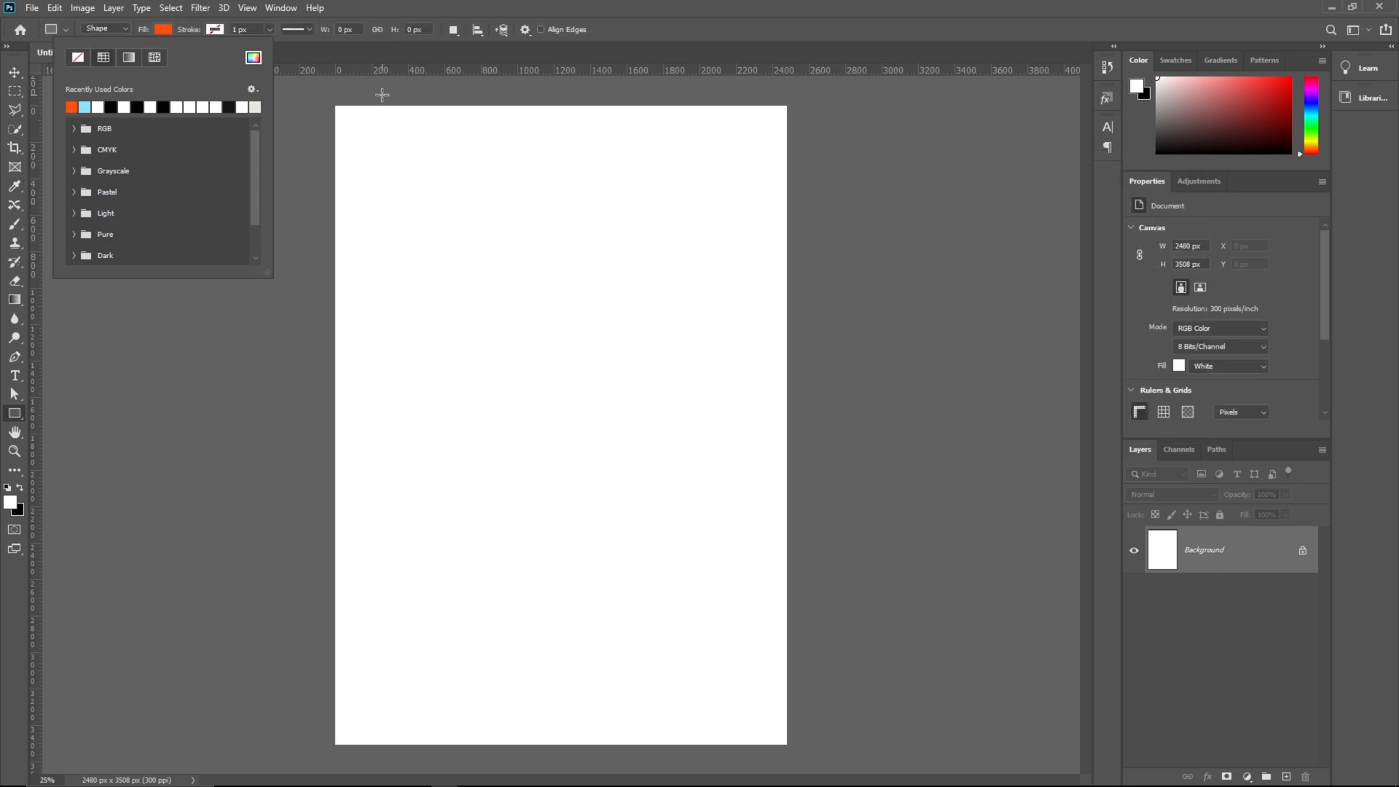
# - Draw an orange rectangle about 1064 by 3612 px spanning the page height and shift it left to about X 136 px
pyautogui.moveTo(381, 93); pyautogui.dragTo(577, 752)
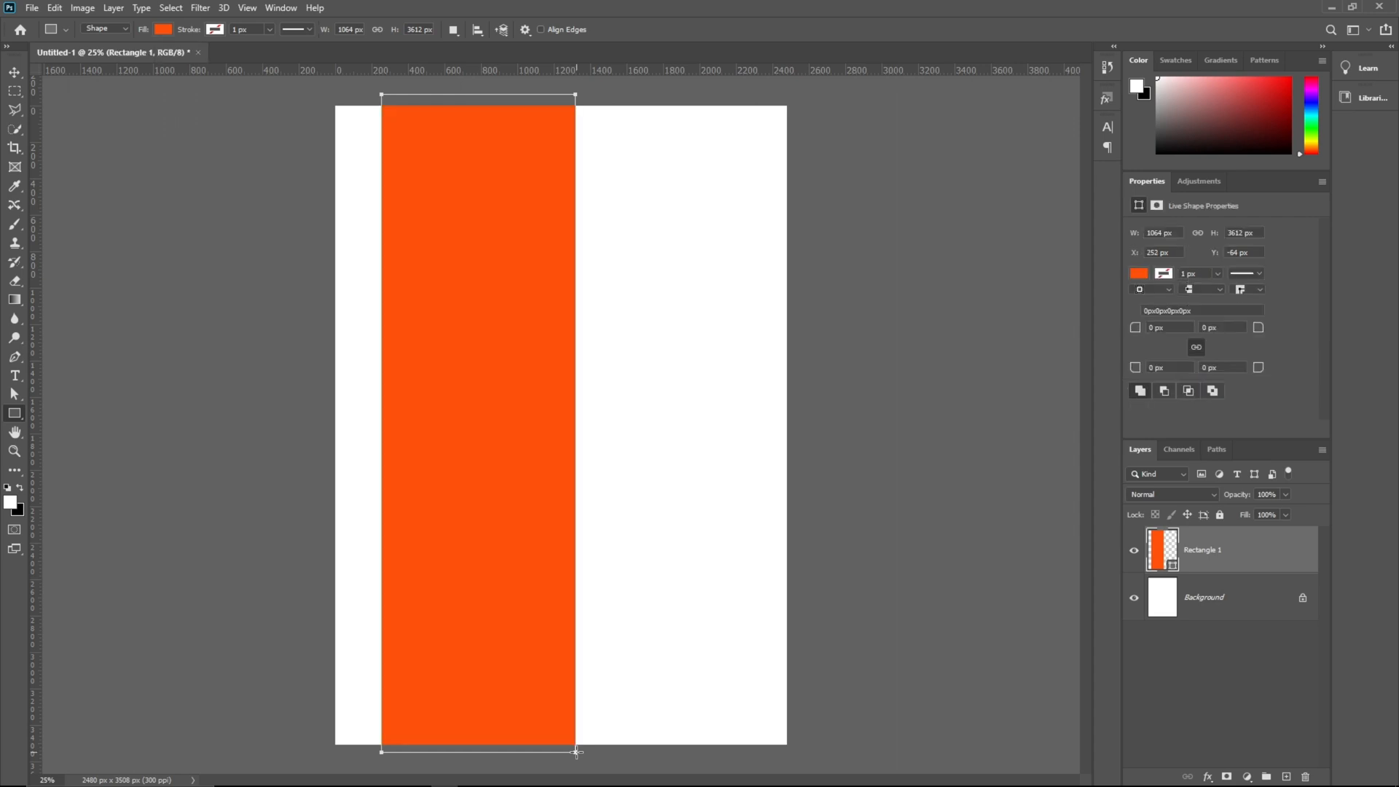
pyautogui.click(14, 72)
pyautogui.moveTo(478, 422); pyautogui.dragTo(460, 424)
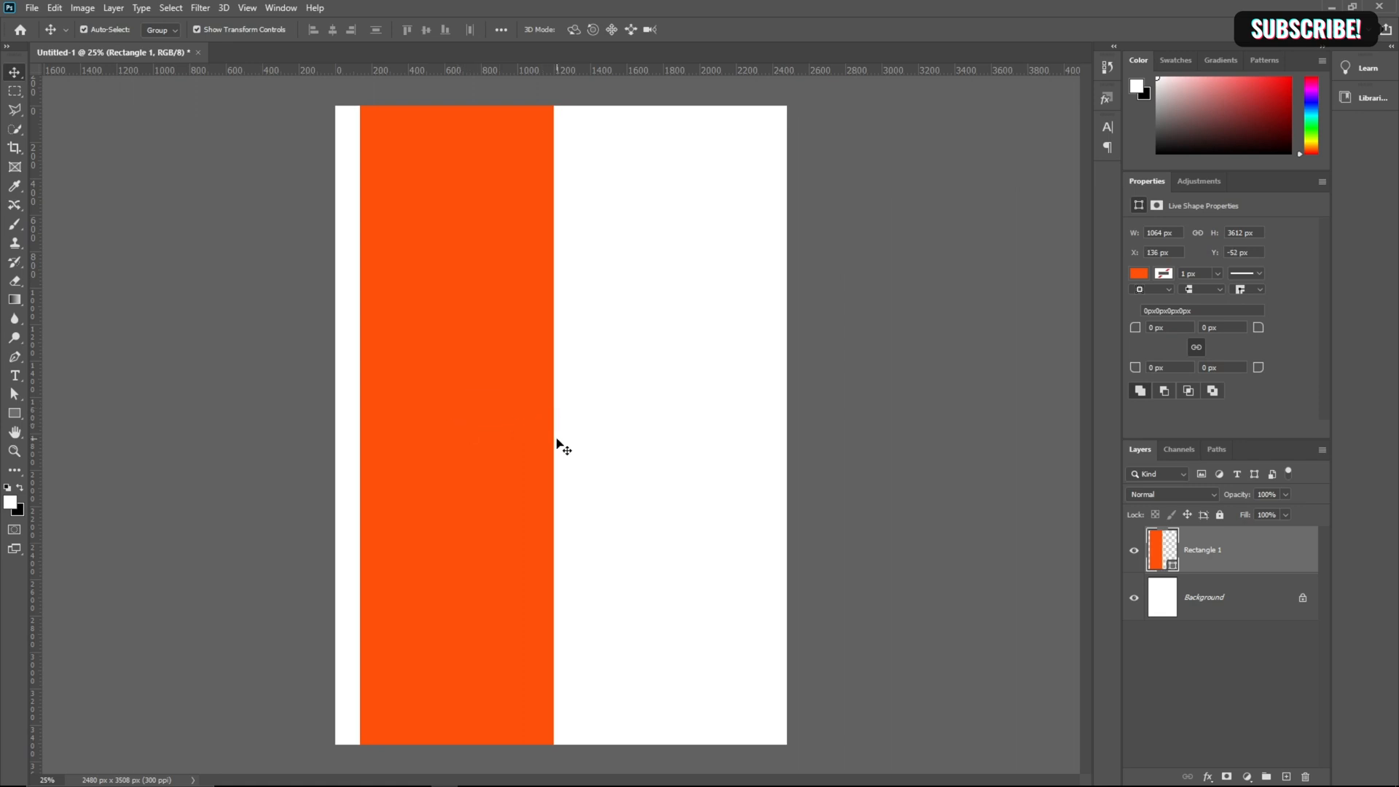
# - Widen the orange rectangle to about 1148 px by extending its right edge with Free Transform
pyautogui.hotkey('ctrl', 't')
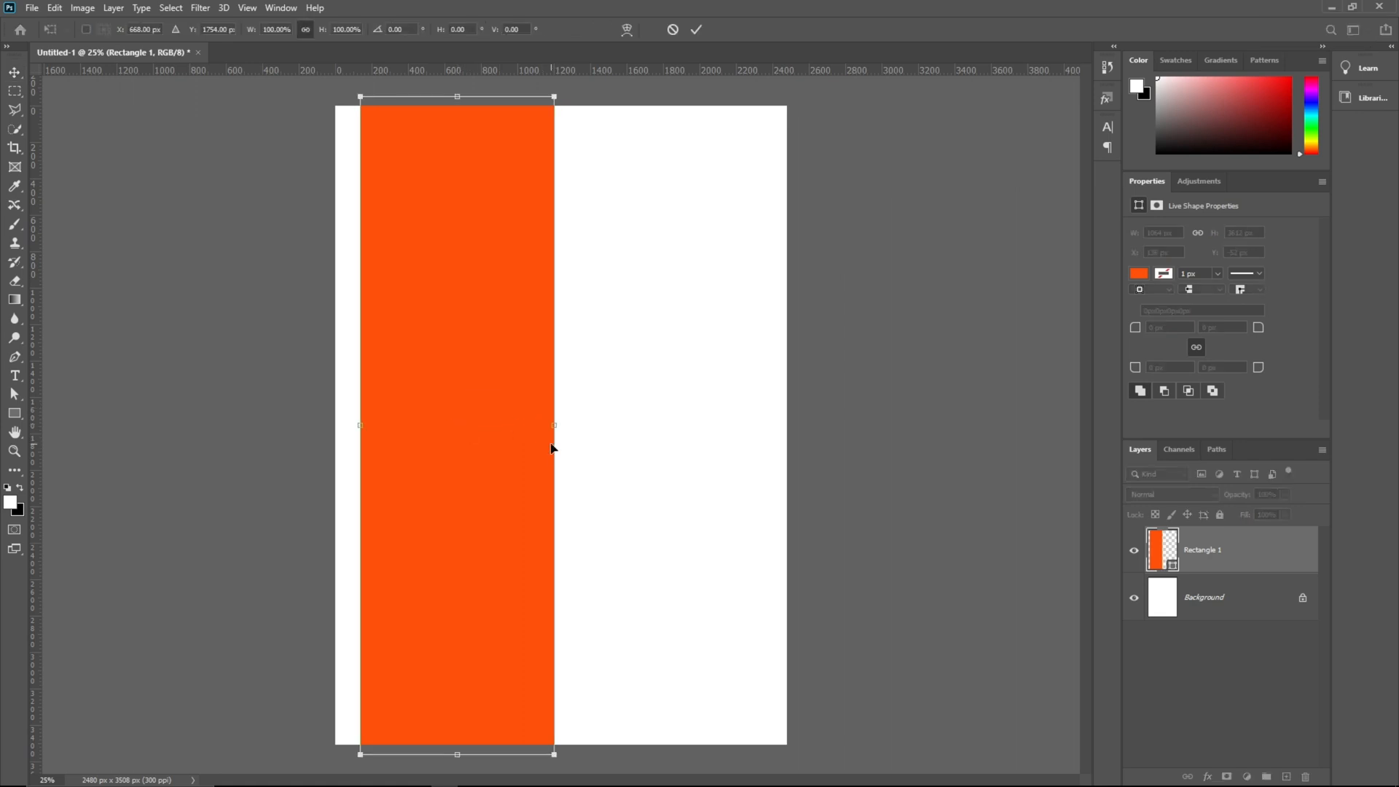
pyautogui.moveTo(554, 427); pyautogui.dragTo(569, 432)
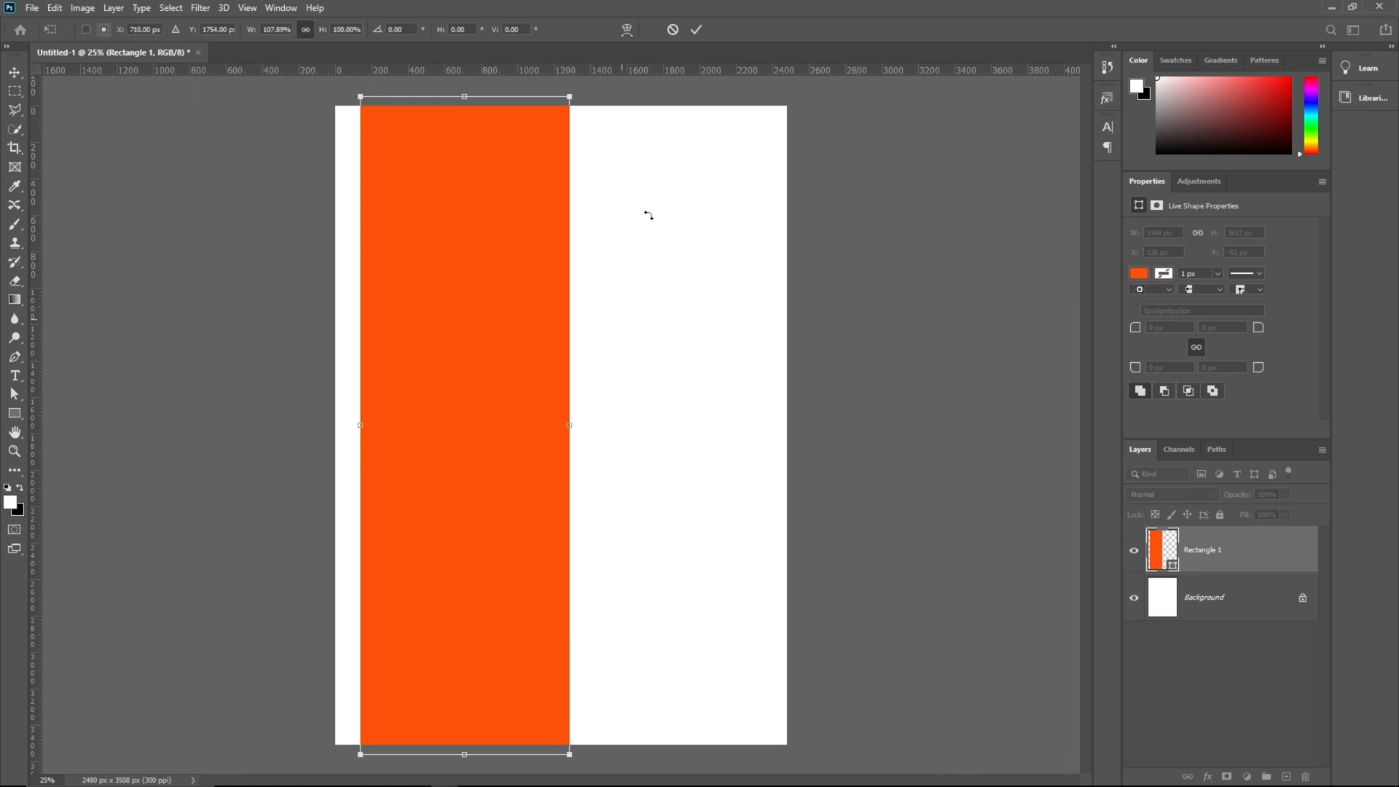
pyautogui.click(696, 29)
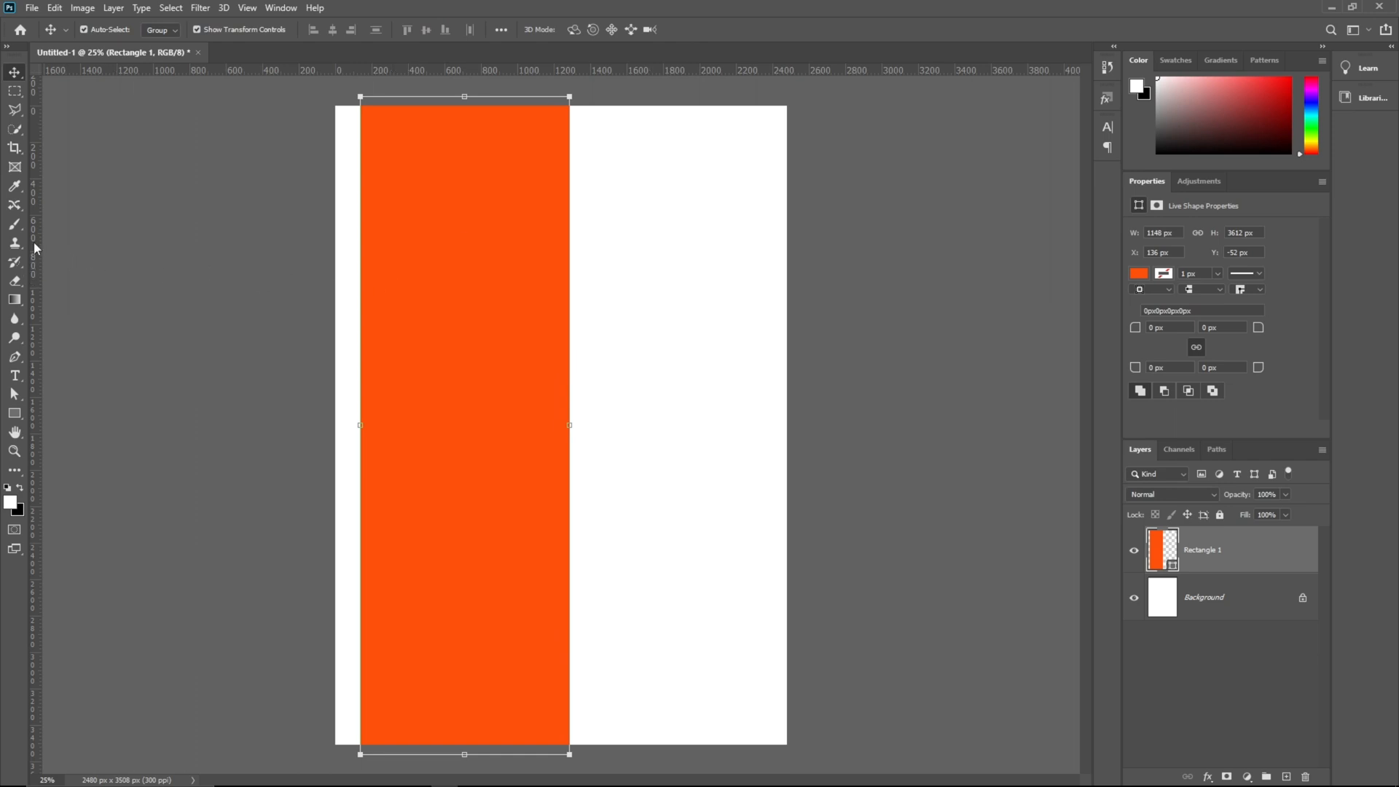
# - Choose the Pen tool and place three evenly spaced horizontal guides across the upper part of the page
pyautogui.click(16, 358)
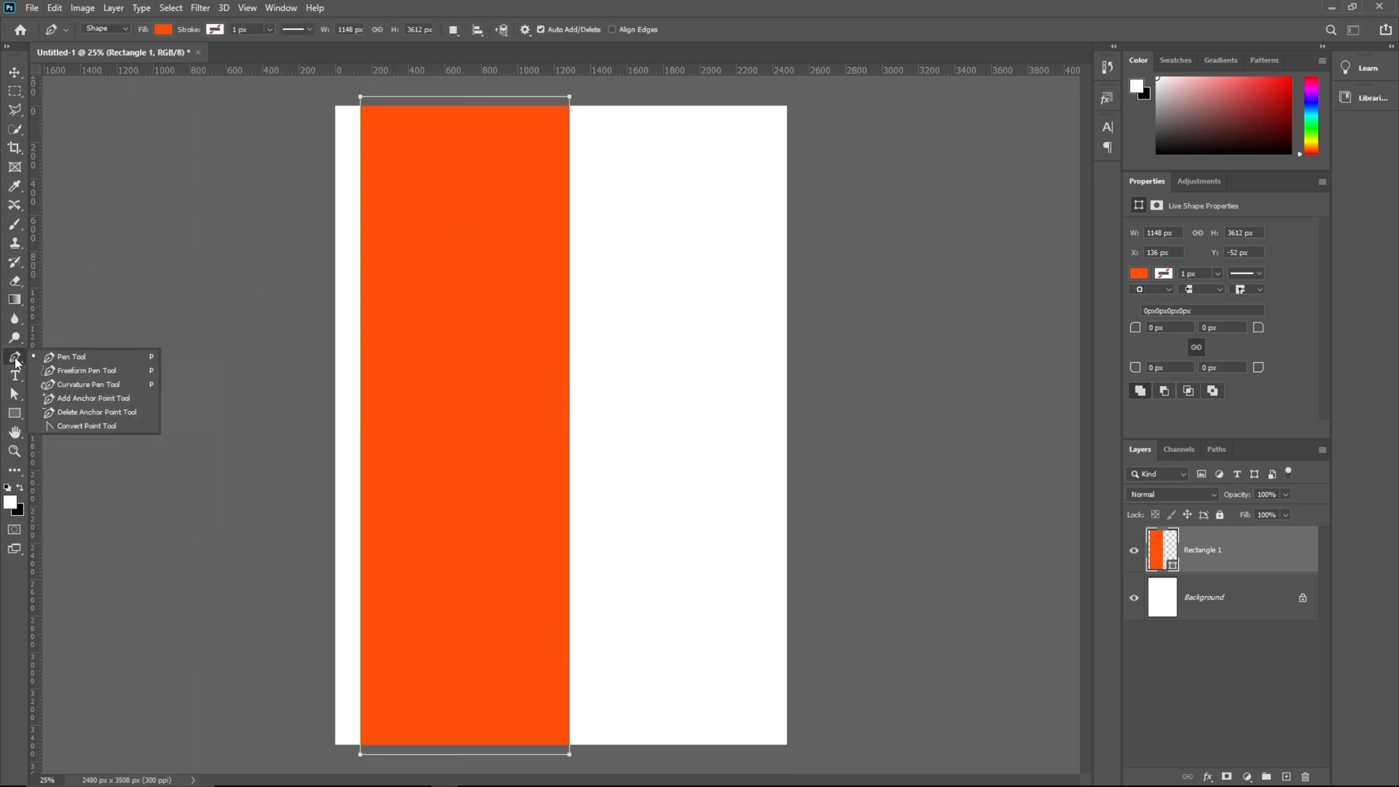
pyautogui.click(95, 359)
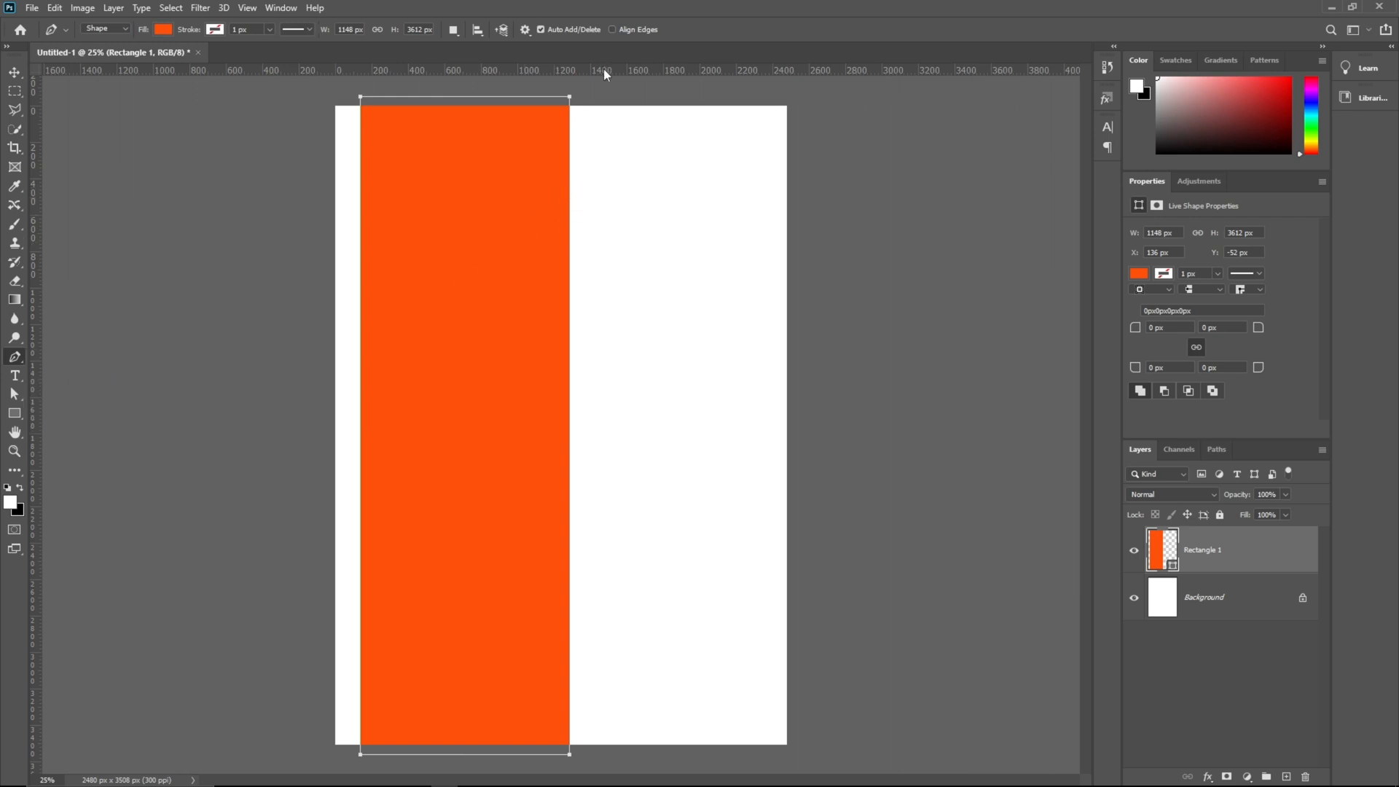
pyautogui.moveTo(610, 132); pyautogui.dragTo(643, 352)
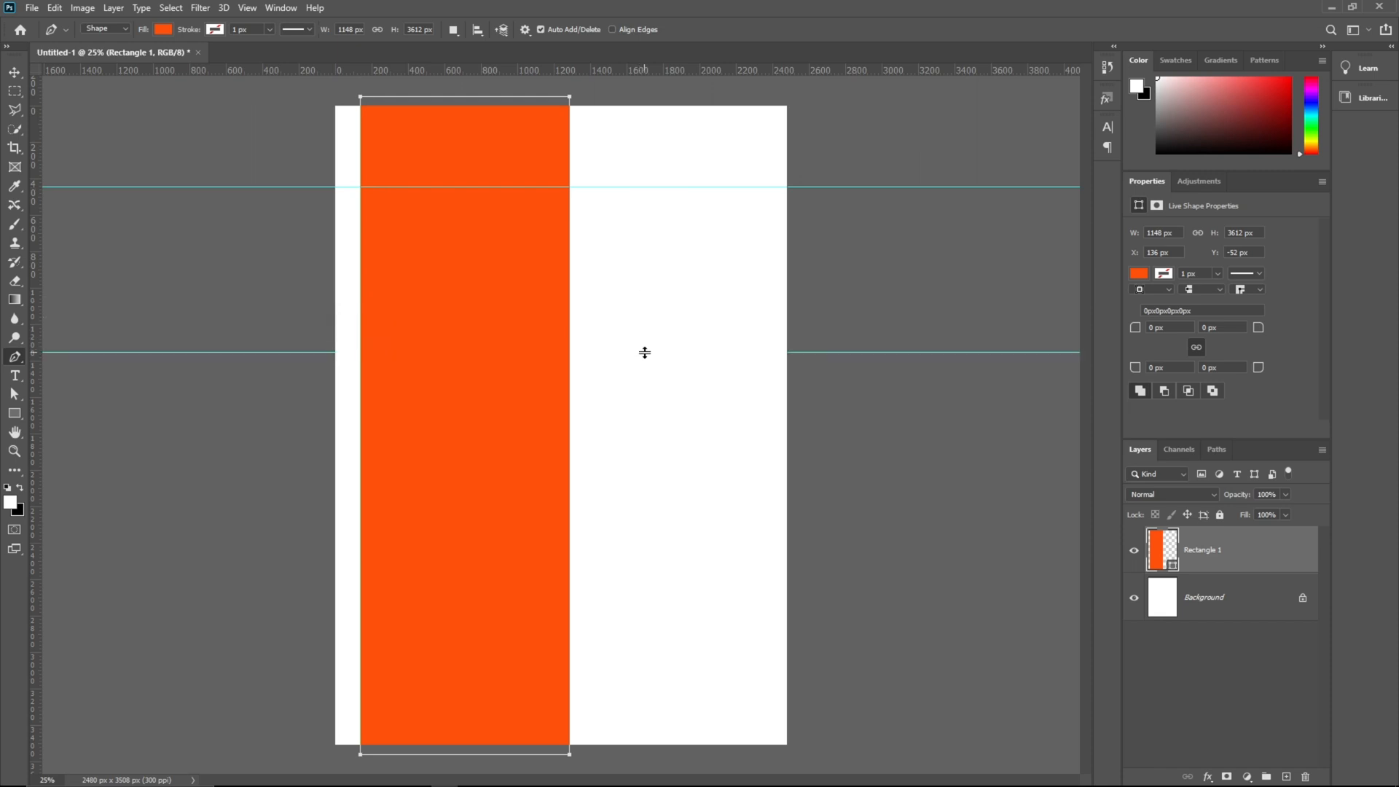
pyautogui.moveTo(644, 73); pyautogui.dragTo(650, 272)
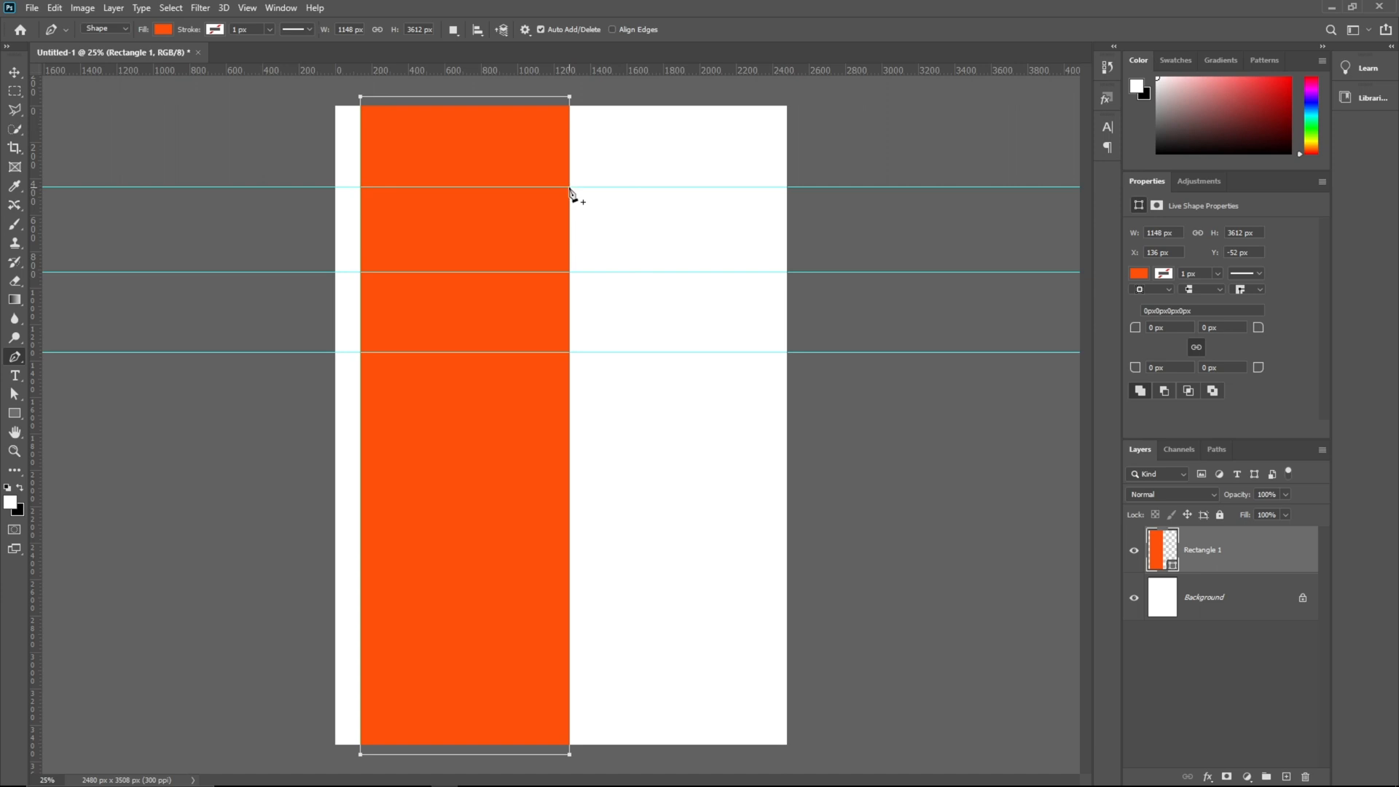
# - Add anchor points on the rectangle's right edge at the guides and pull the middle one inward to form a V-shaped notch
pyautogui.click(570, 188)
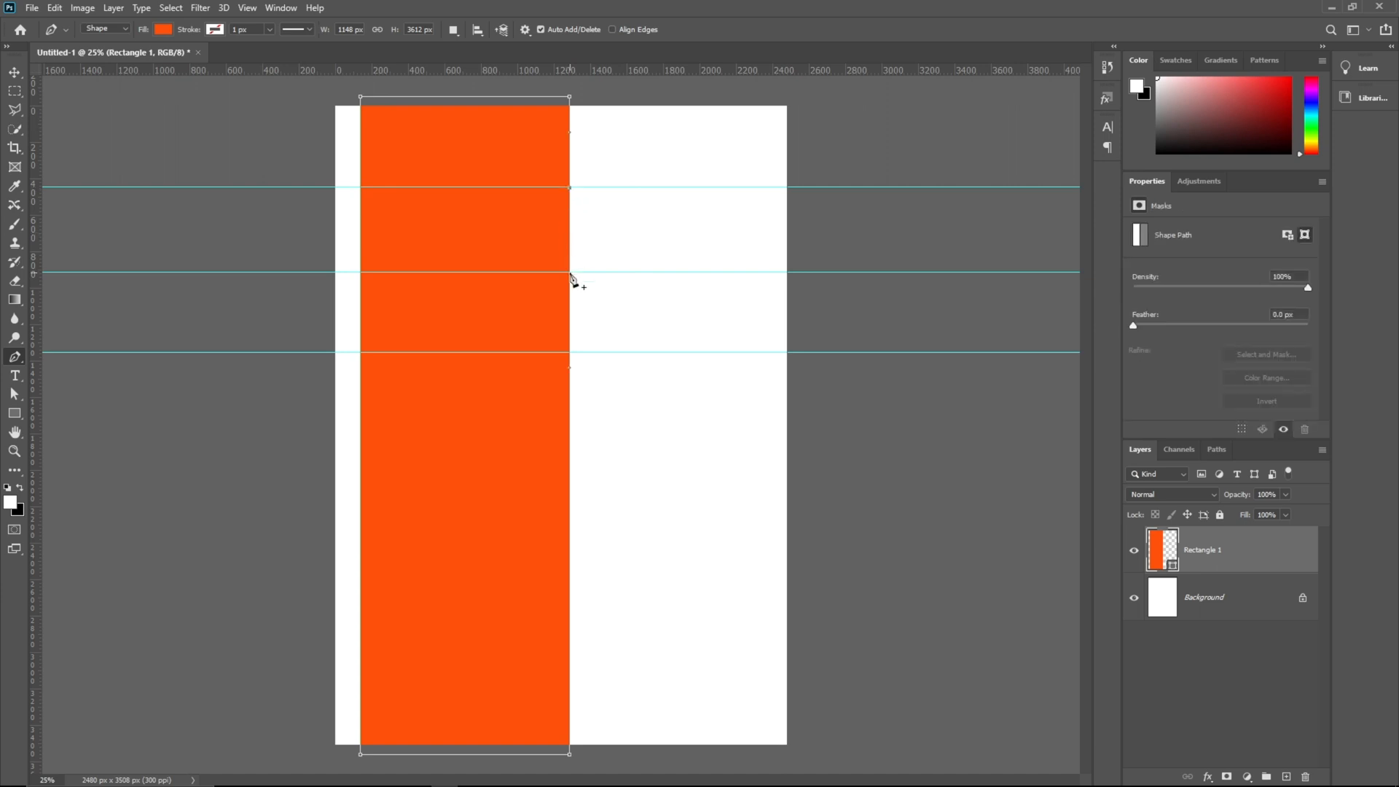
pyautogui.click(568, 272)
pyautogui.moveTo(569, 272); pyautogui.dragTo(525, 274)
pyautogui.moveTo(527, 272); pyautogui.dragTo(527, 272)
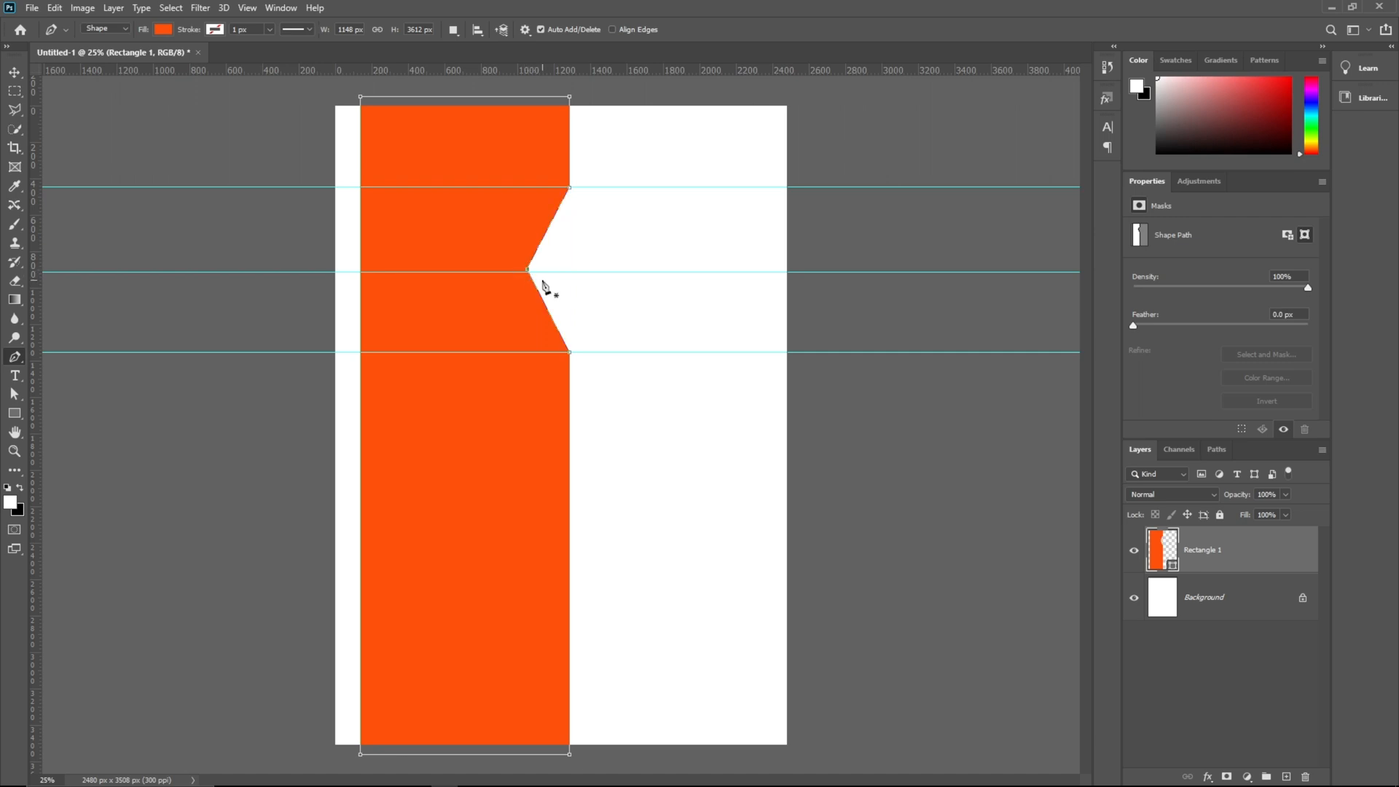
# - Deselect the notched rectangle and clear the horizontal guides from the canvas
pyautogui.click(13, 72)
pyautogui.click(641, 421)
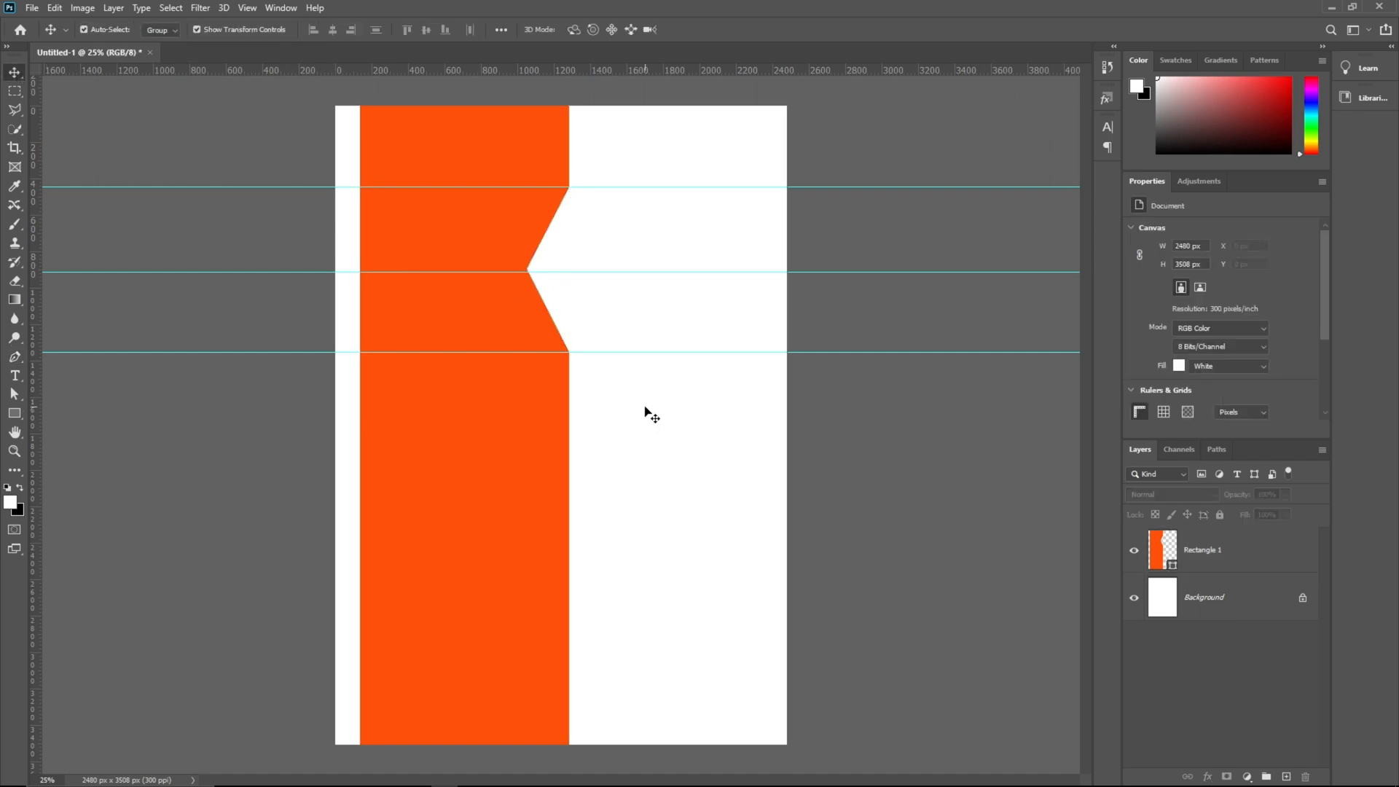
pyautogui.click(249, 9)
pyautogui.click(294, 405)
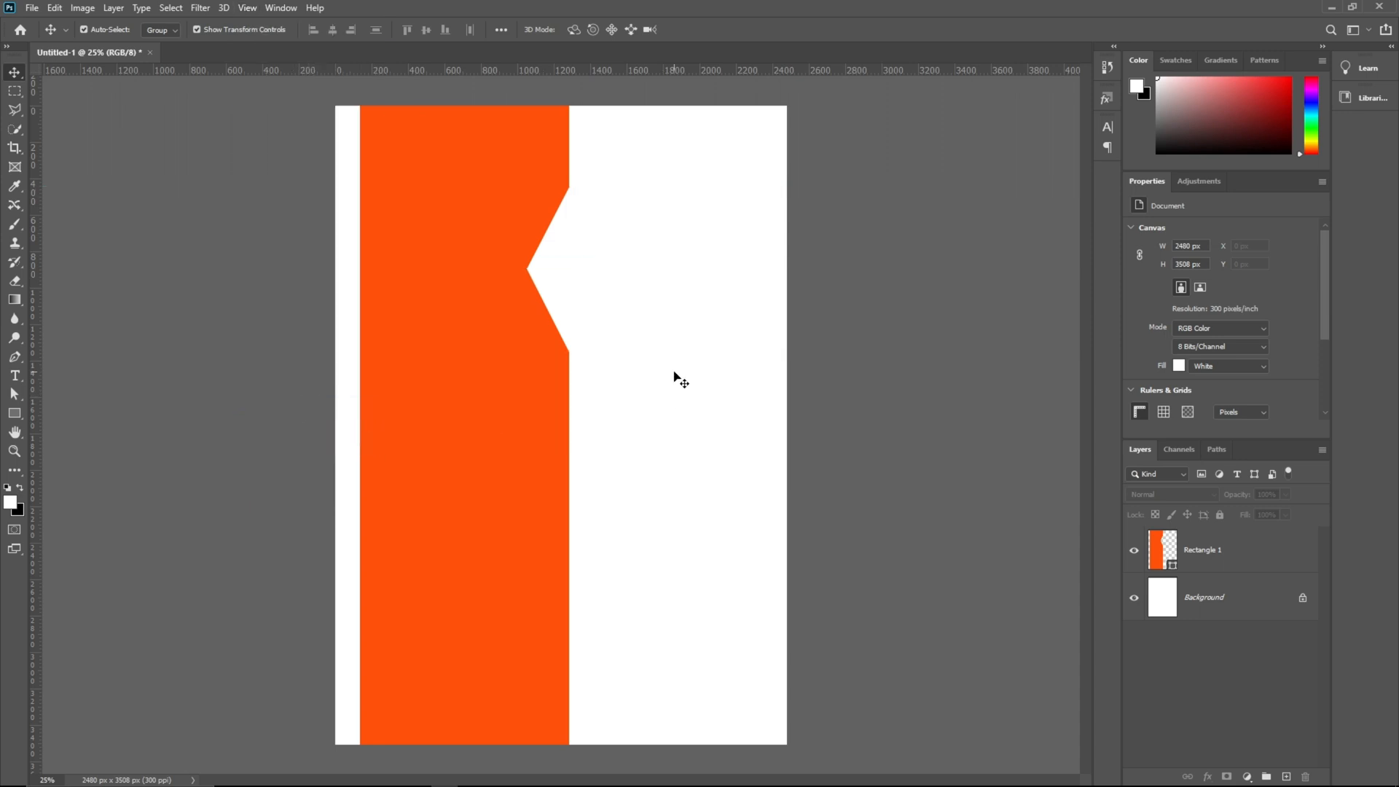
# - Add a new layer above the orange rectangle and set the Pen tool's fill to white
pyautogui.click(16, 358)
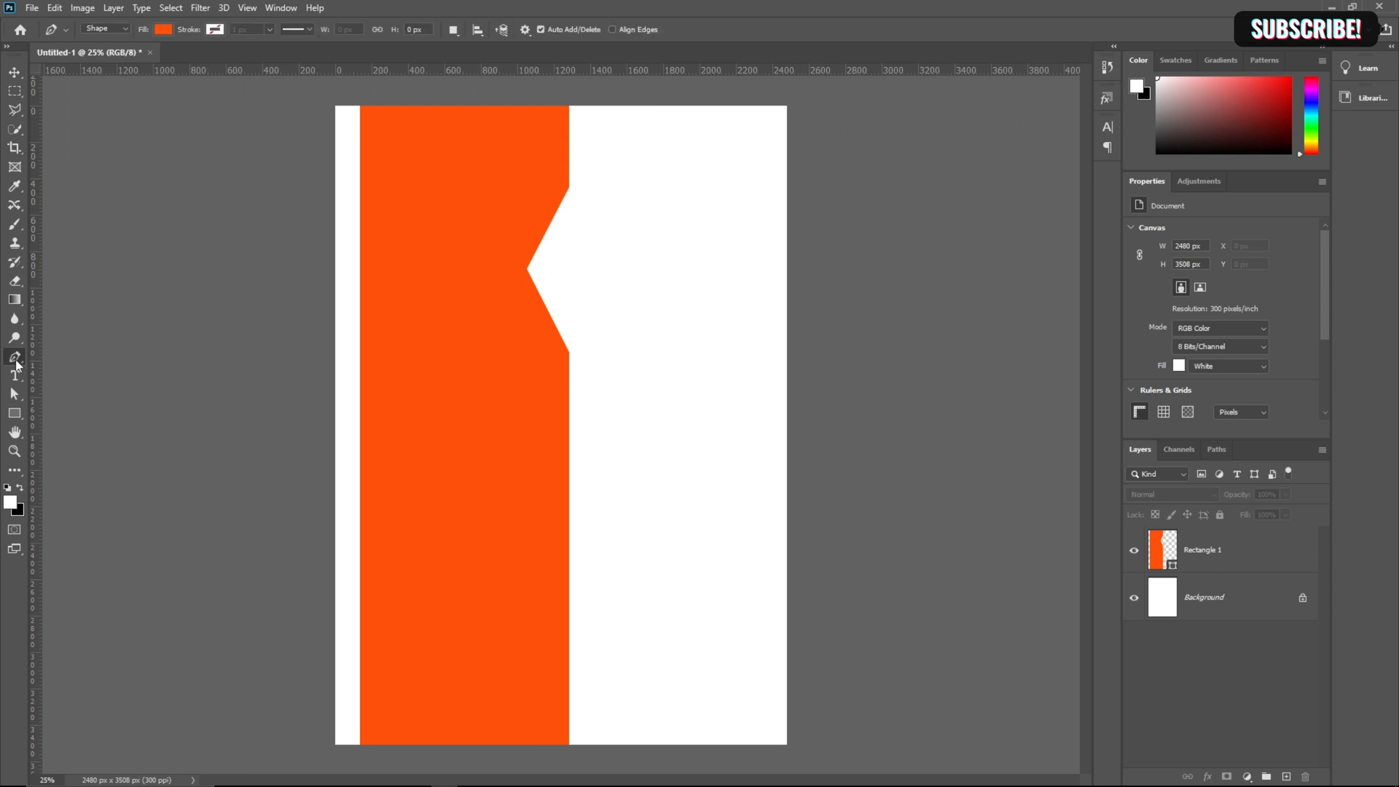
pyautogui.click(1303, 562)
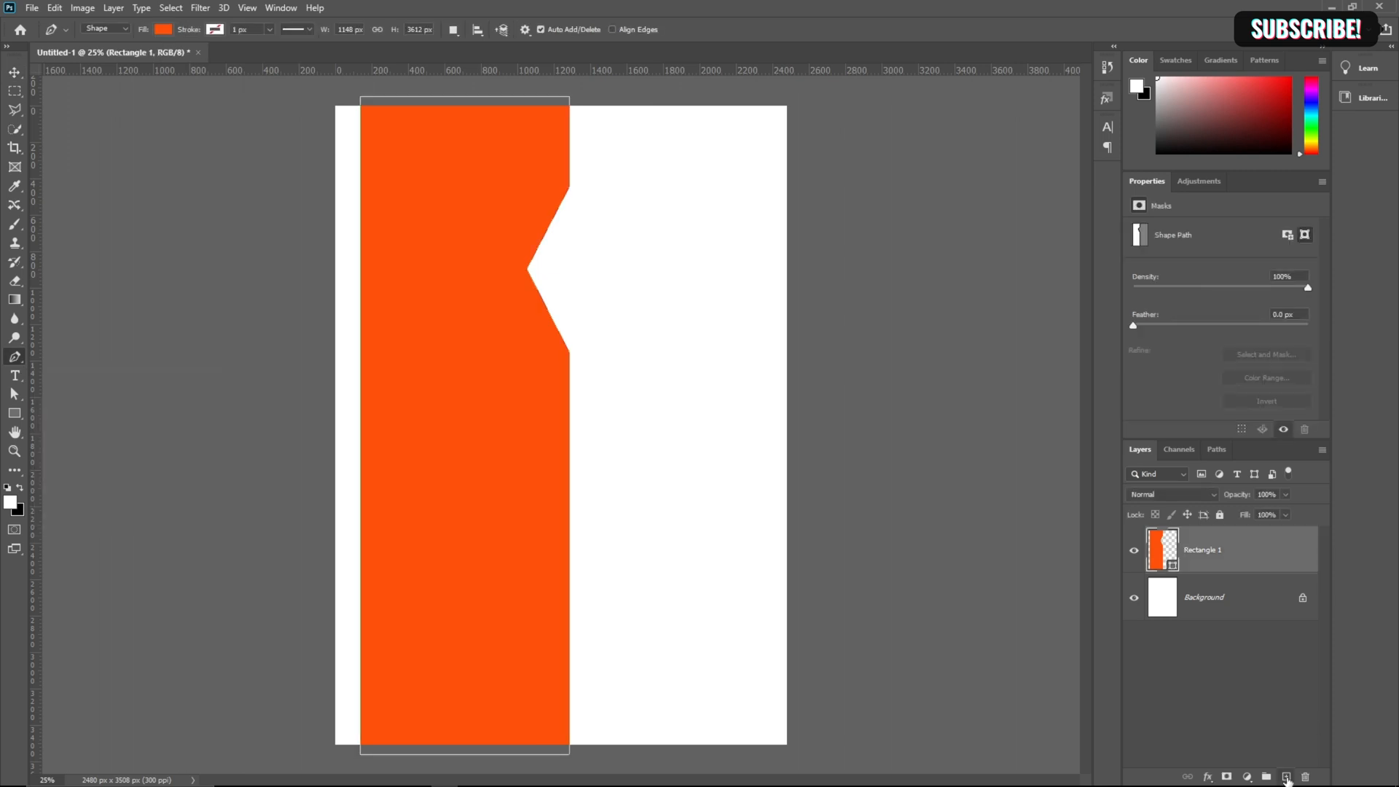
pyautogui.hotkey('ctrl', 'shift', 'alt', 'n')
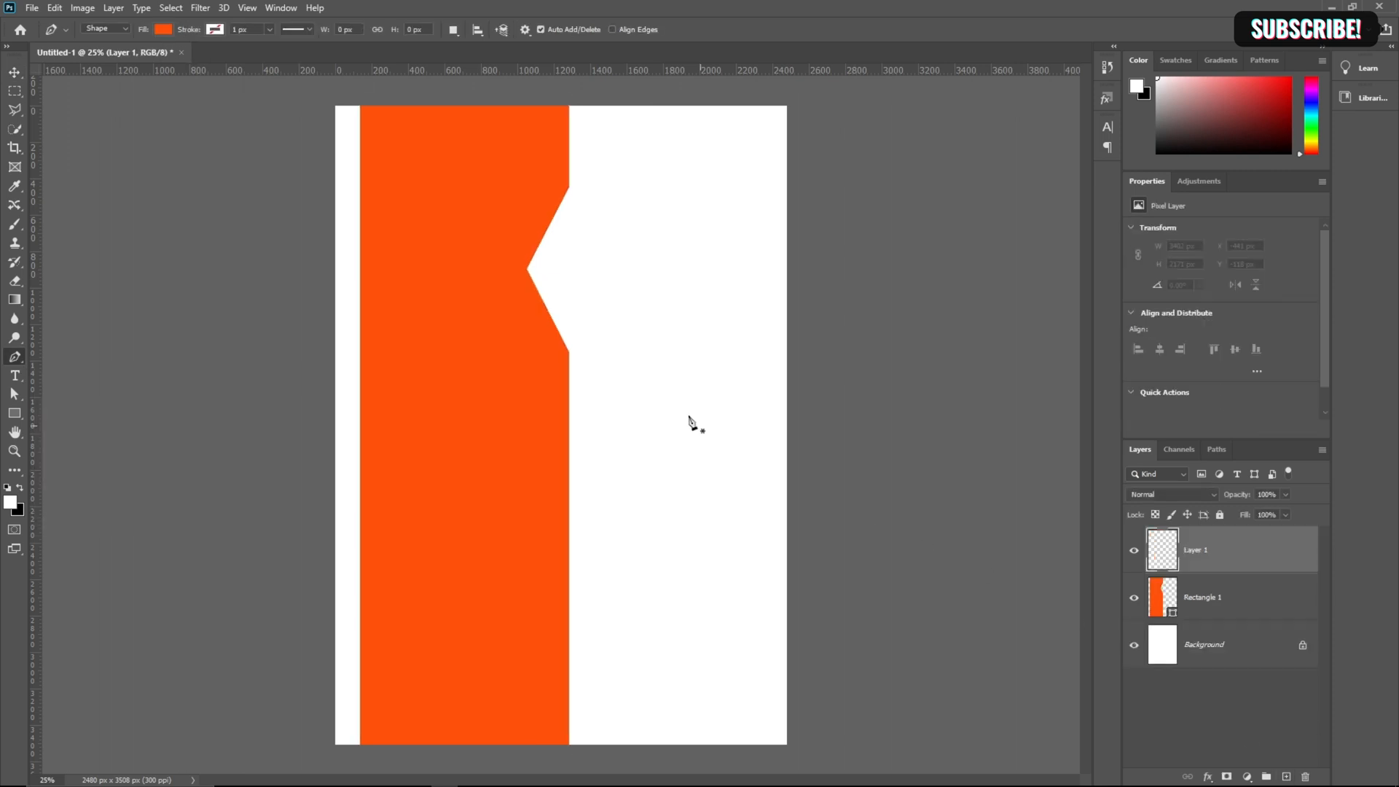
pyautogui.click(164, 30)
pyautogui.click(97, 107)
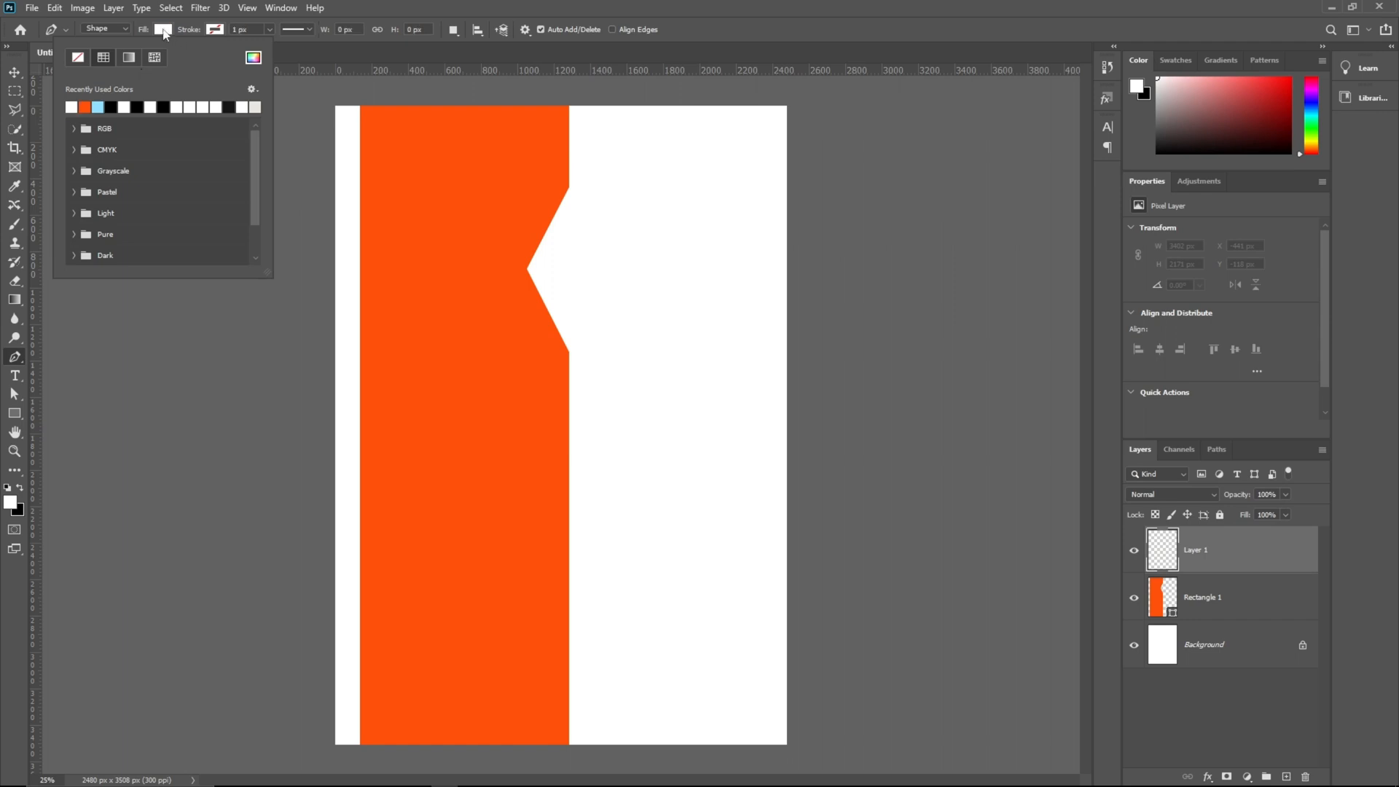
pyautogui.click(164, 33)
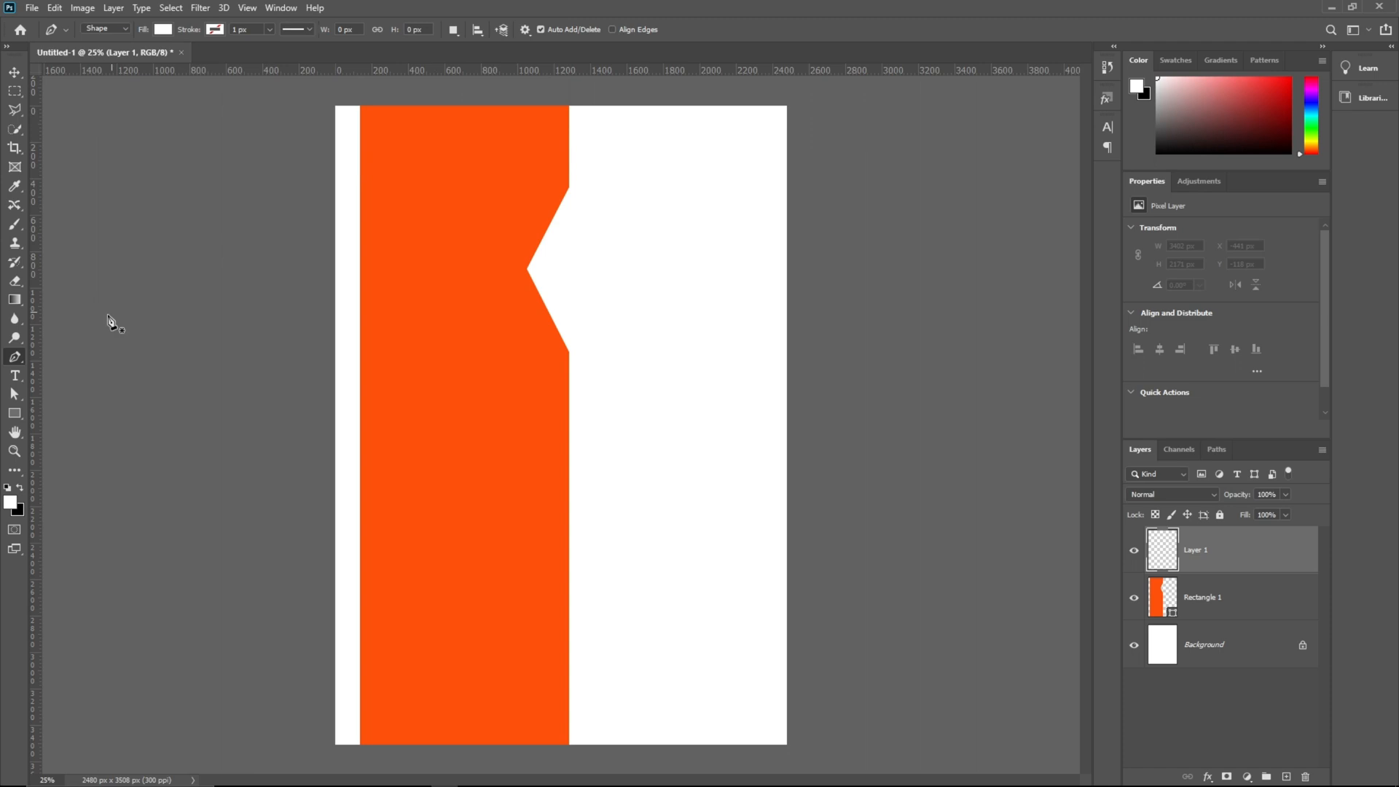
# - Place two vertical guides around the notch tip and trace a pen path inside the orange rectangle, parallel to the notched edge
pyautogui.moveTo(36, 384); pyautogui.dragTo(550, 321)
pyautogui.moveTo(35, 389); pyautogui.dragTo(508, 341)
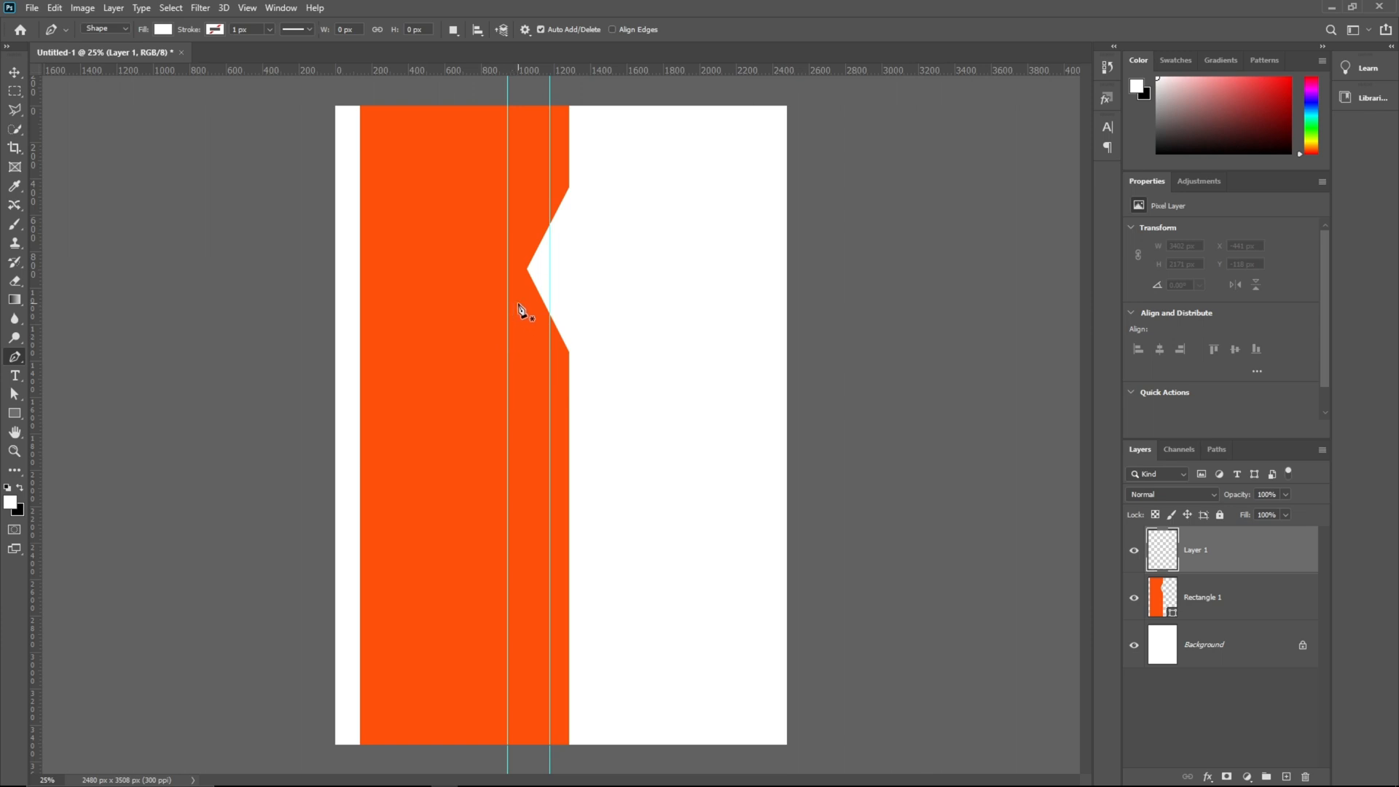
pyautogui.click(549, 133)
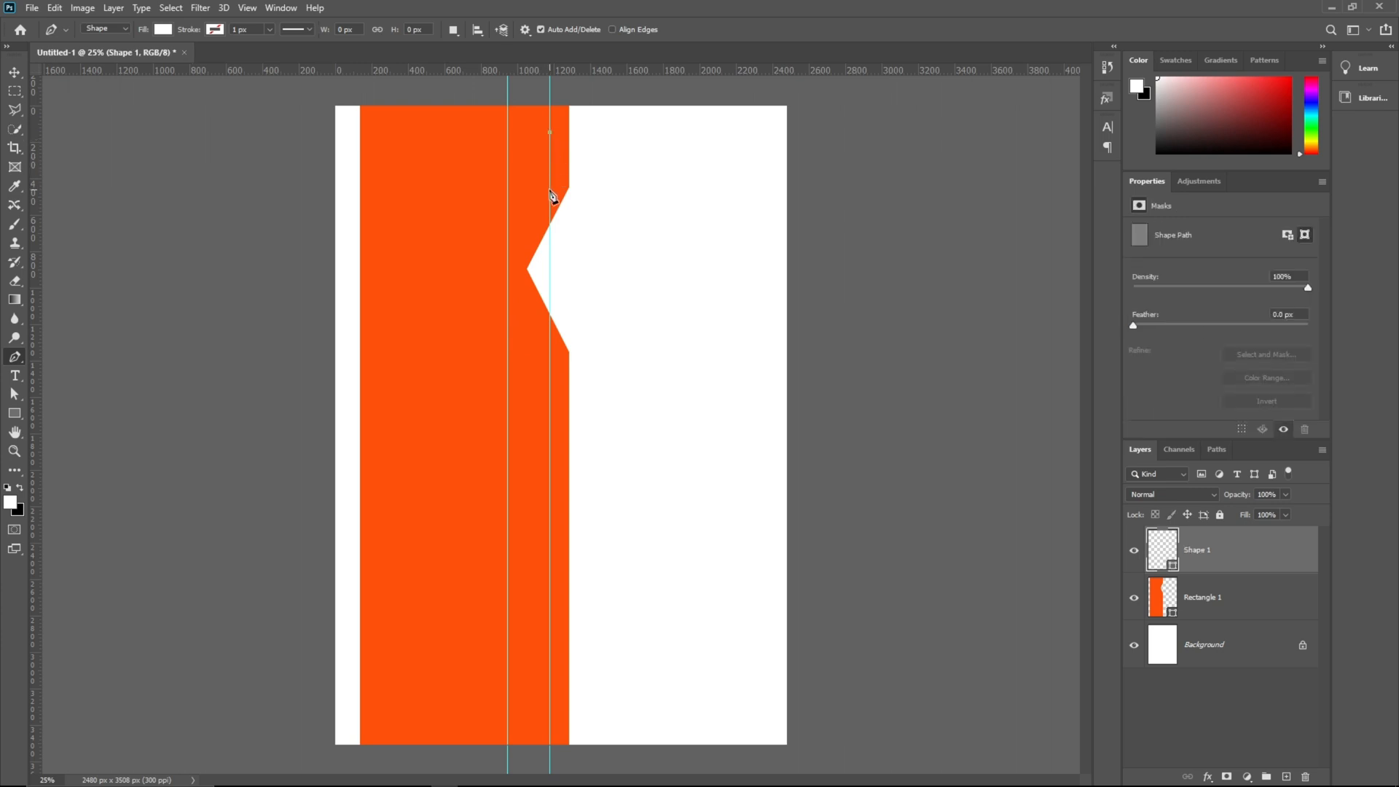
pyautogui.click(549, 187)
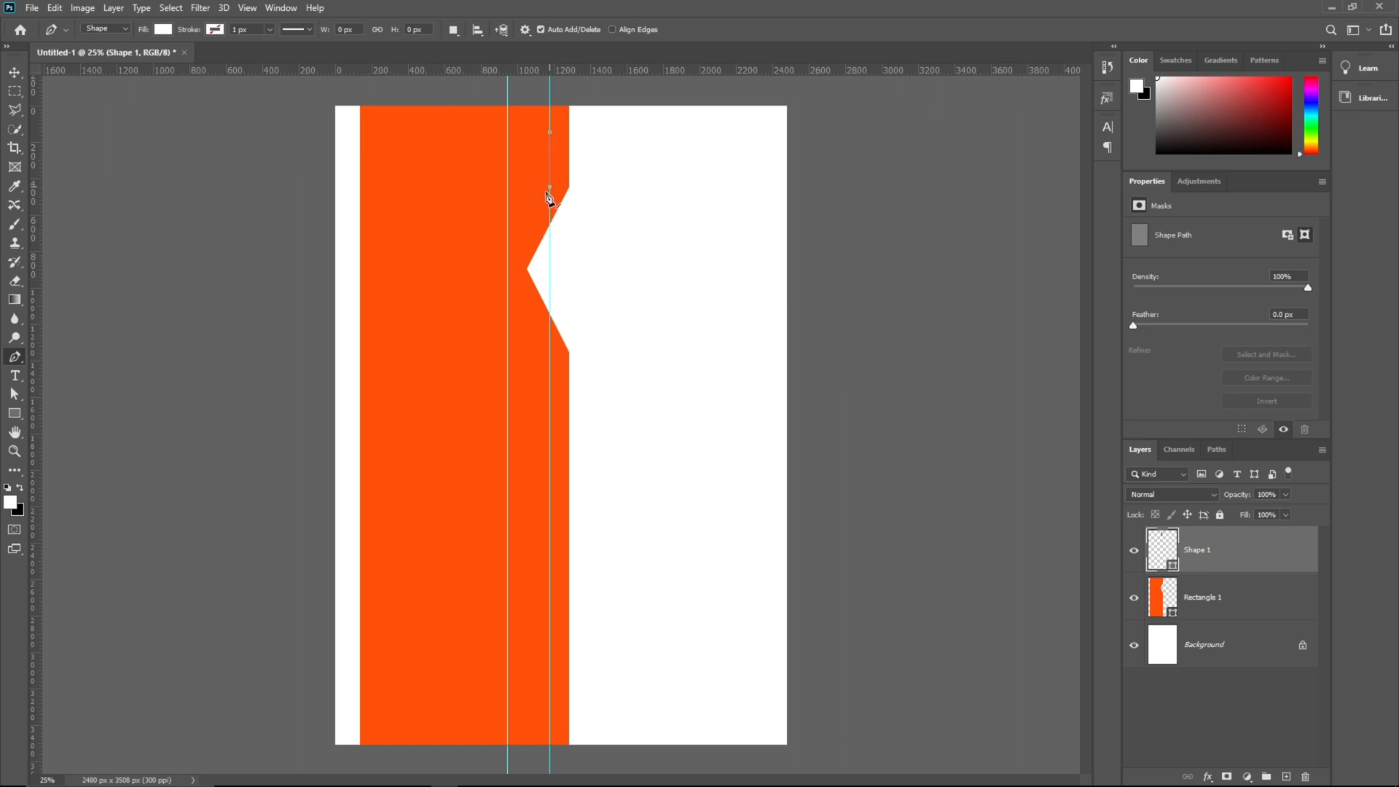
pyautogui.click(507, 269)
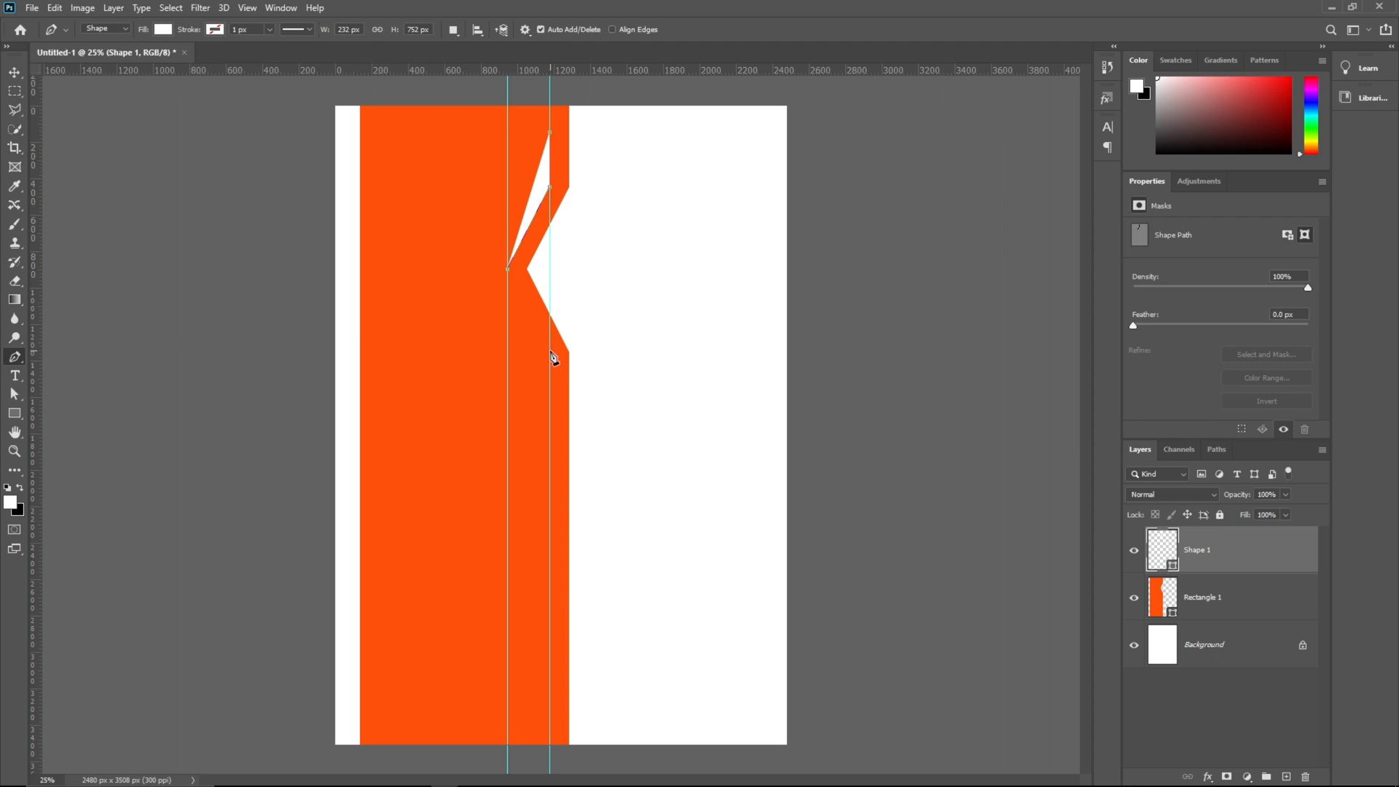
pyautogui.click(550, 351)
pyautogui.click(549, 448)
# - Trace the pen path back along its left side to form a thin white tapered chevron line, about 271 by 1699 px
pyautogui.scroll(3, 544, 356)
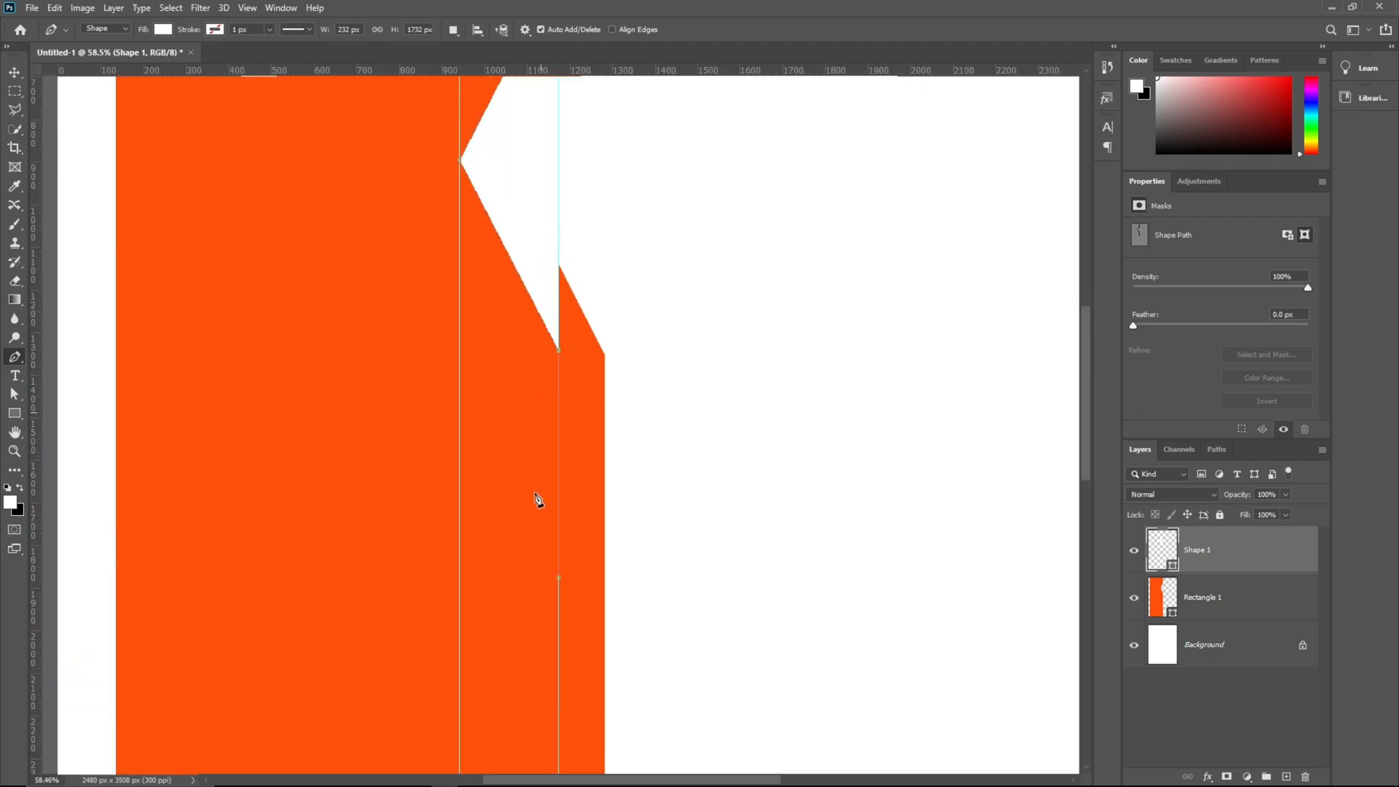
pyautogui.click(557, 562)
pyautogui.click(550, 357)
pyautogui.moveTo(527, 291); pyautogui.dragTo(552, 471)
pyautogui.click(469, 339)
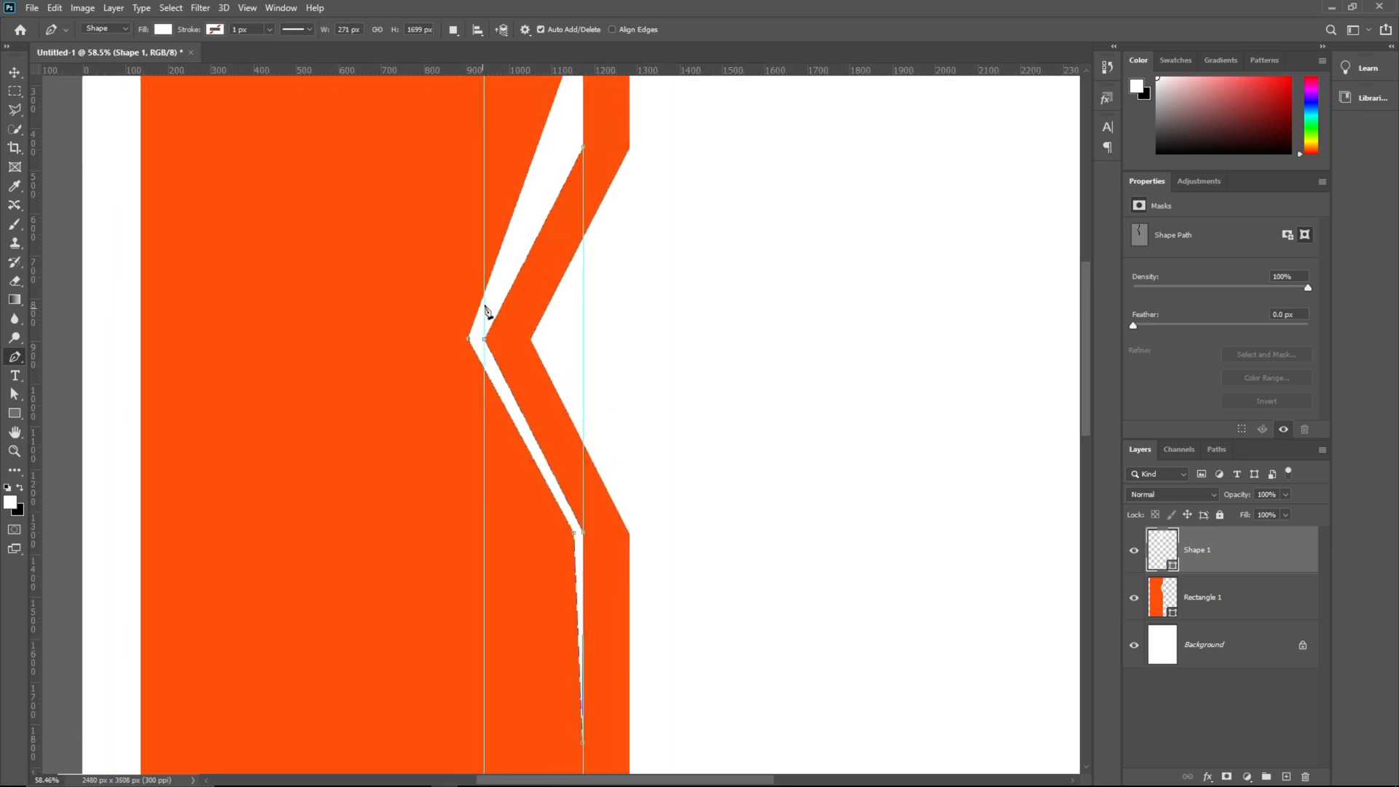
pyautogui.moveTo(539, 197); pyautogui.dragTo(509, 360)
pyautogui.click(548, 315)
pyautogui.click(554, 184)
pyautogui.scroll(-2, 556, 191)
pyautogui.scroll(-2, 555, 191)
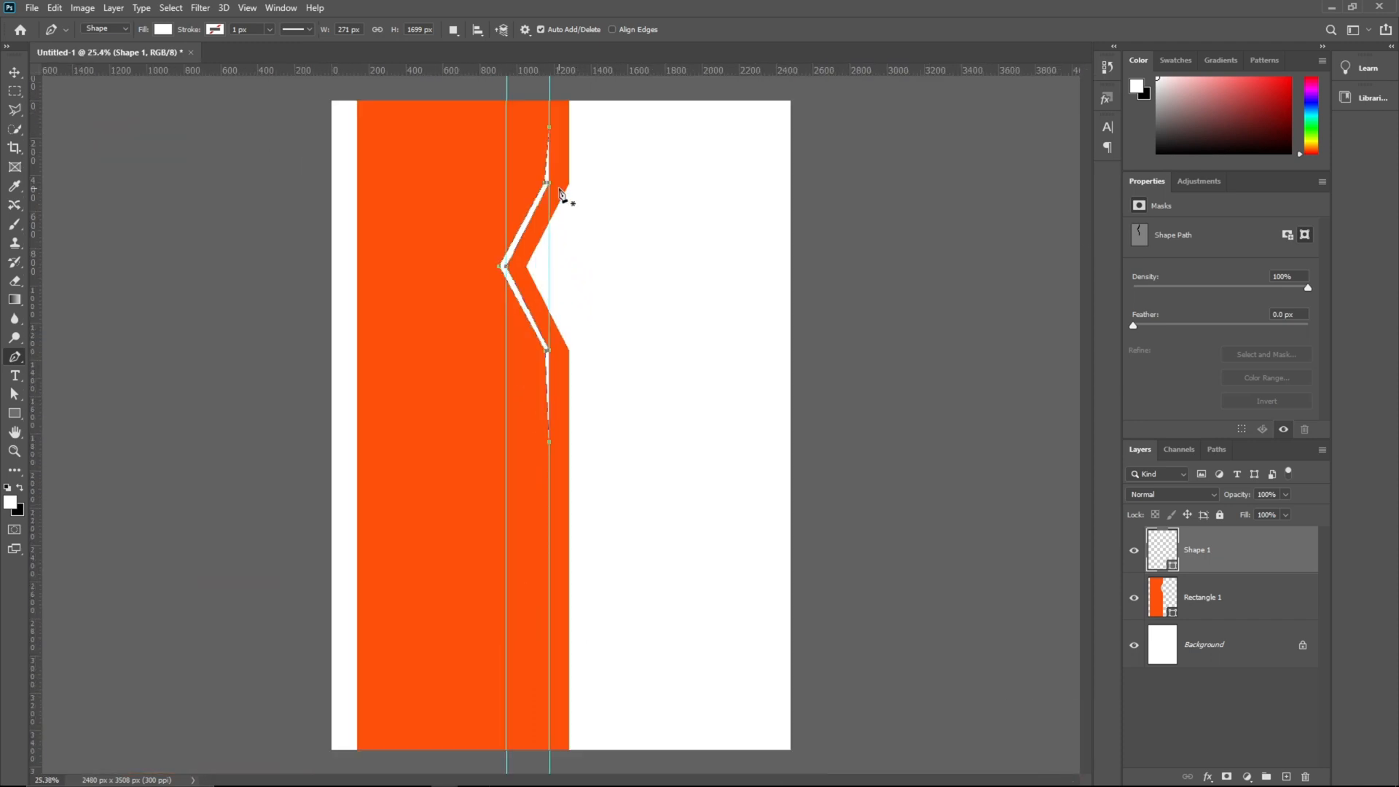
# - Deselect the white chevron line and clear the vertical guides from the canvas
pyautogui.click(15, 72)
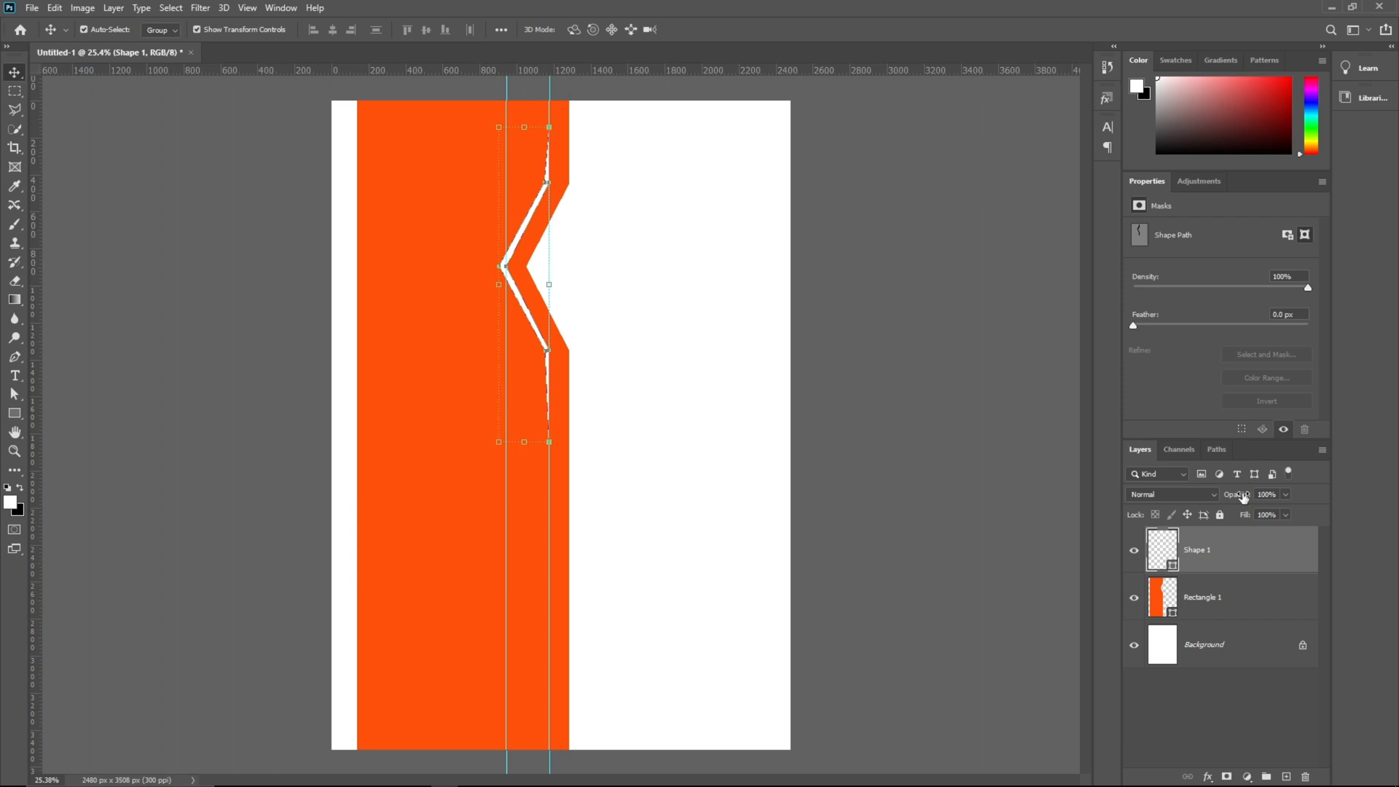
pyautogui.click(772, 422)
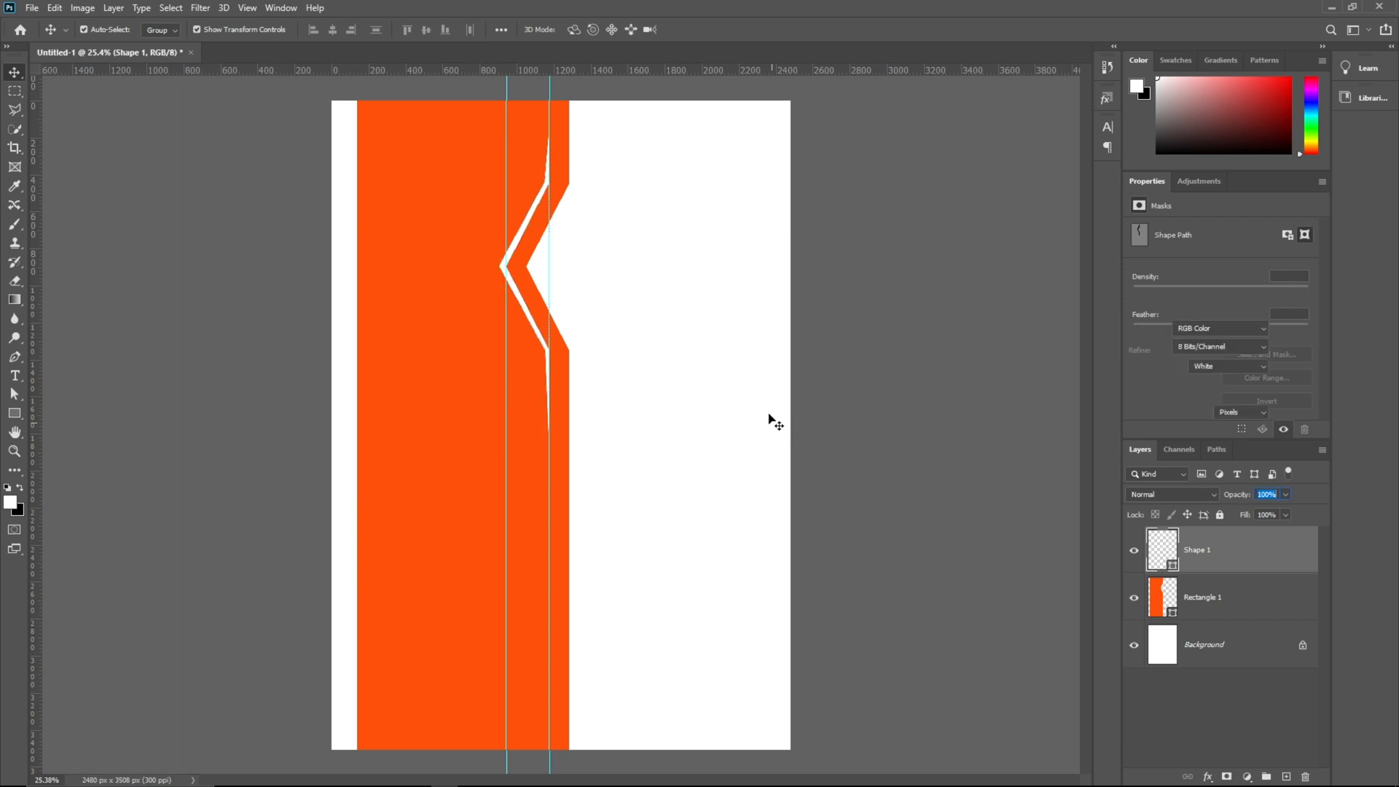
pyautogui.click(248, 8)
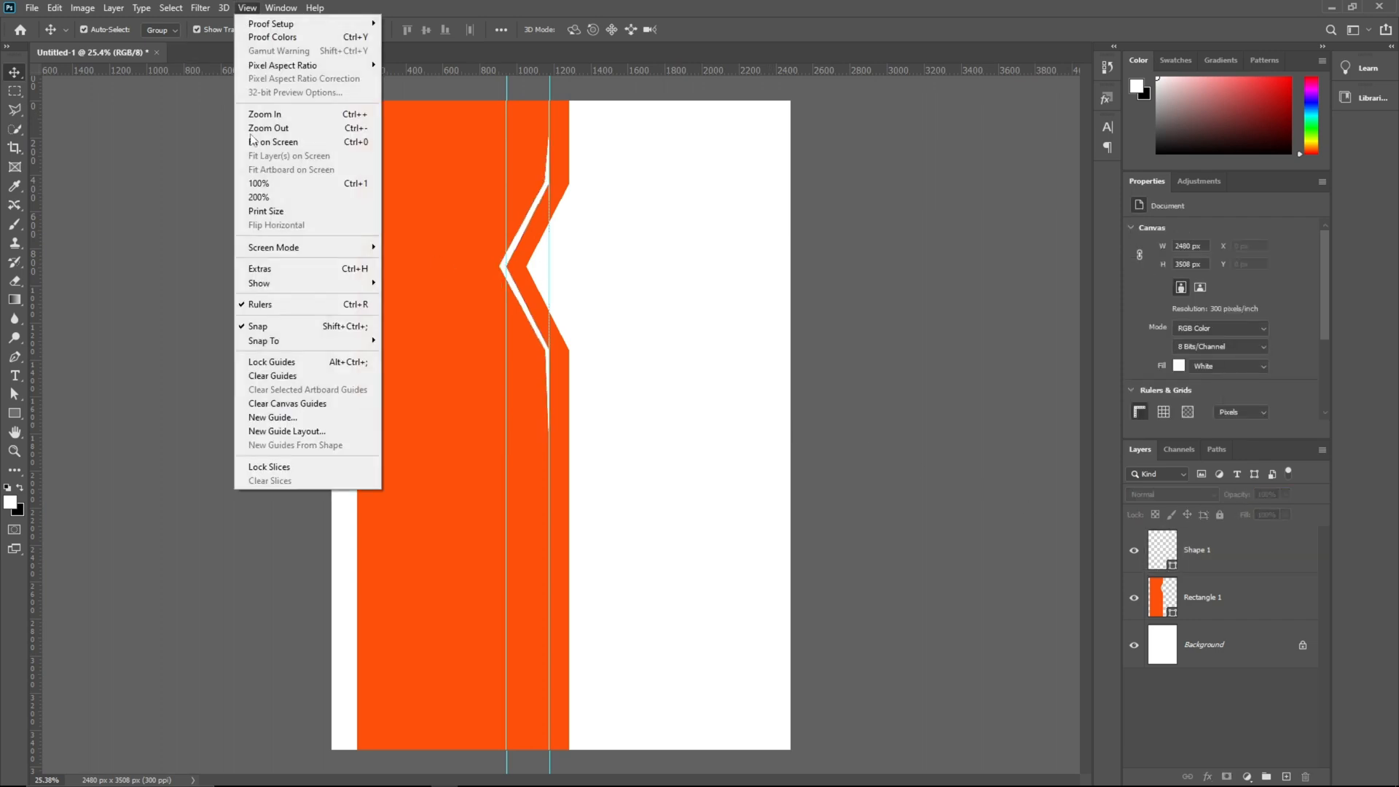
pyautogui.click(292, 407)
pyautogui.scroll(-2, 671, 381)
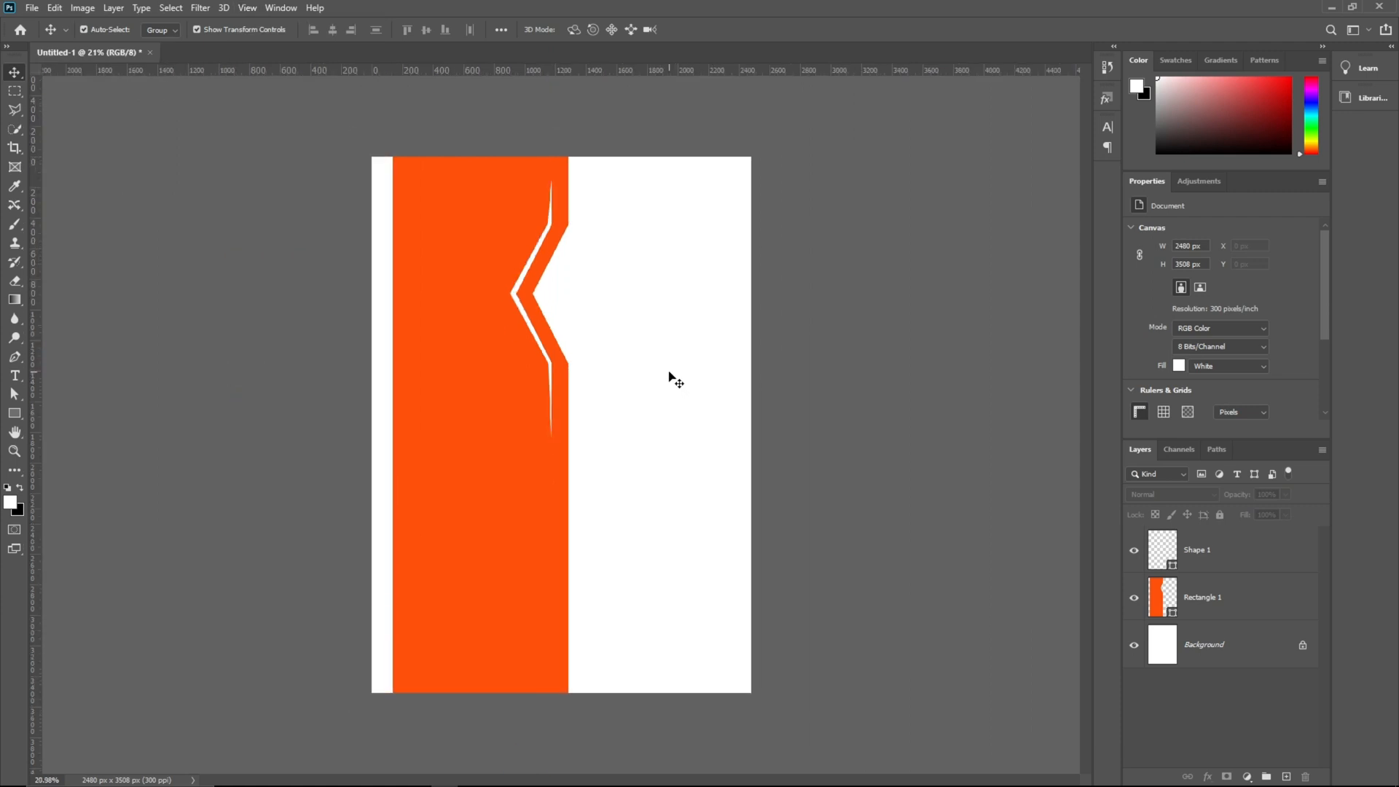
# - Add a solid colour fill layer in dark grey #313131 directly above the Background layer
pyautogui.click(1259, 645)
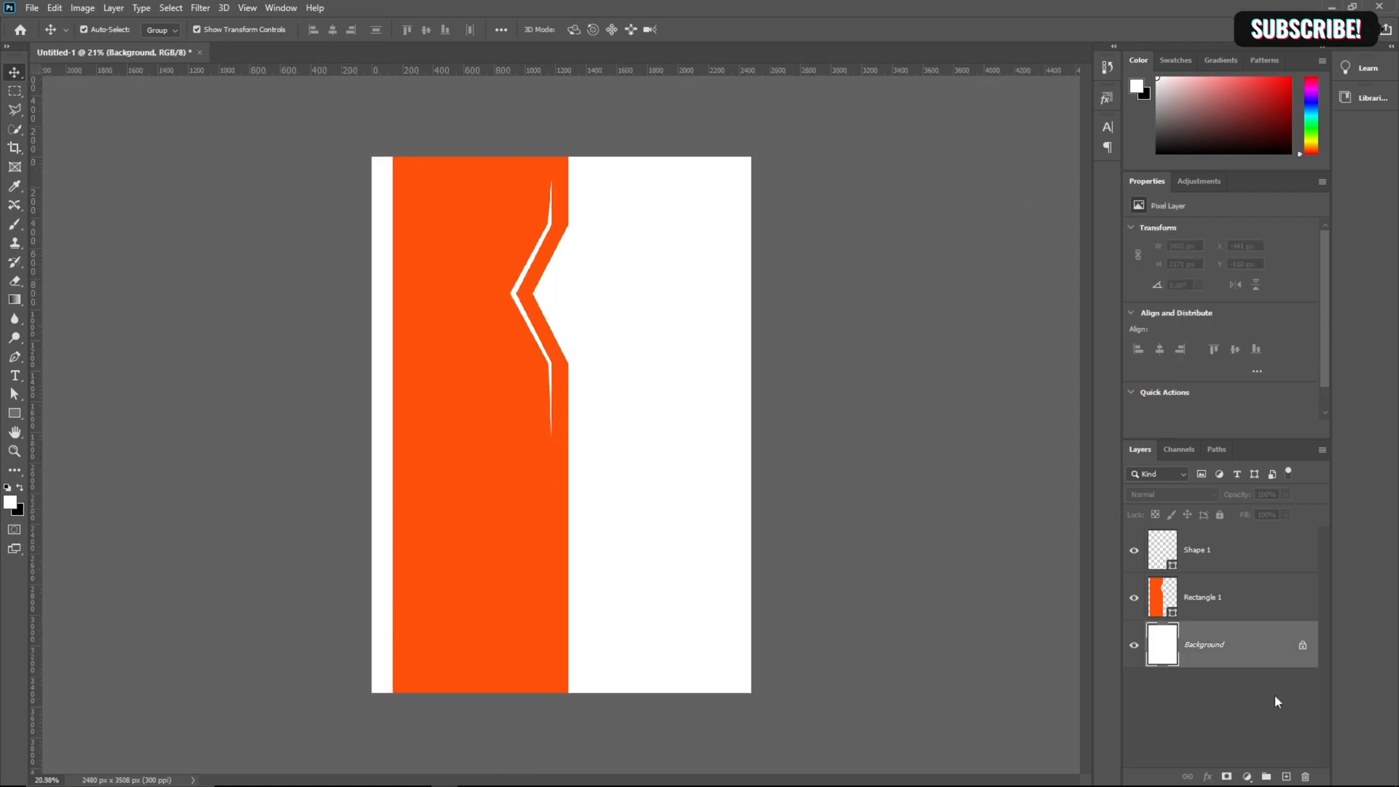
pyautogui.click(1247, 777)
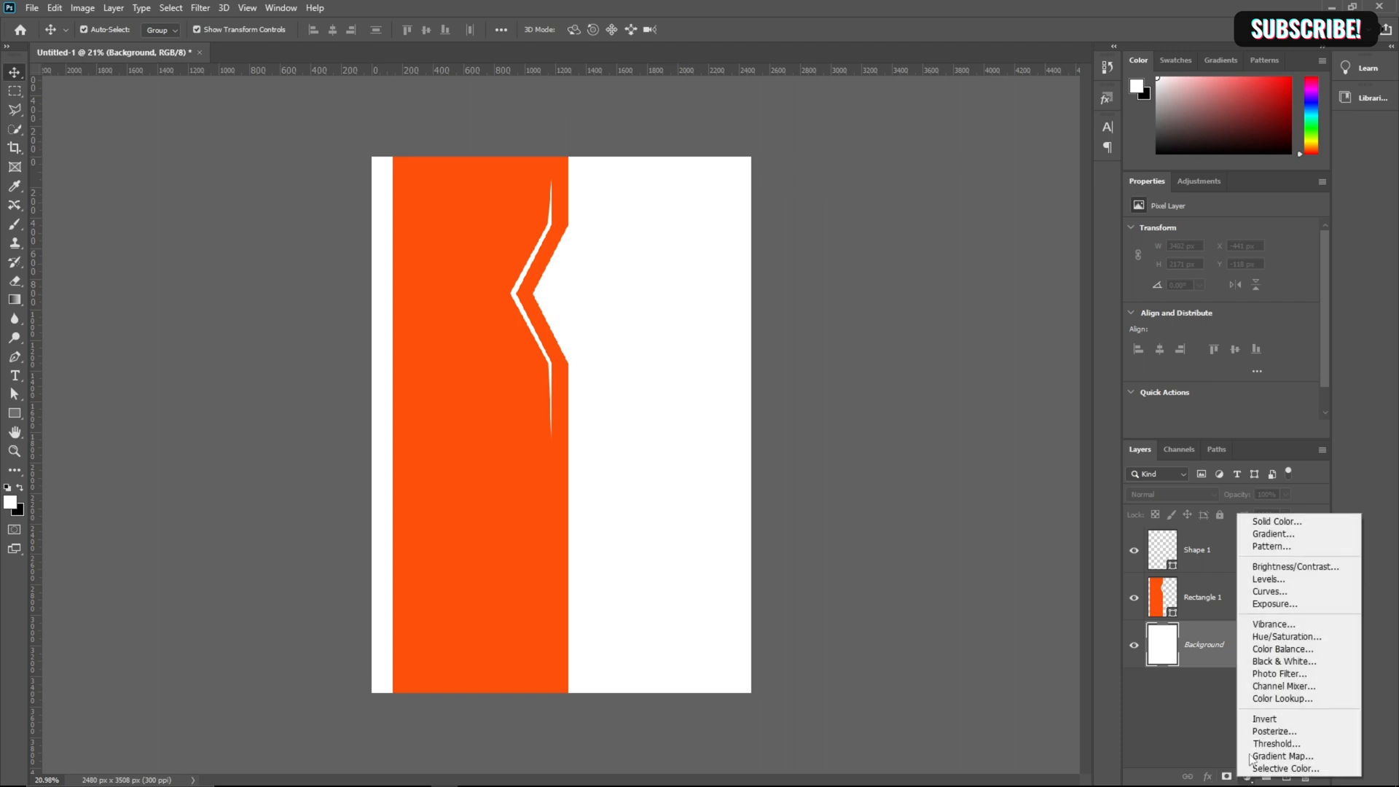
pyautogui.click(1276, 521)
pyautogui.moveTo(844, 347); pyautogui.dragTo(804, 344)
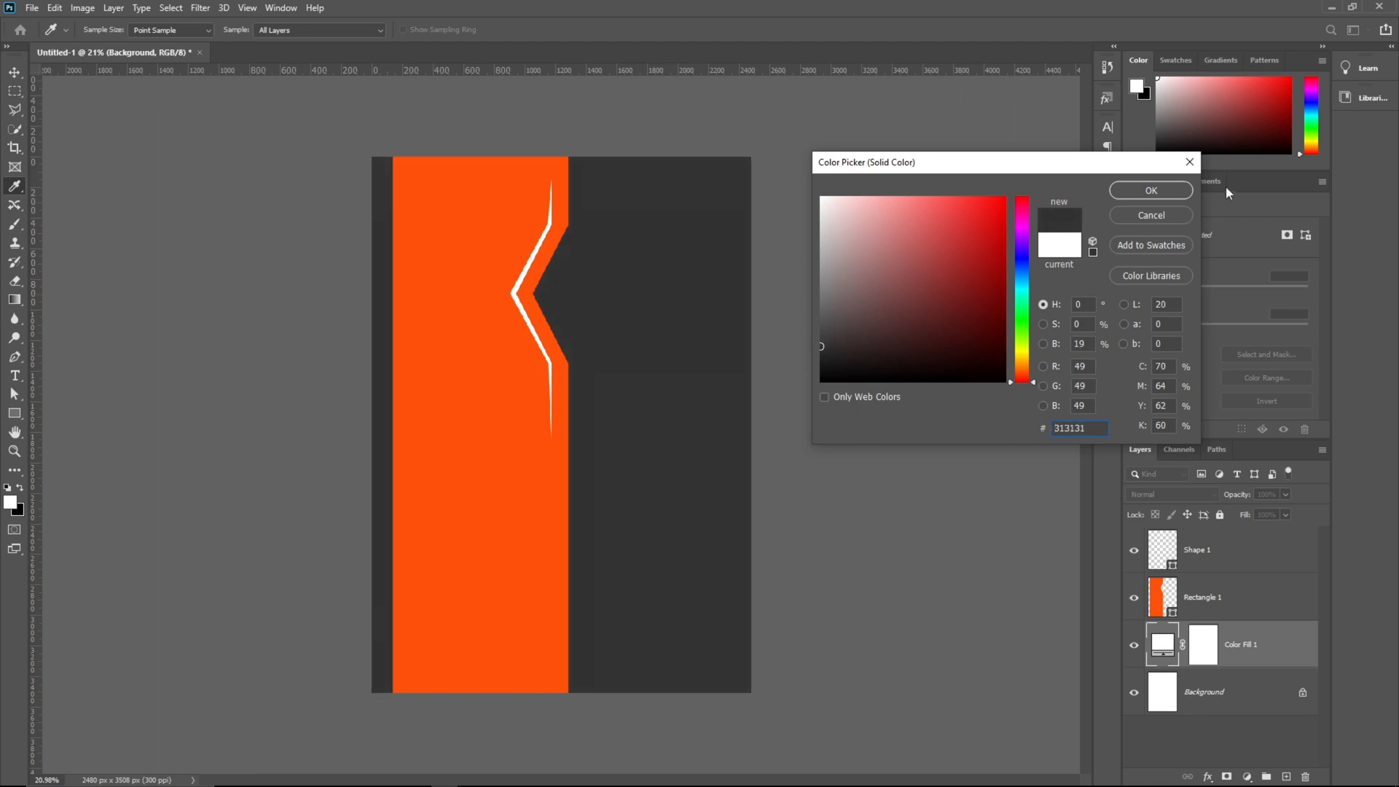
pyautogui.click(1158, 194)
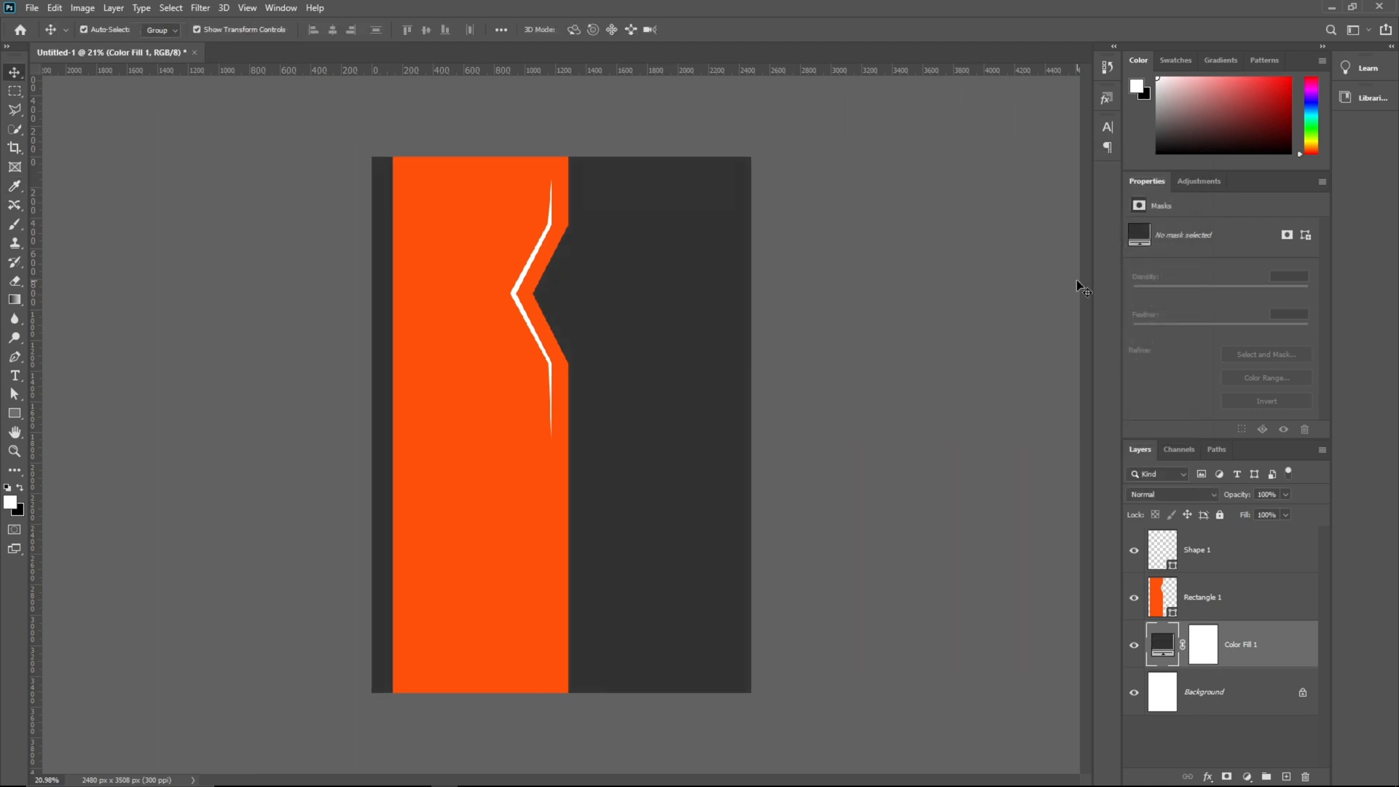
# - Place the city skyline photo as an embedded image above the orange rectangle and enlarge it to cover the whole page height
pyautogui.click(1249, 605)
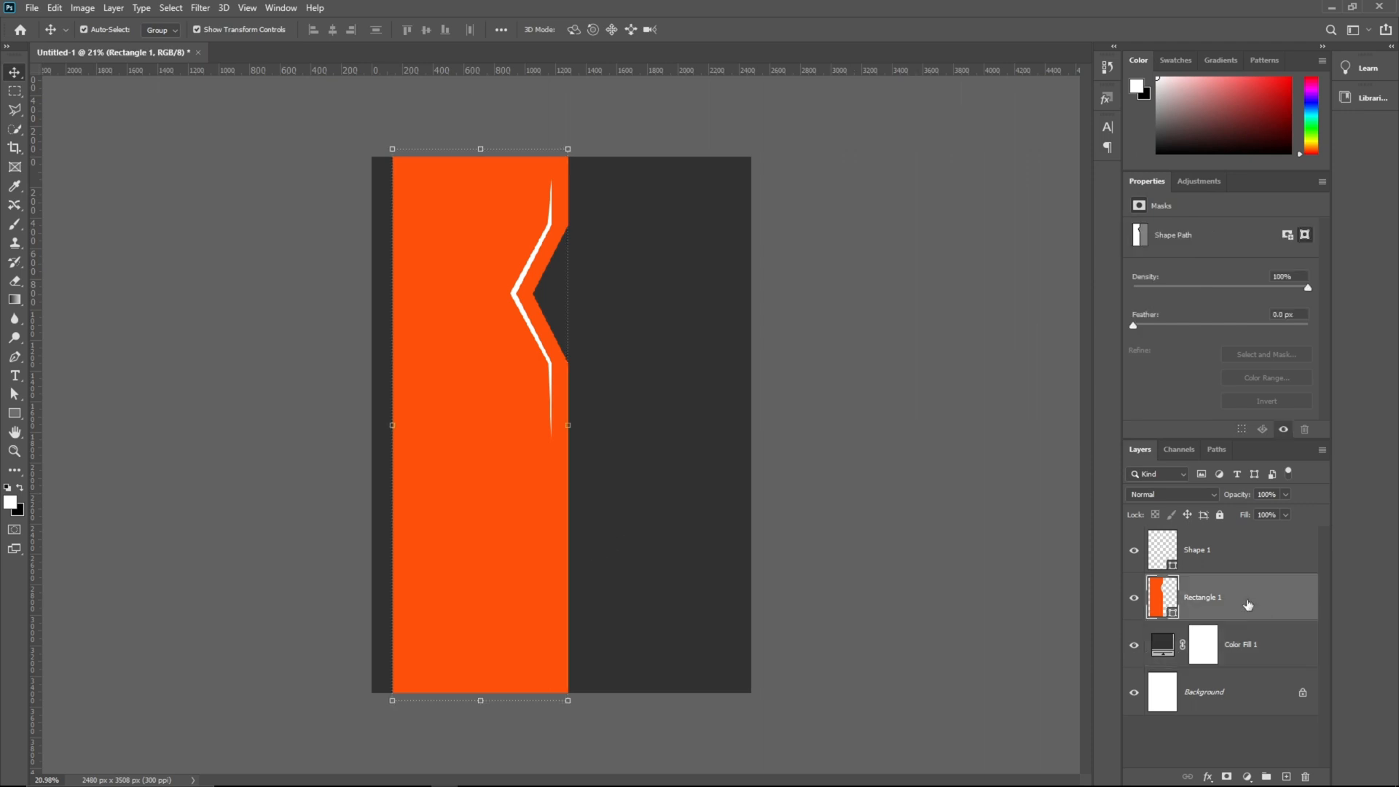
pyautogui.click(32, 8)
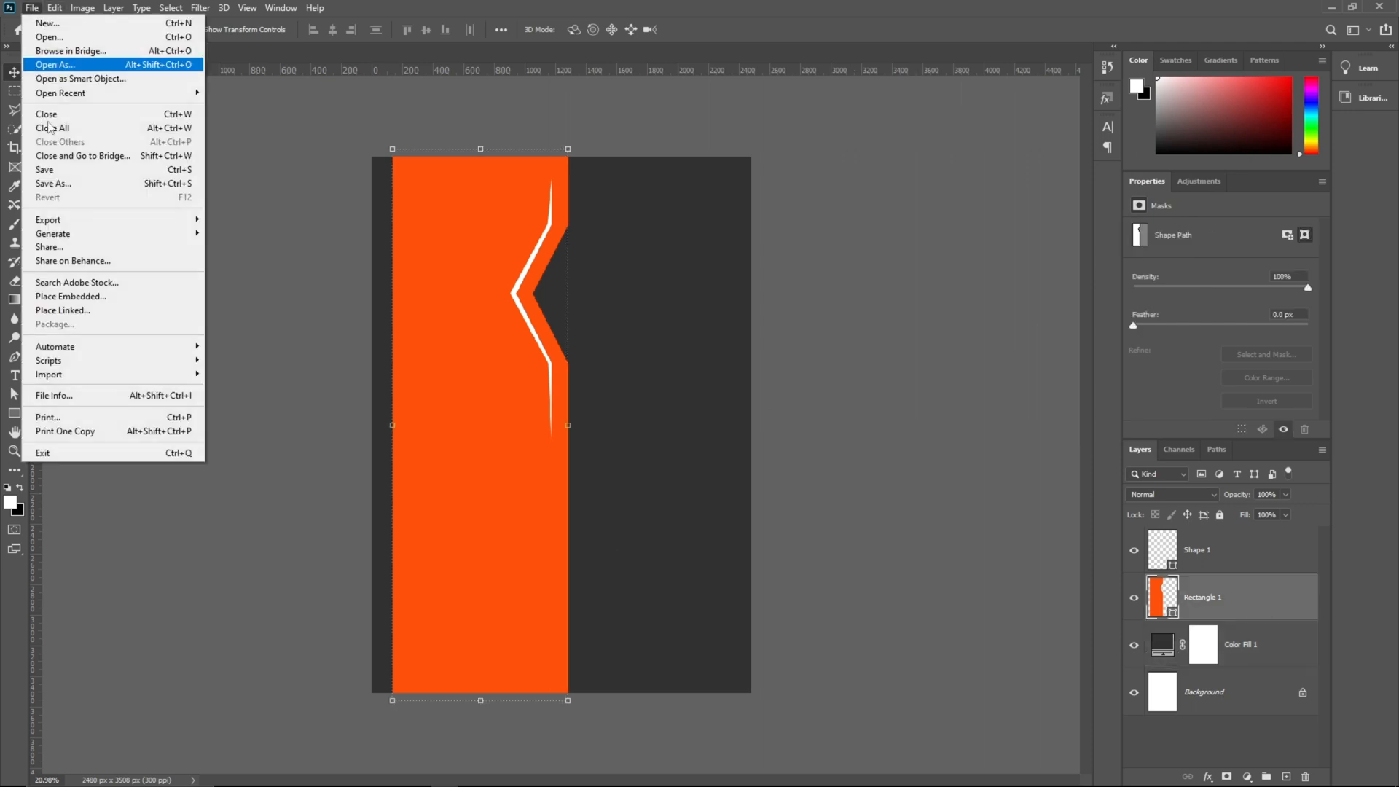
pyautogui.click(70, 296)
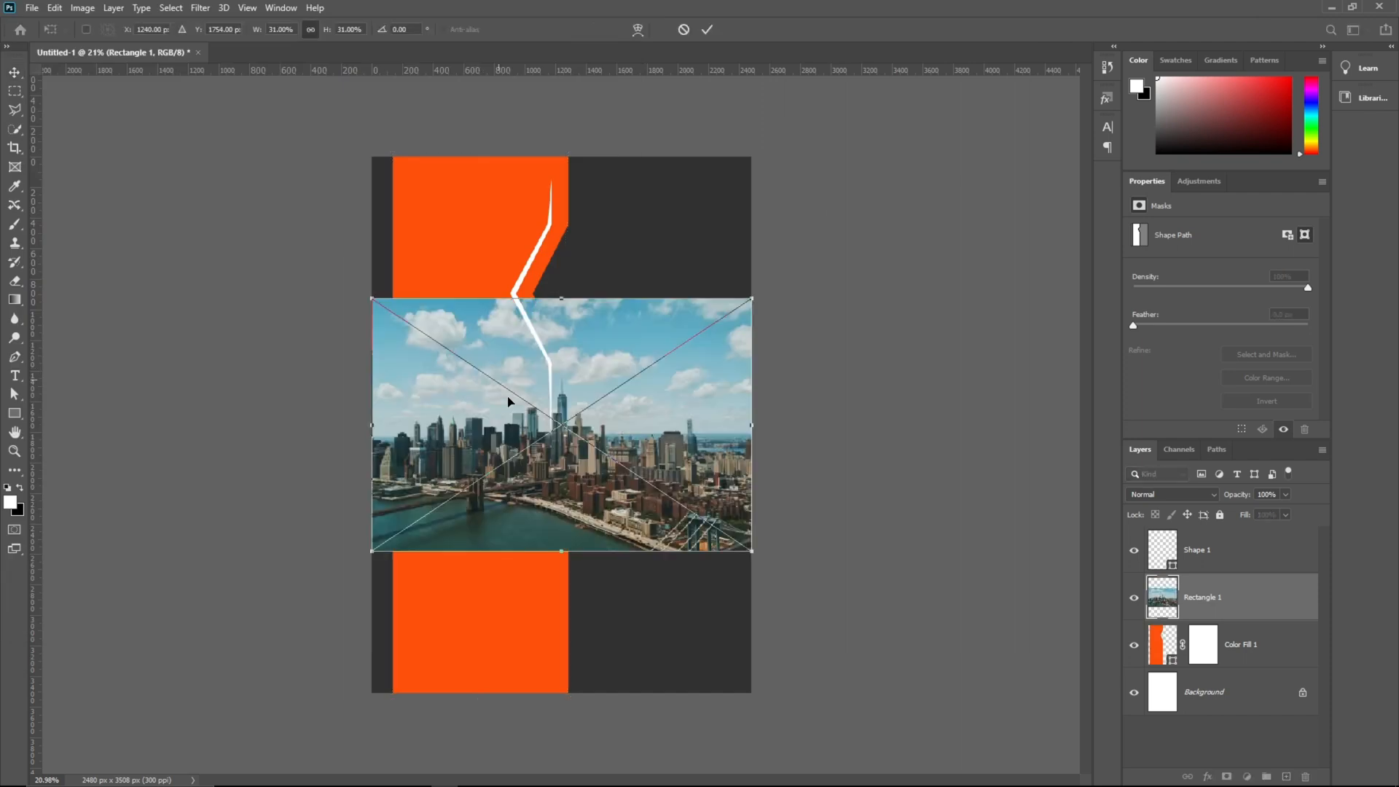
pyautogui.moveTo(565, 303); pyautogui.dragTo(586, 109)
pyautogui.moveTo(612, 381); pyautogui.dragTo(564, 373)
pyautogui.moveTo(510, 102); pyautogui.dragTo(510, 138)
pyautogui.moveTo(475, 274); pyautogui.dragTo(466, 286)
pyautogui.click(707, 29)
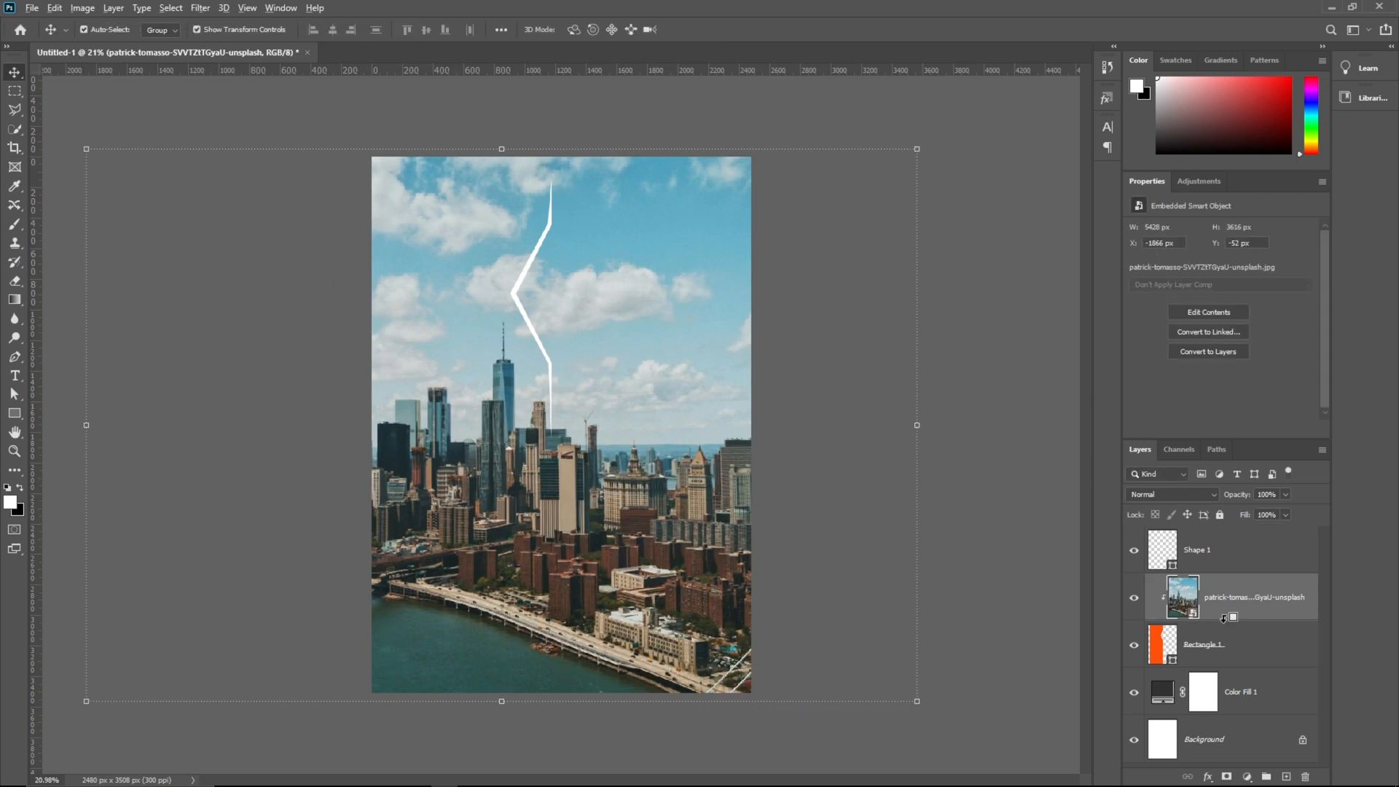
# - Clip the city photo to the notched orange rectangle and set its fill to 23%
pyautogui.keyDown('alt'); pyautogui.click(1223, 620); pyautogui.keyUp('alt')
pyautogui.moveTo(1245, 516); pyautogui.dragTo(1192, 519)
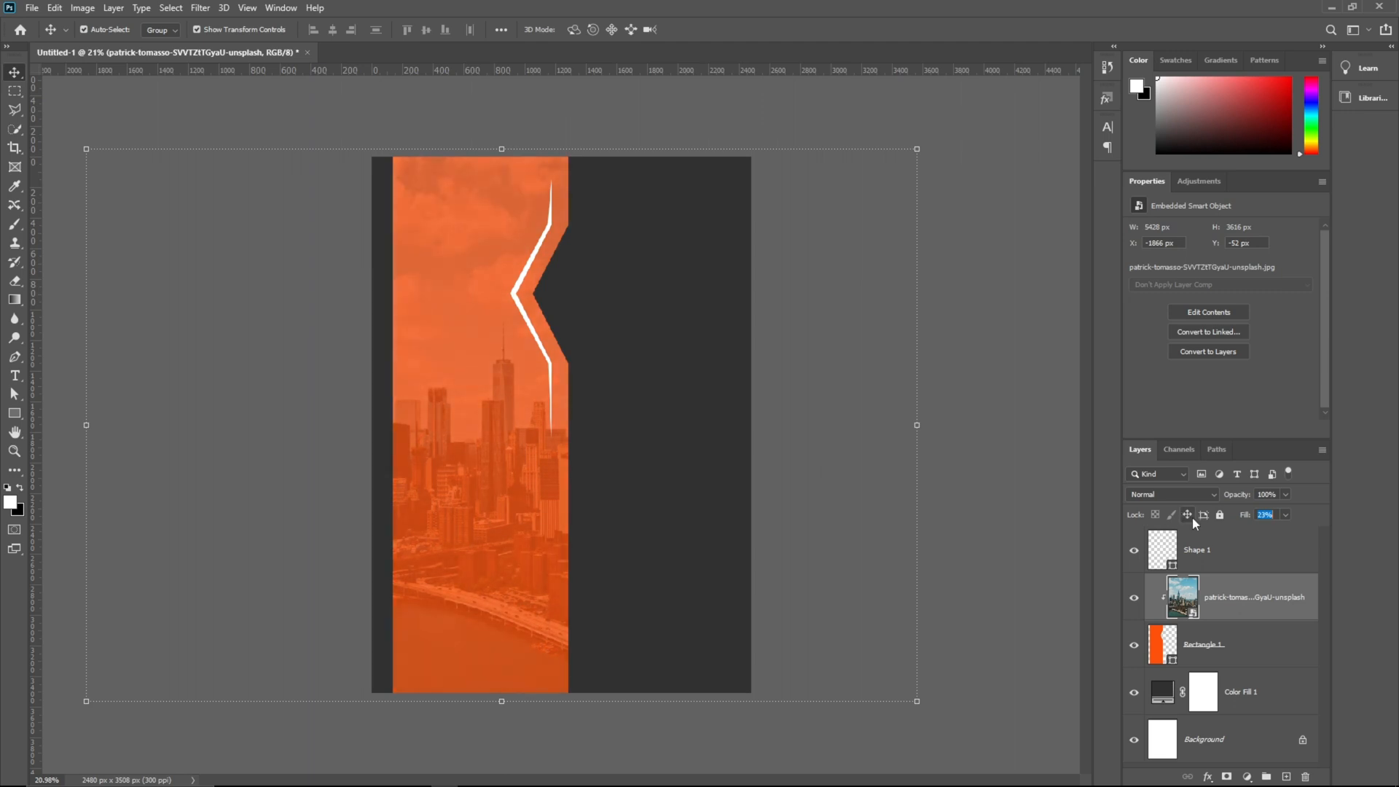
# - Add a Levels adjustment clipped to the city photo with input levels 27, 0.80 and 242
pyautogui.click(1246, 776)
pyautogui.click(1255, 572)
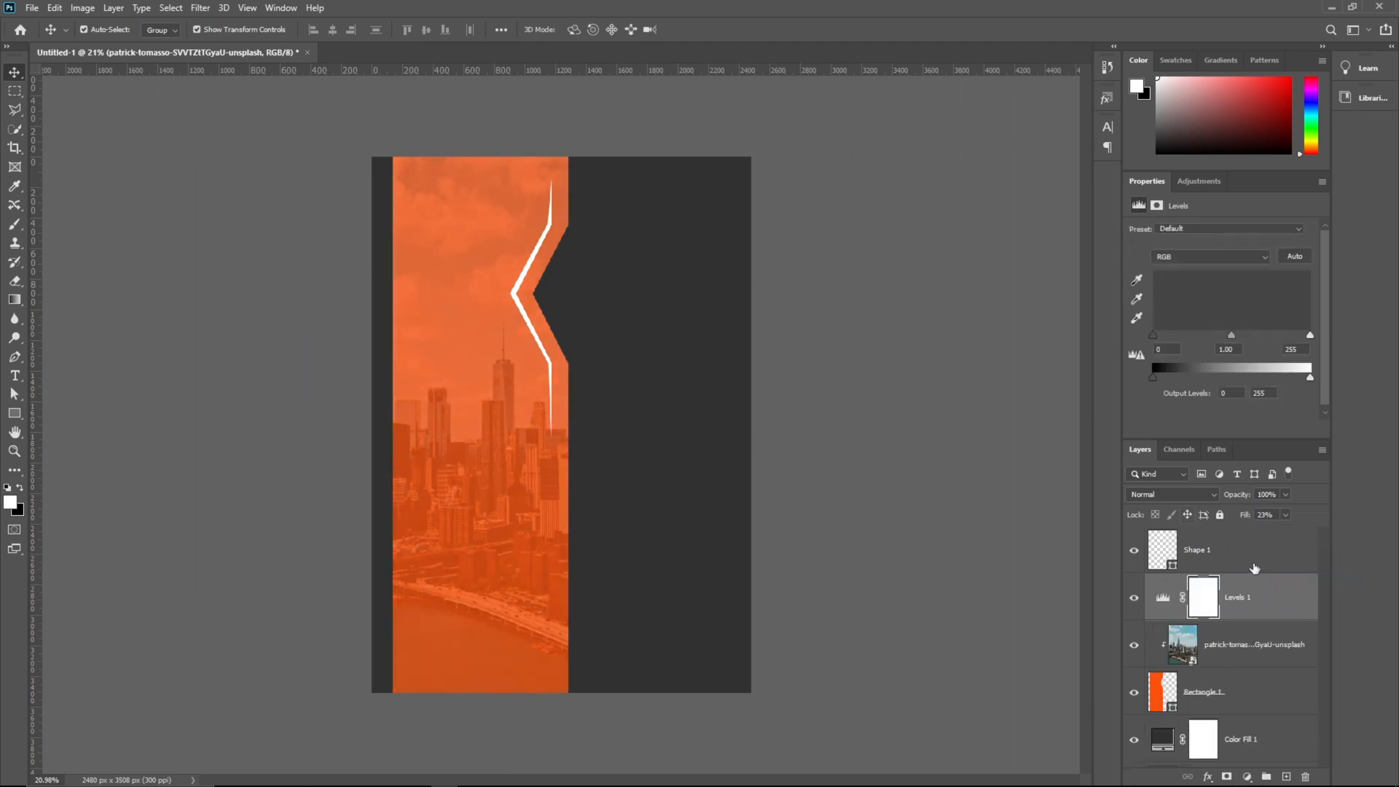
pyautogui.click(1219, 429)
pyautogui.moveTo(1231, 335); pyautogui.dragTo(1243, 333)
pyautogui.moveTo(1156, 335); pyautogui.dragTo(1170, 335)
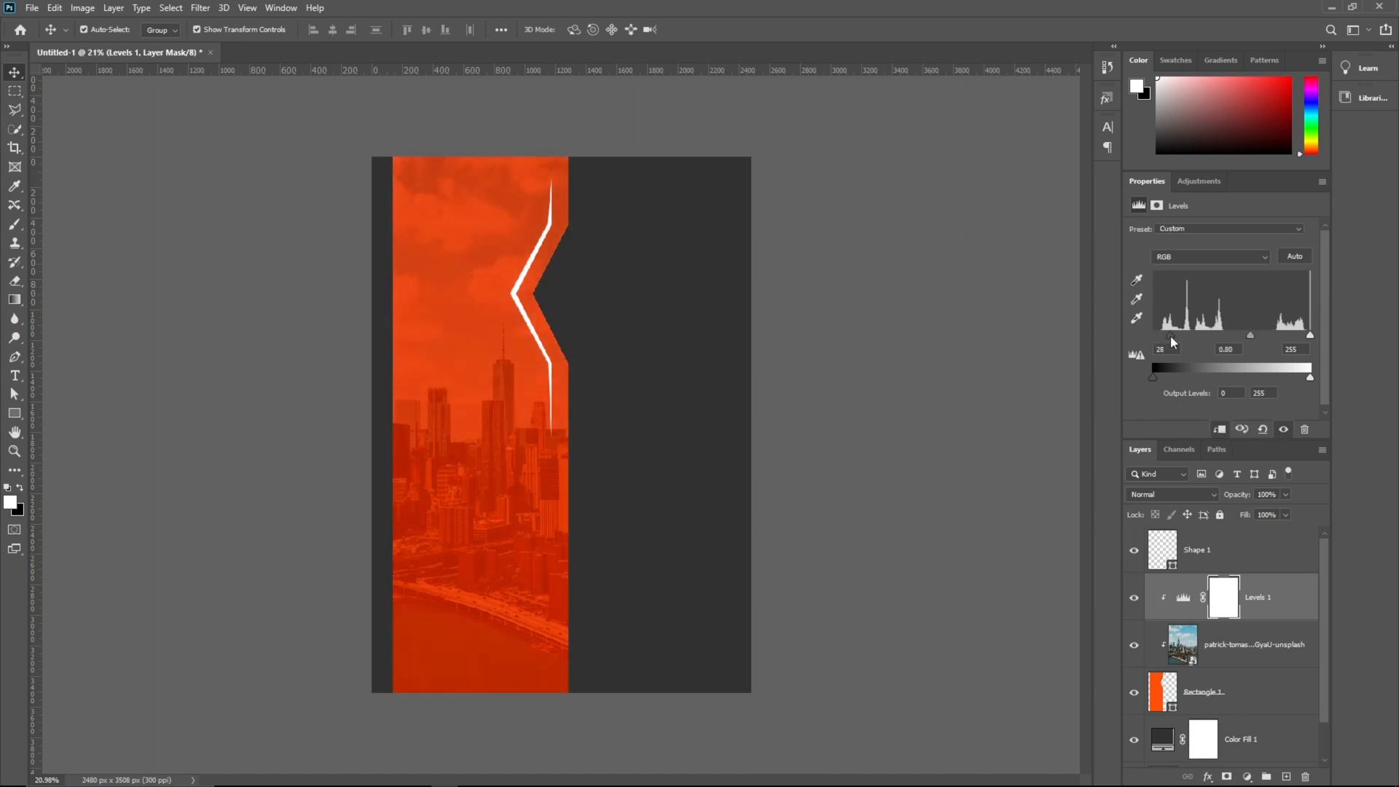
pyautogui.moveTo(1309, 335); pyautogui.dragTo(1300, 336)
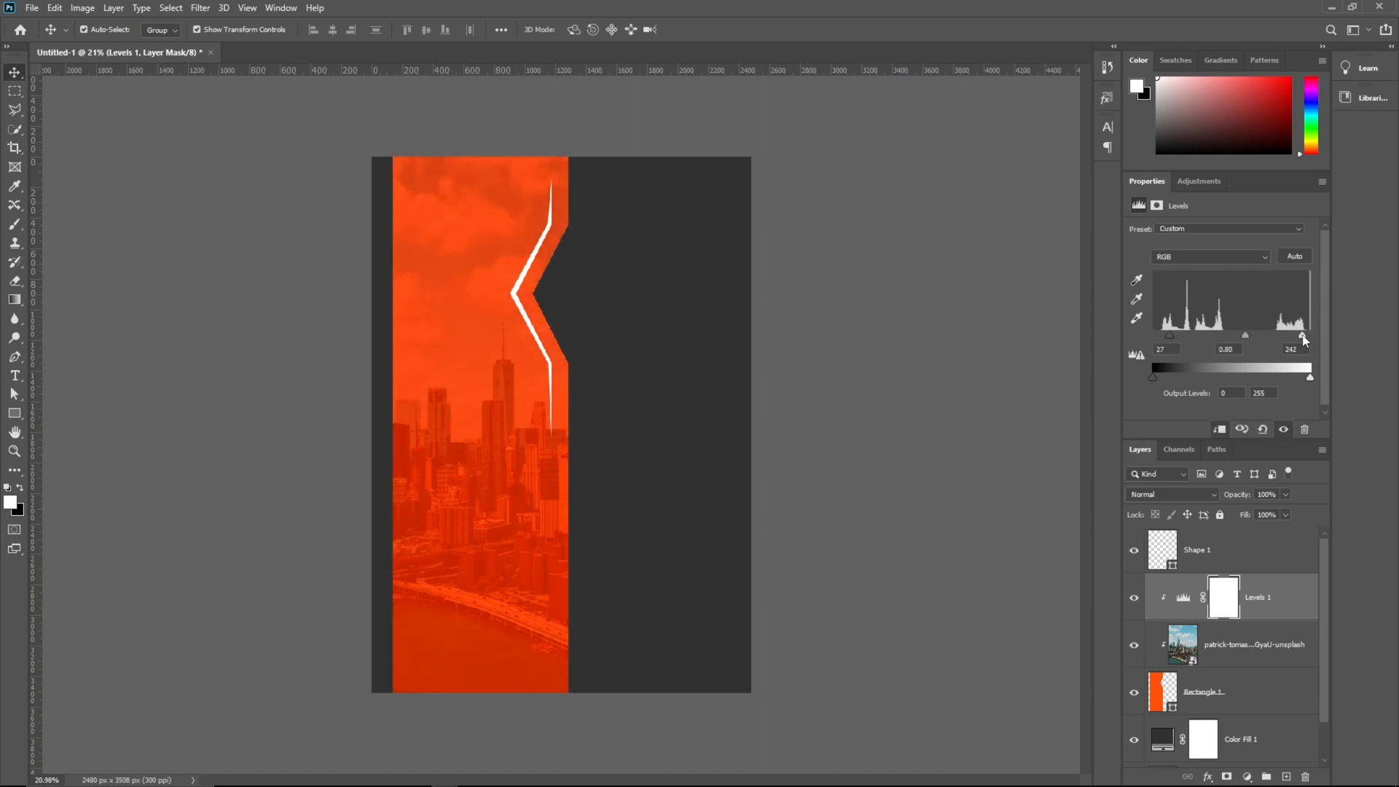
# - Add a Black & White adjustment above the Levels layer with Reds 58, Yellows 48 and Greens 92
pyautogui.click(1250, 774)
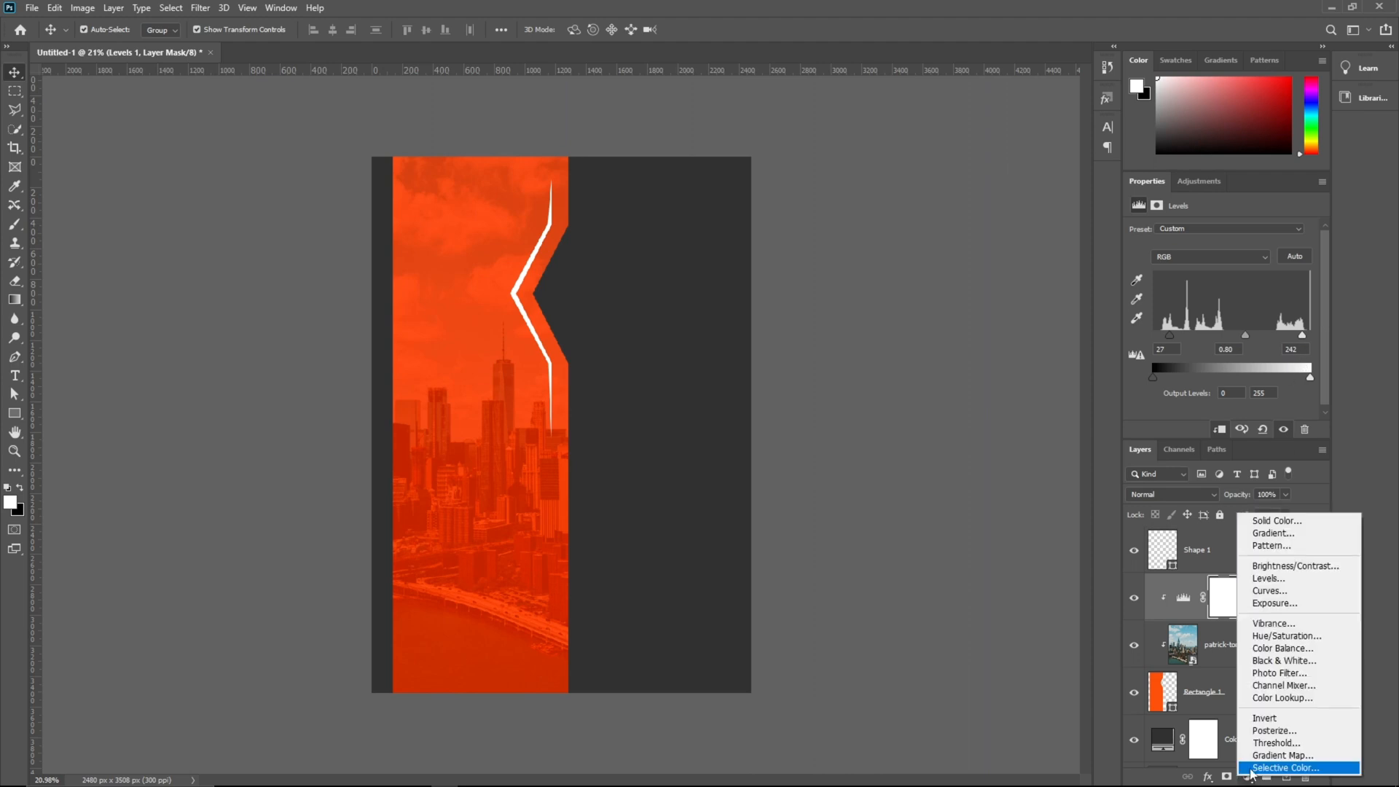
pyautogui.click(1264, 662)
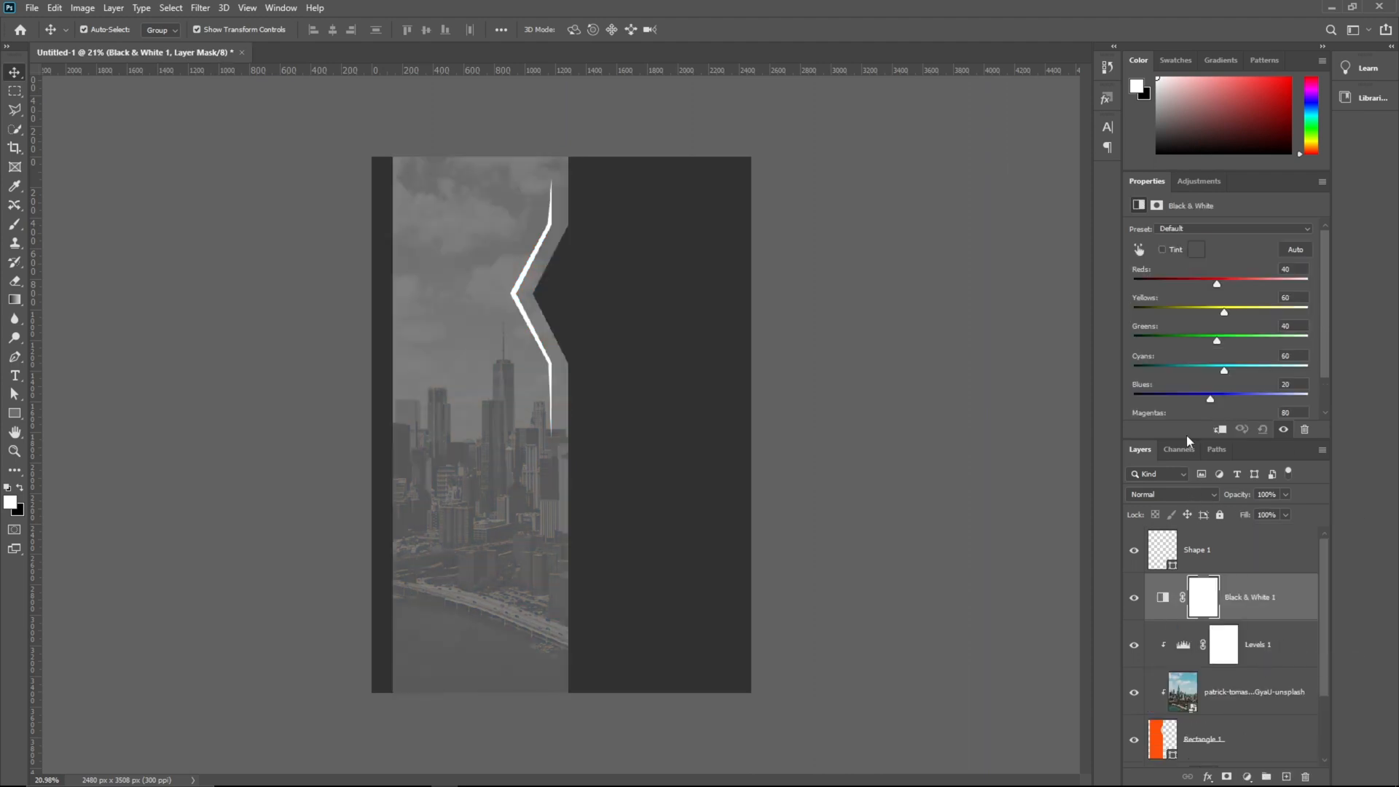
pyautogui.moveTo(1229, 288); pyautogui.dragTo(1224, 289)
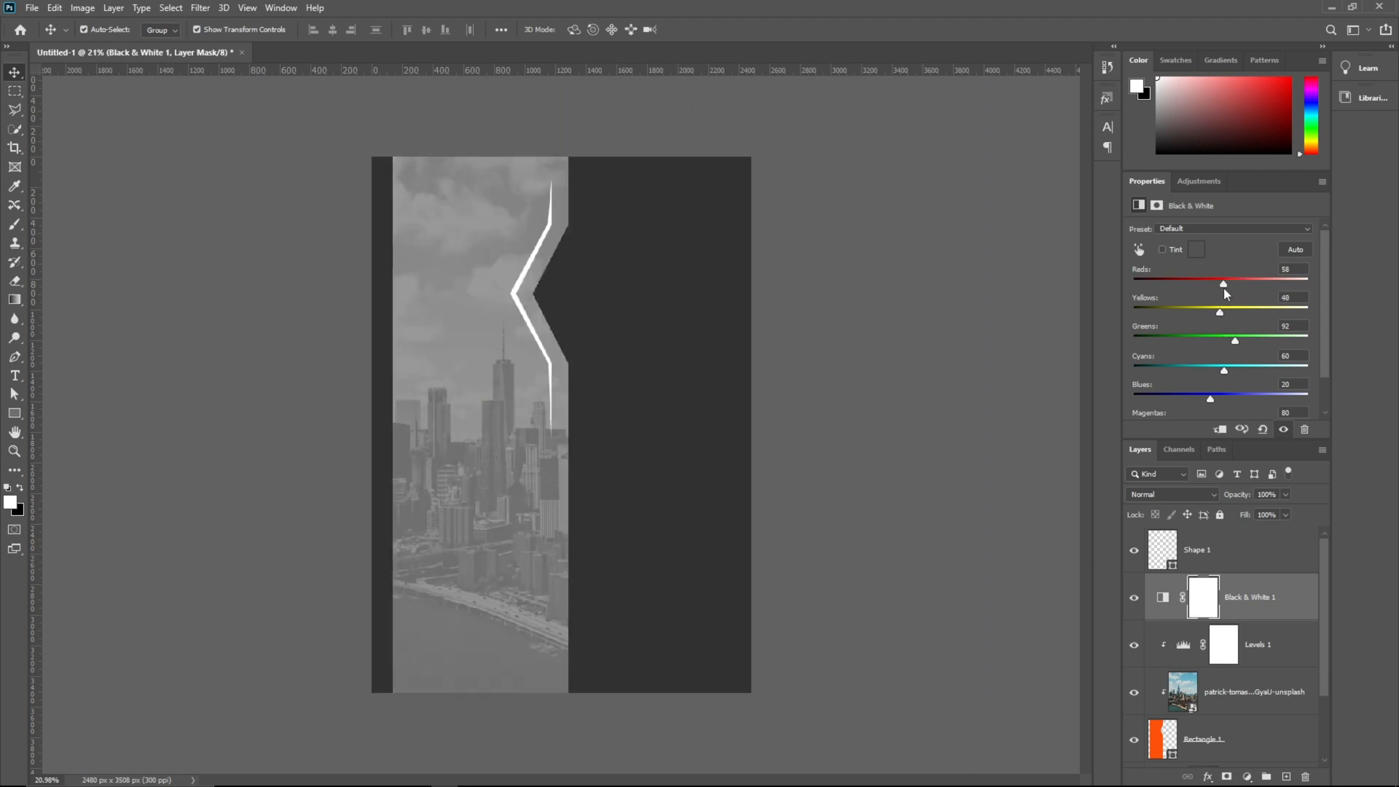
# - Set the city photo's opacity to 89% and fill to 45%, and compare the design with the Black & White adjustment hidden and shown
pyautogui.click(1259, 705)
pyautogui.moveTo(1245, 517)
pyautogui.mouseDown()
pyautogui.moveTo(1232, 499)
pyautogui.moveTo(1247, 518)
pyautogui.mouseUp()
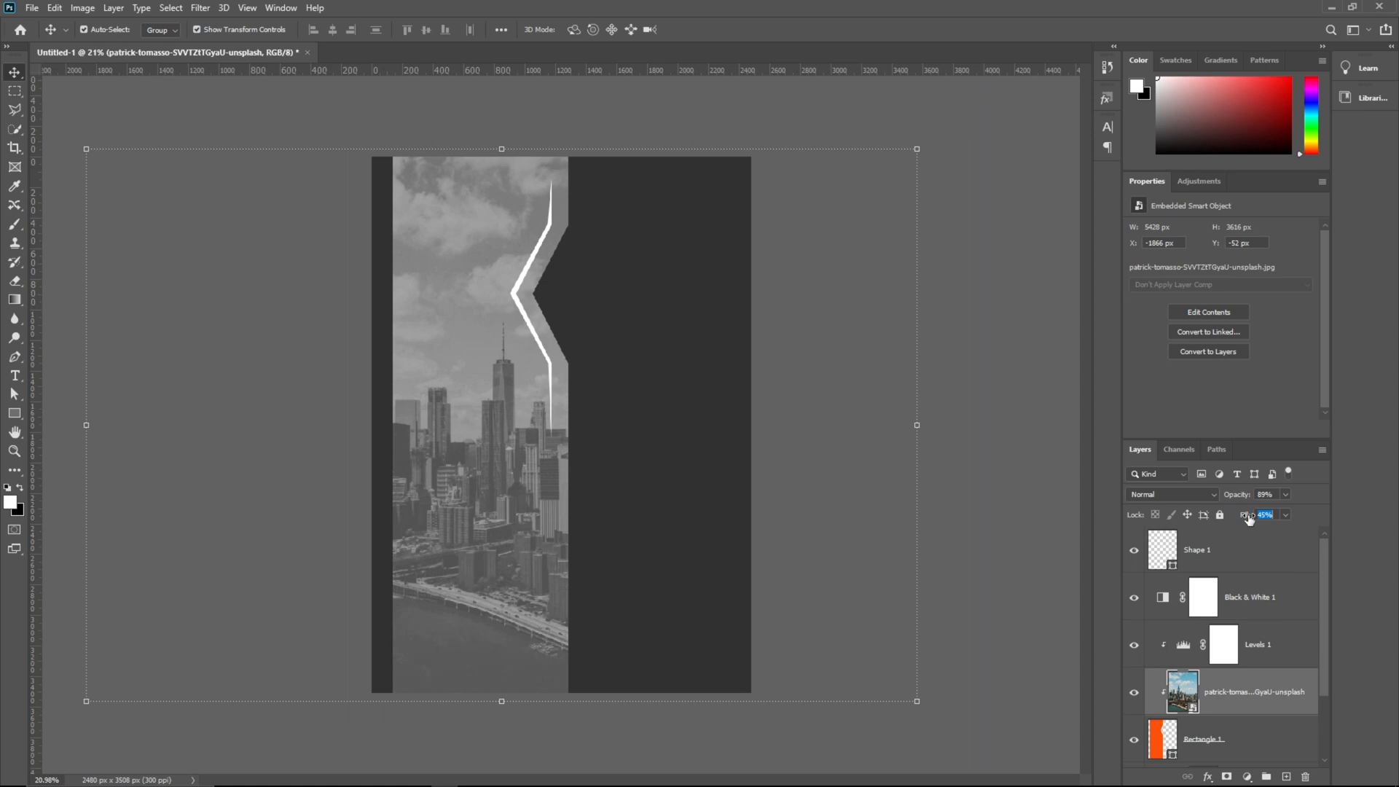
pyautogui.click(1006, 414)
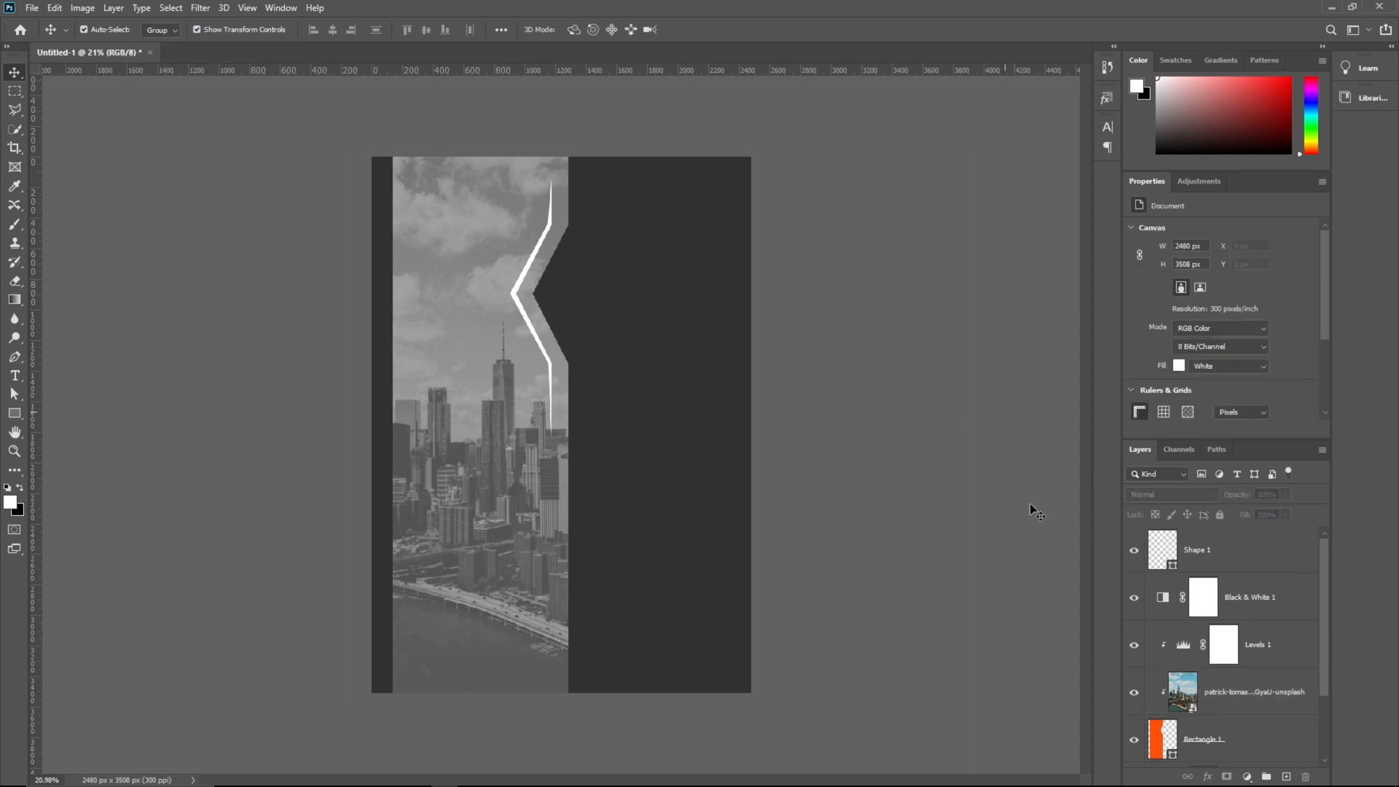
pyautogui.scroll(-1, 1220, 646)
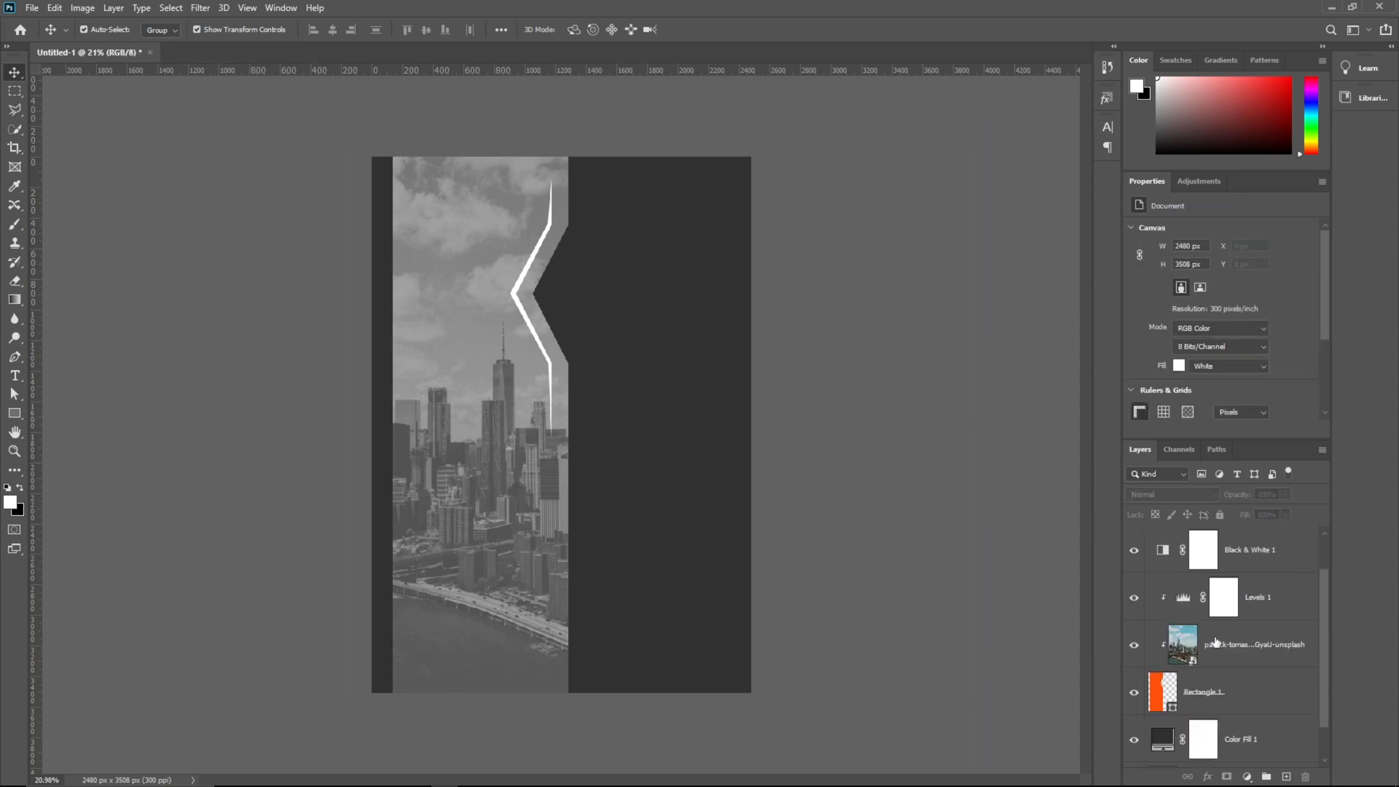
pyautogui.click(1134, 550)
pyautogui.click(1134, 550)
# - Add the white text 2024 in 72 pt COCOGOOSE Regular and position it over the lower part of the city photo
pyautogui.scroll(1, 759, 445)
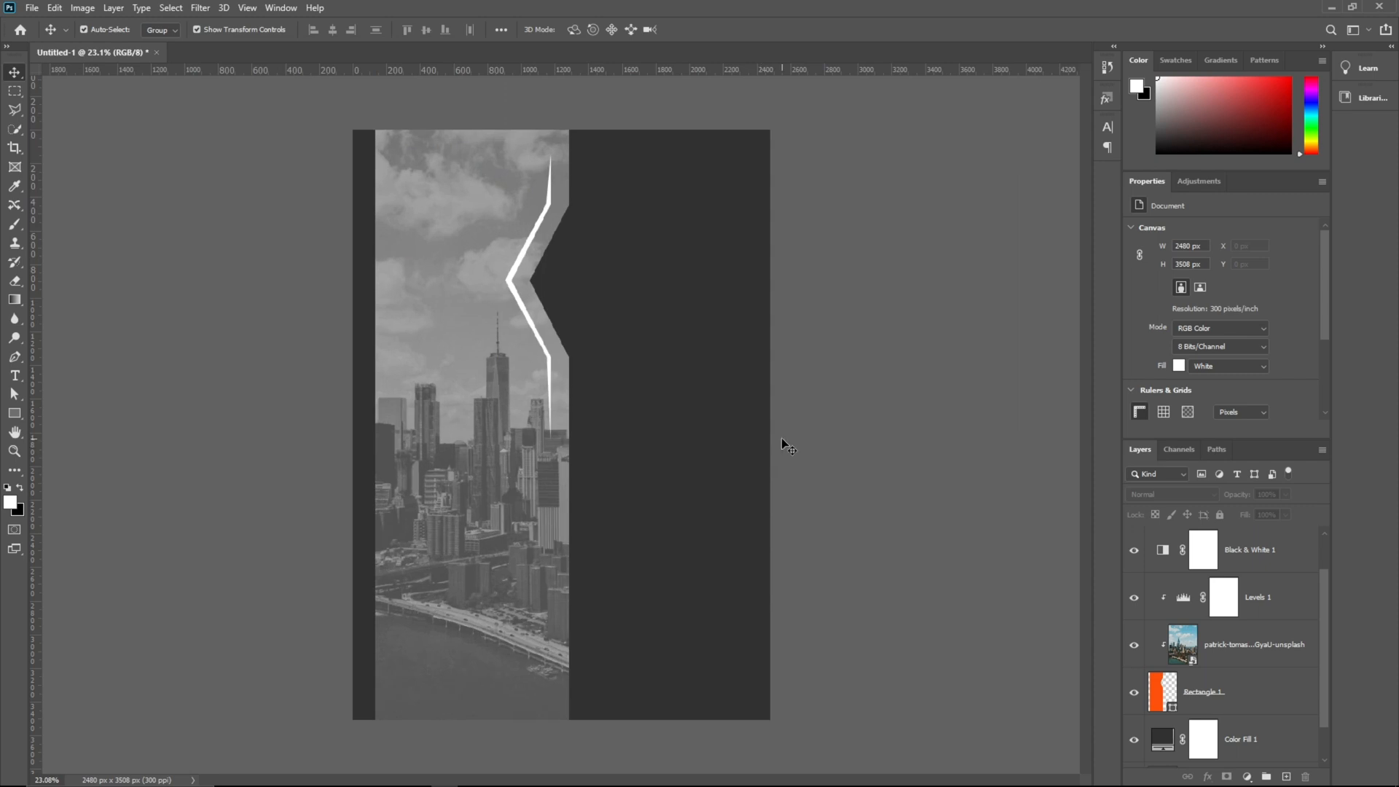
pyautogui.click(15, 375)
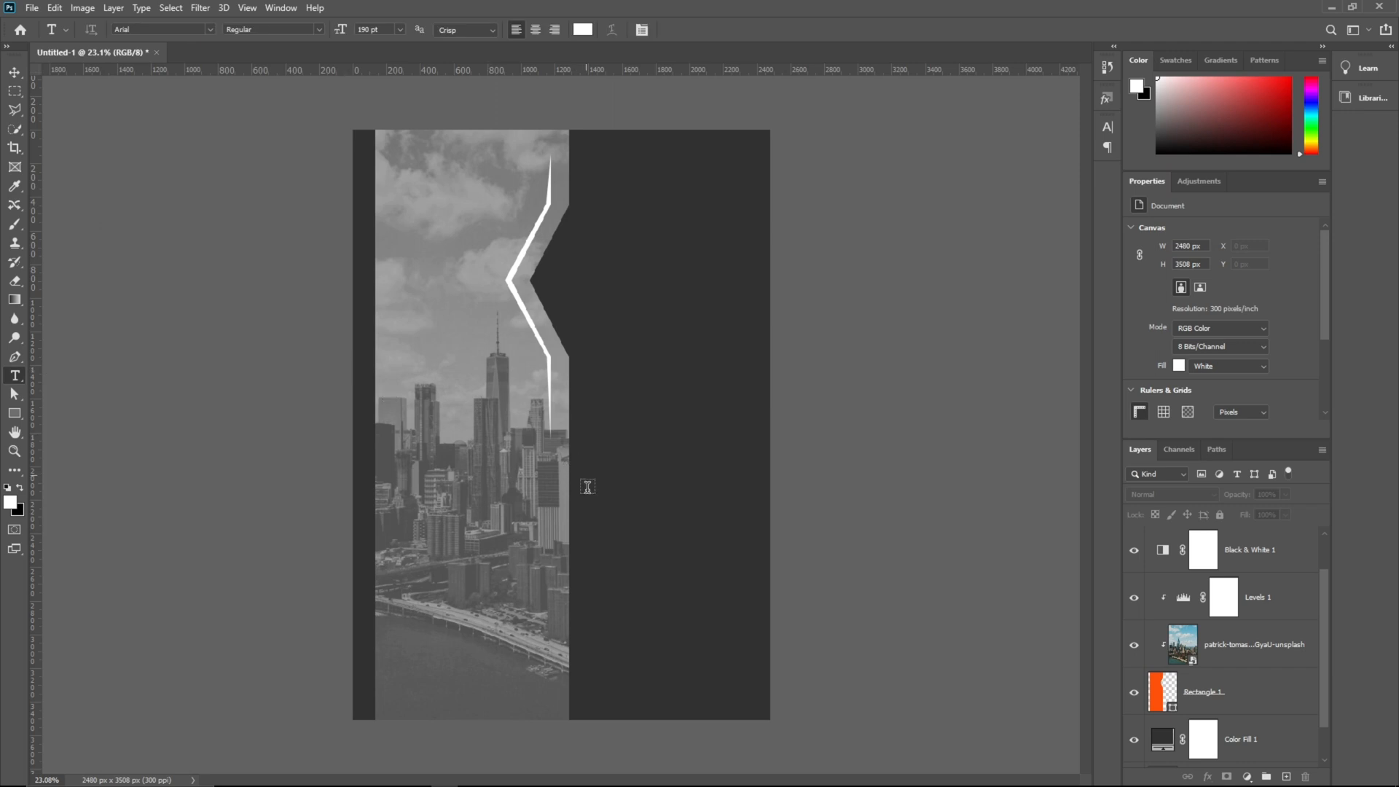
pyautogui.click(210, 30)
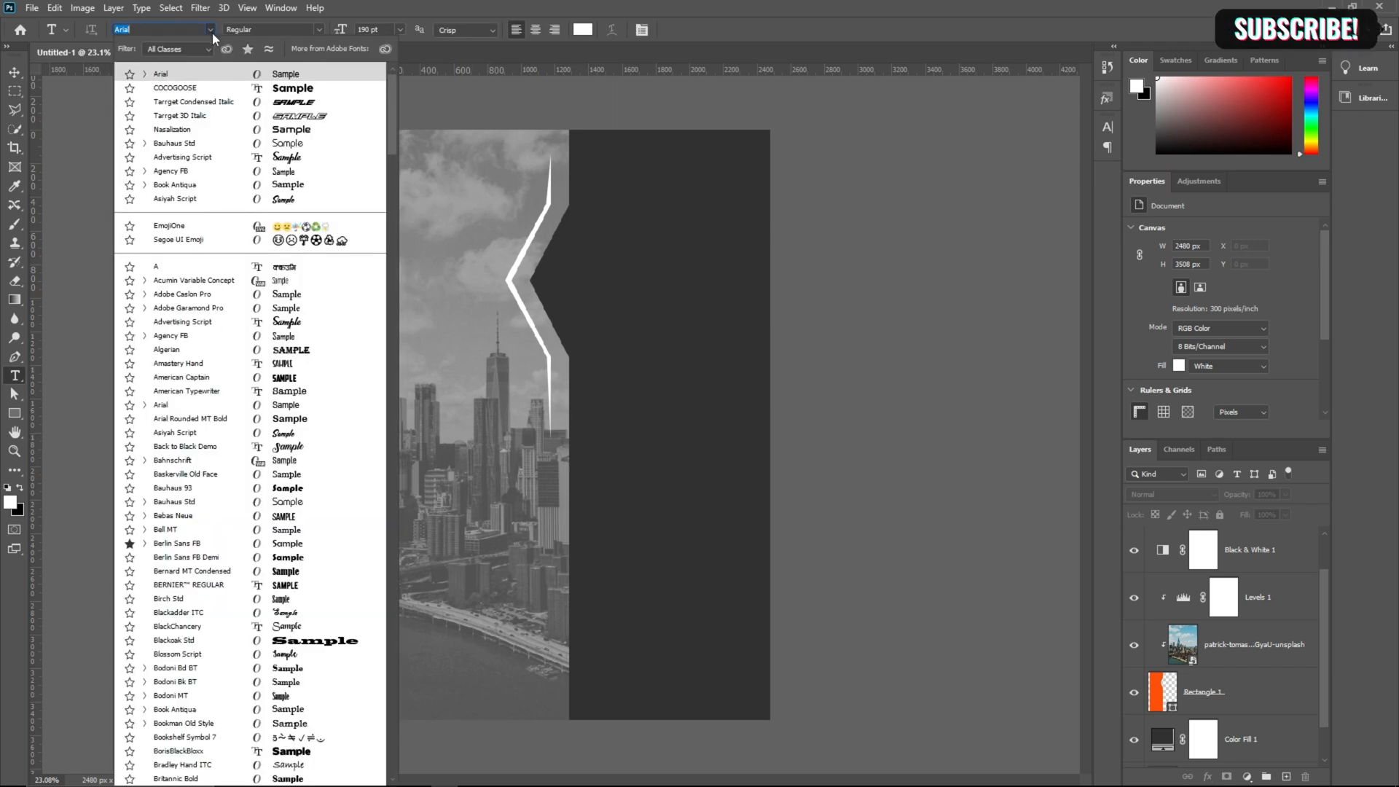
pyautogui.click(219, 92)
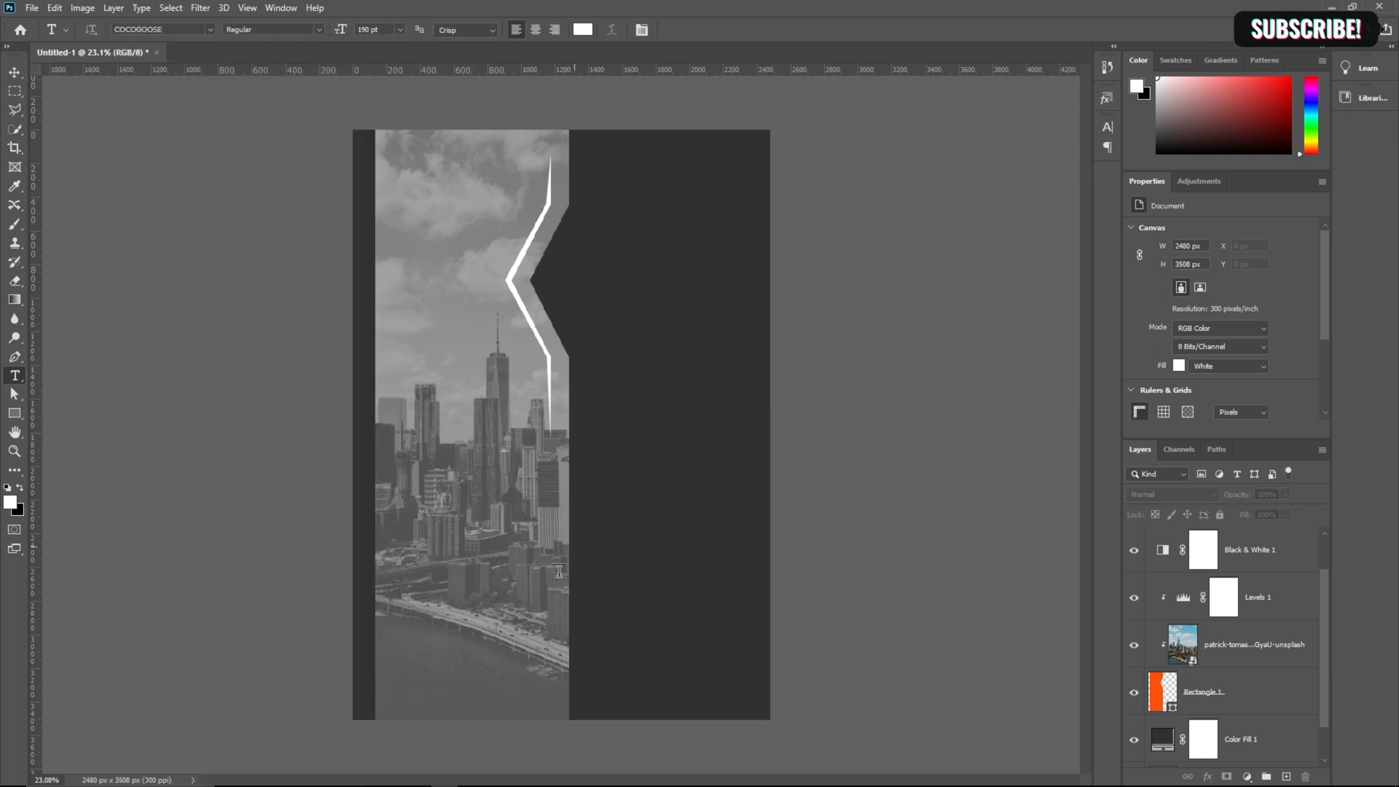
pyautogui.click(409, 645)
pyautogui.click(399, 30)
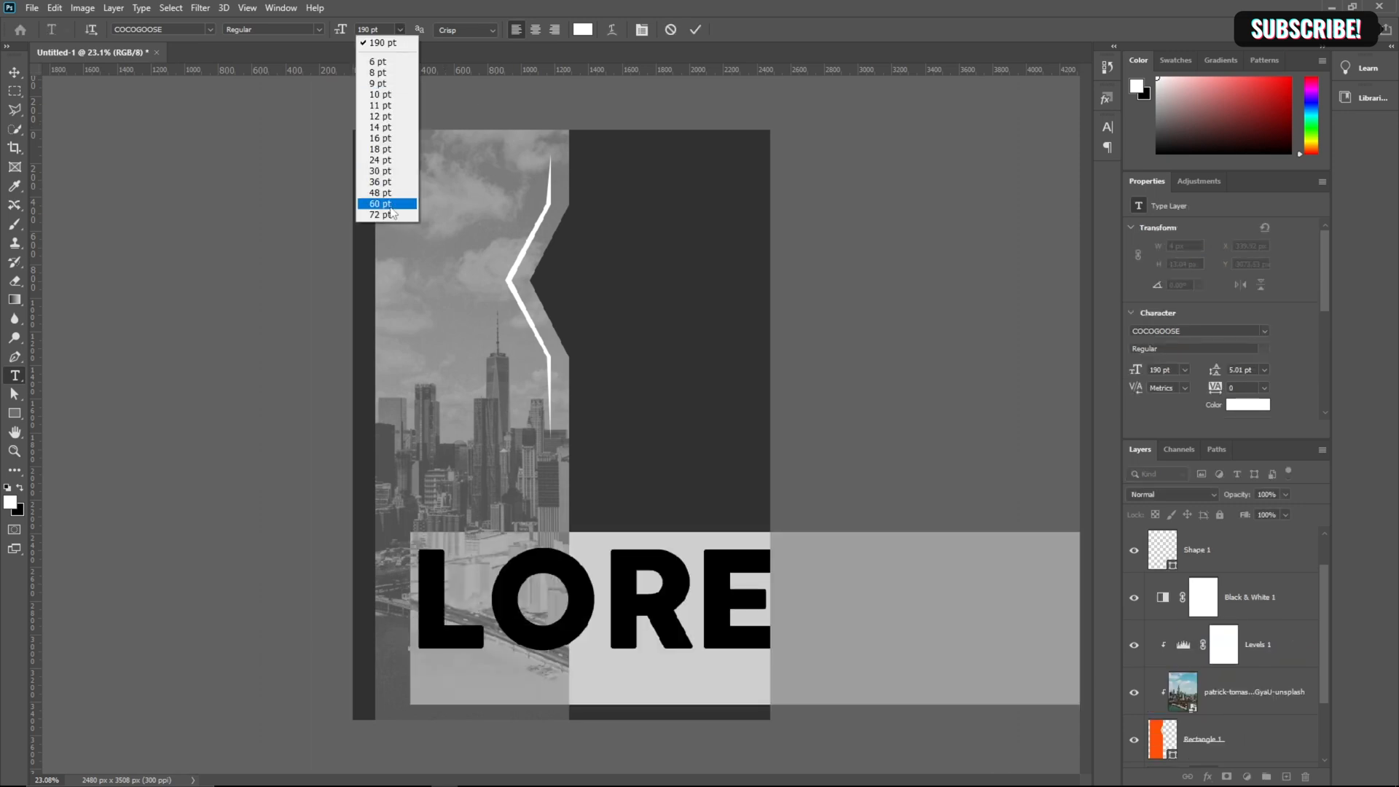
pyautogui.click(391, 219)
pyautogui.write('2024')
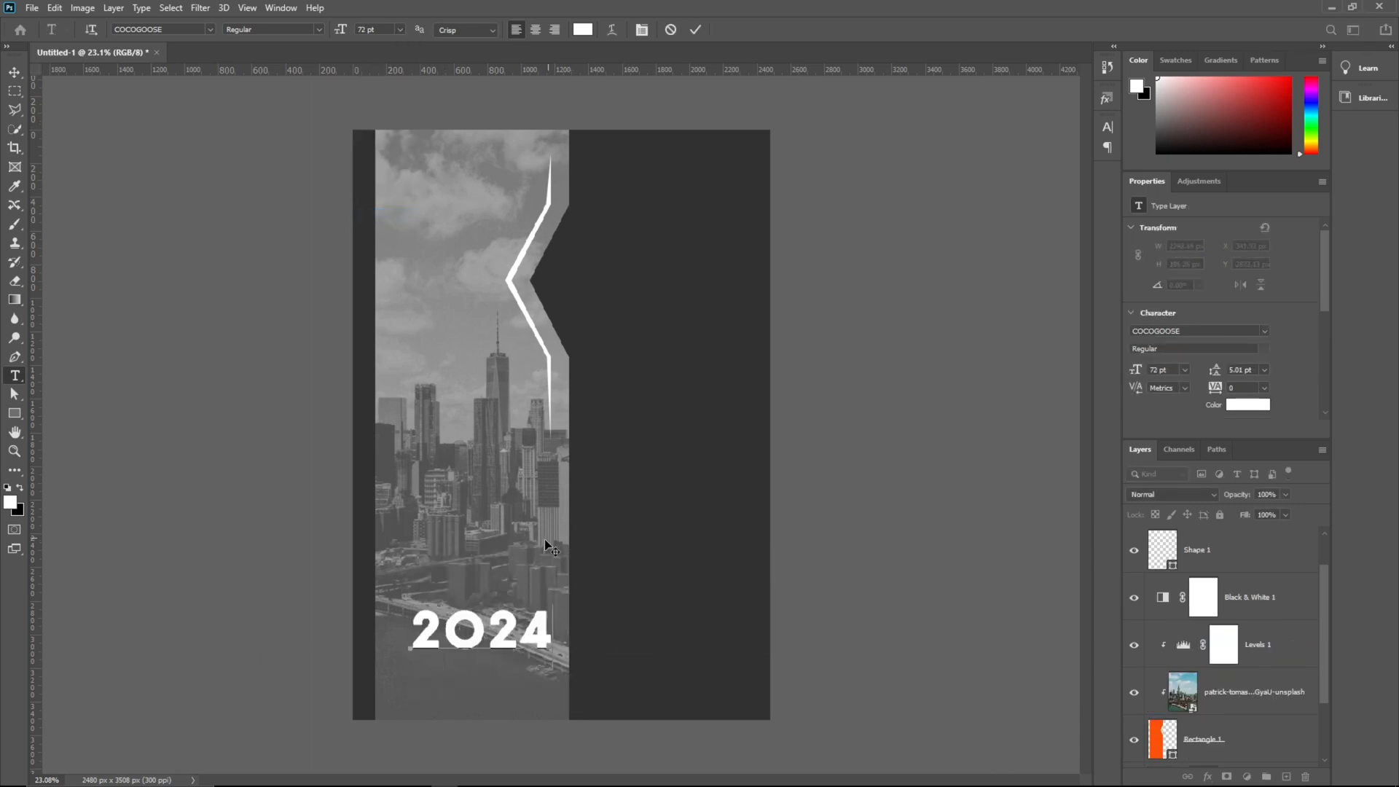
pyautogui.click(15, 72)
pyautogui.moveTo(499, 643); pyautogui.dragTo(484, 663)
# - Add a BROCHURE DESIGN text line below 2024 in Arial Bold at 24 pt
pyautogui.click(16, 376)
pyautogui.click(402, 693)
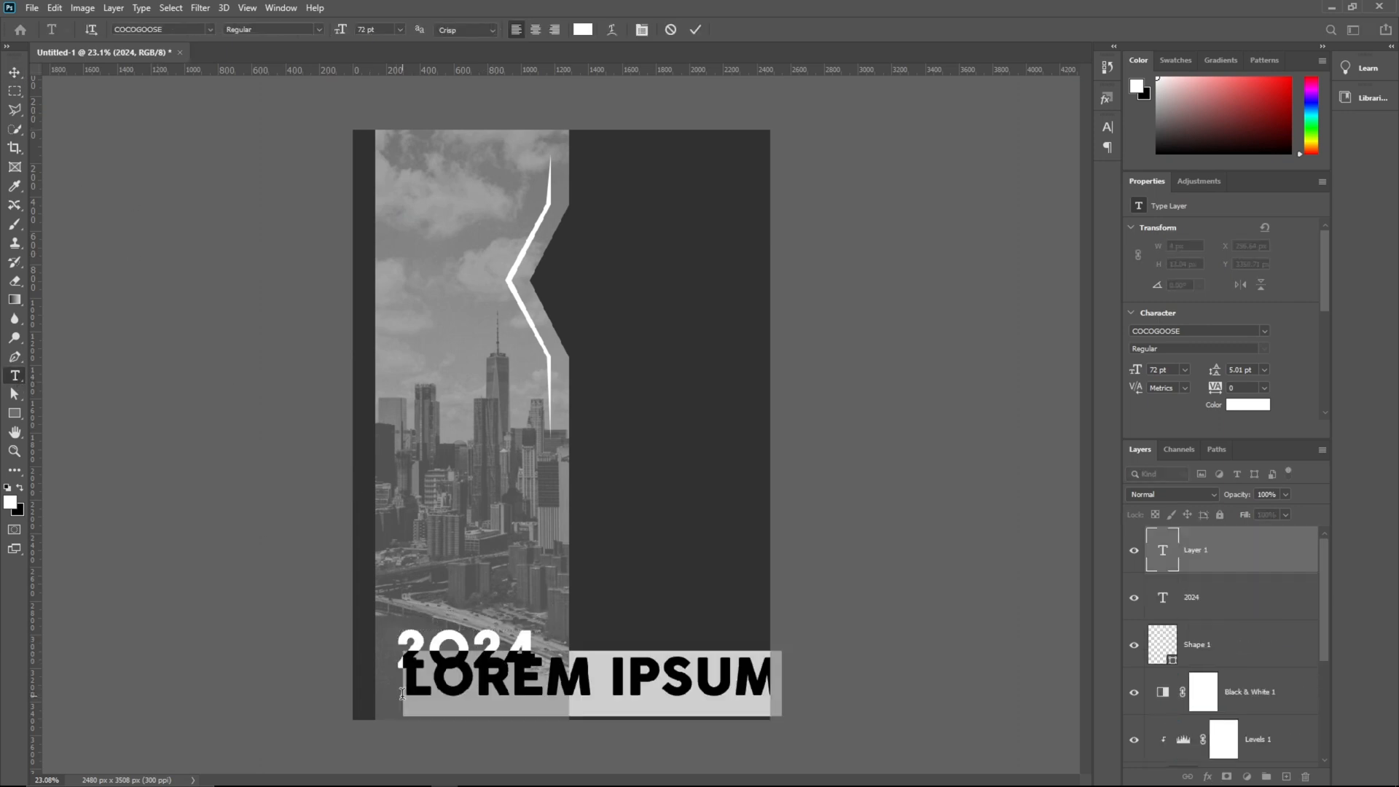
pyautogui.click(209, 29)
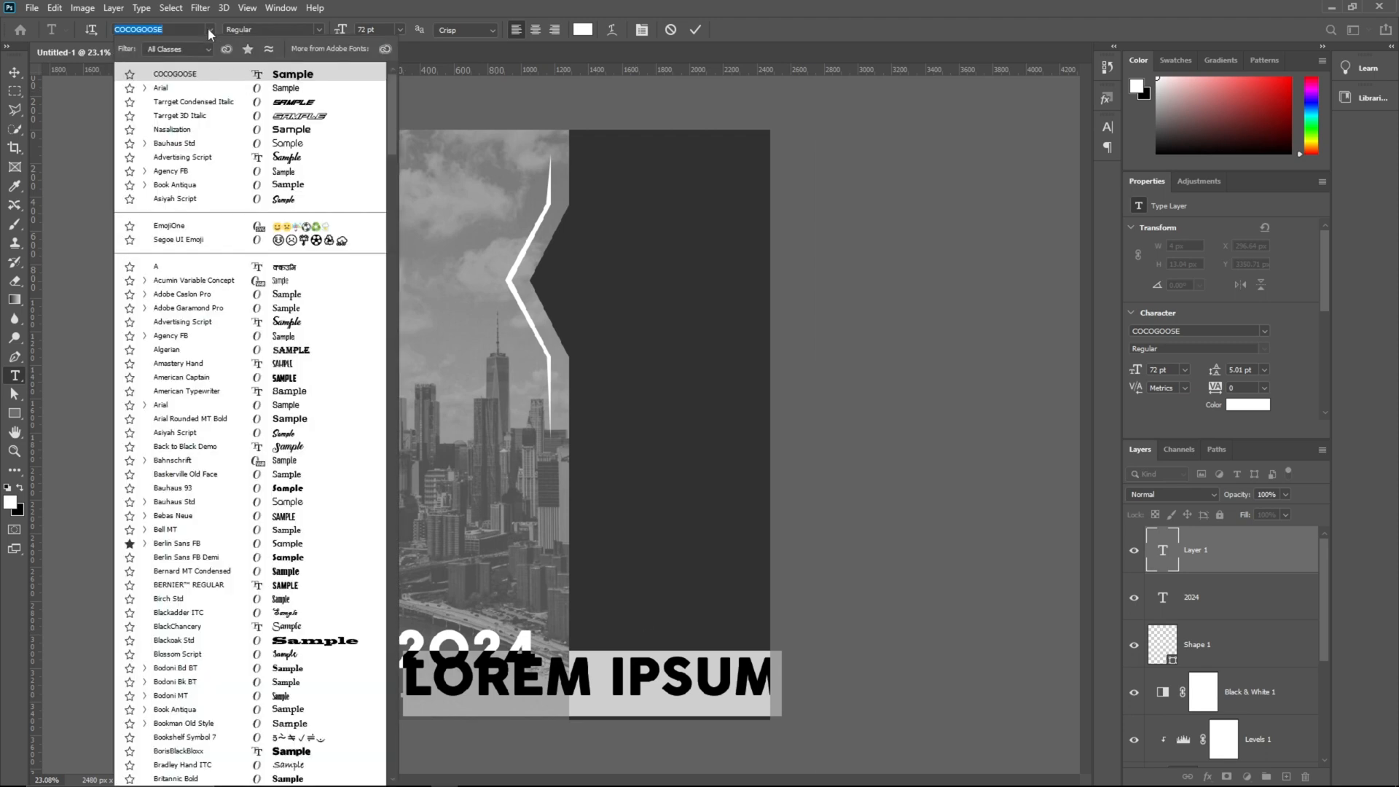
pyautogui.click(211, 87)
pyautogui.click(299, 32)
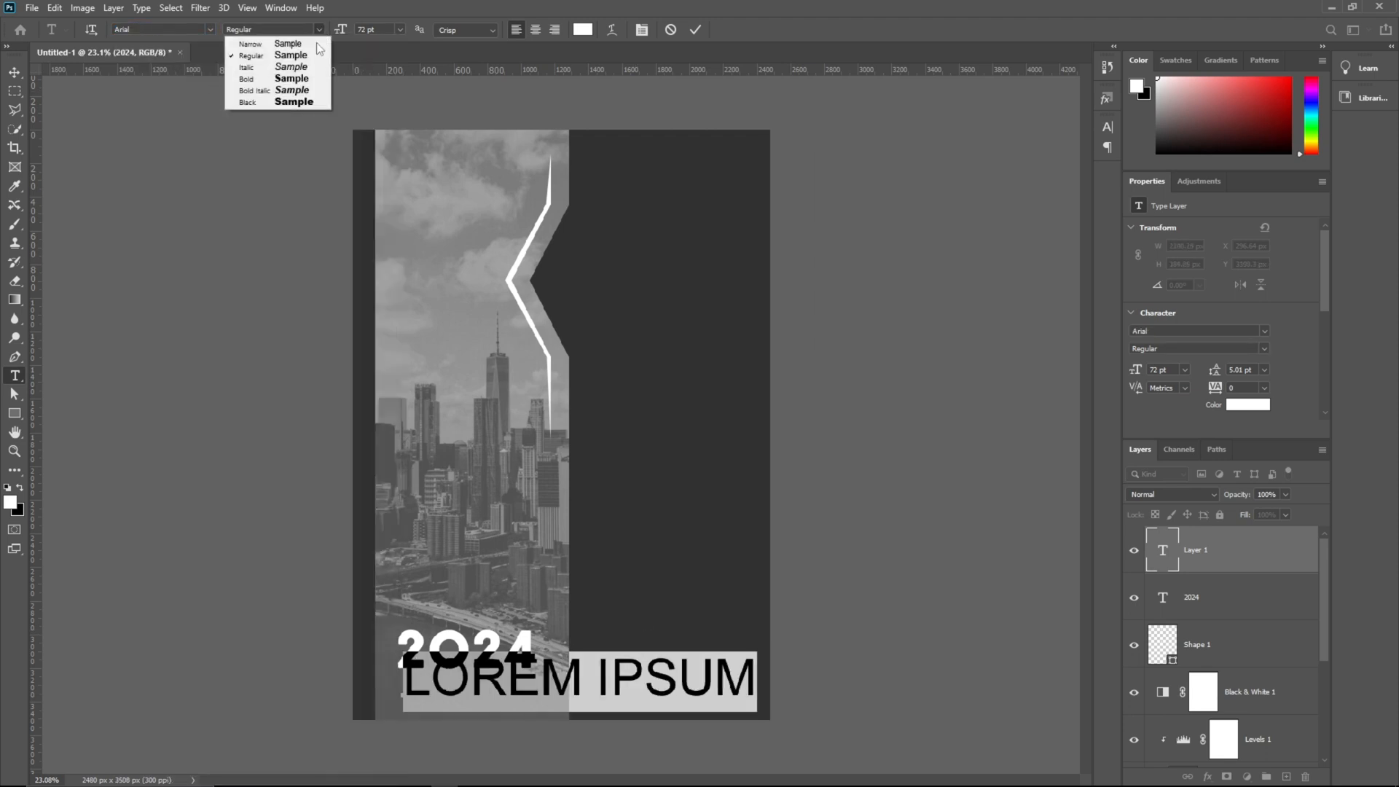
pyautogui.click(300, 80)
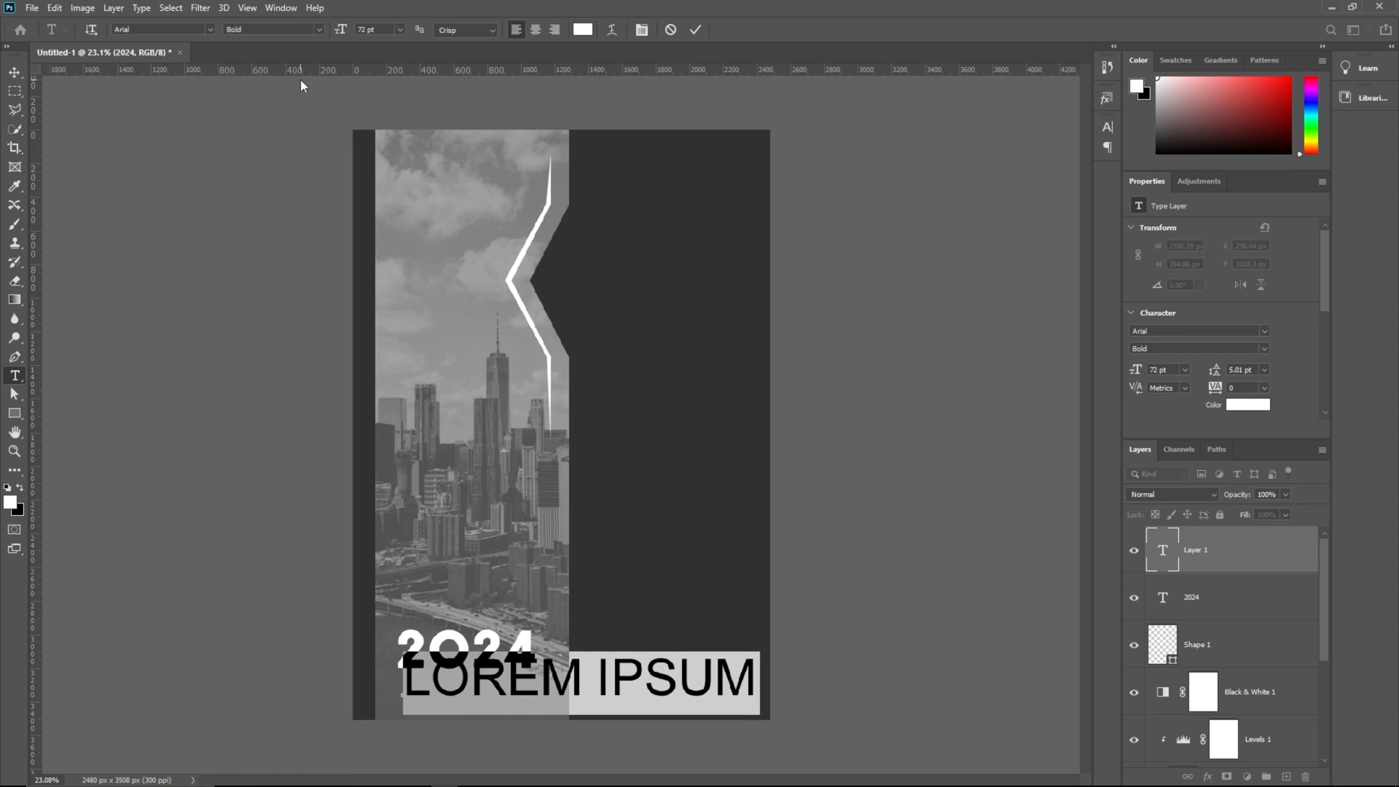
pyautogui.click(400, 29)
pyautogui.click(394, 164)
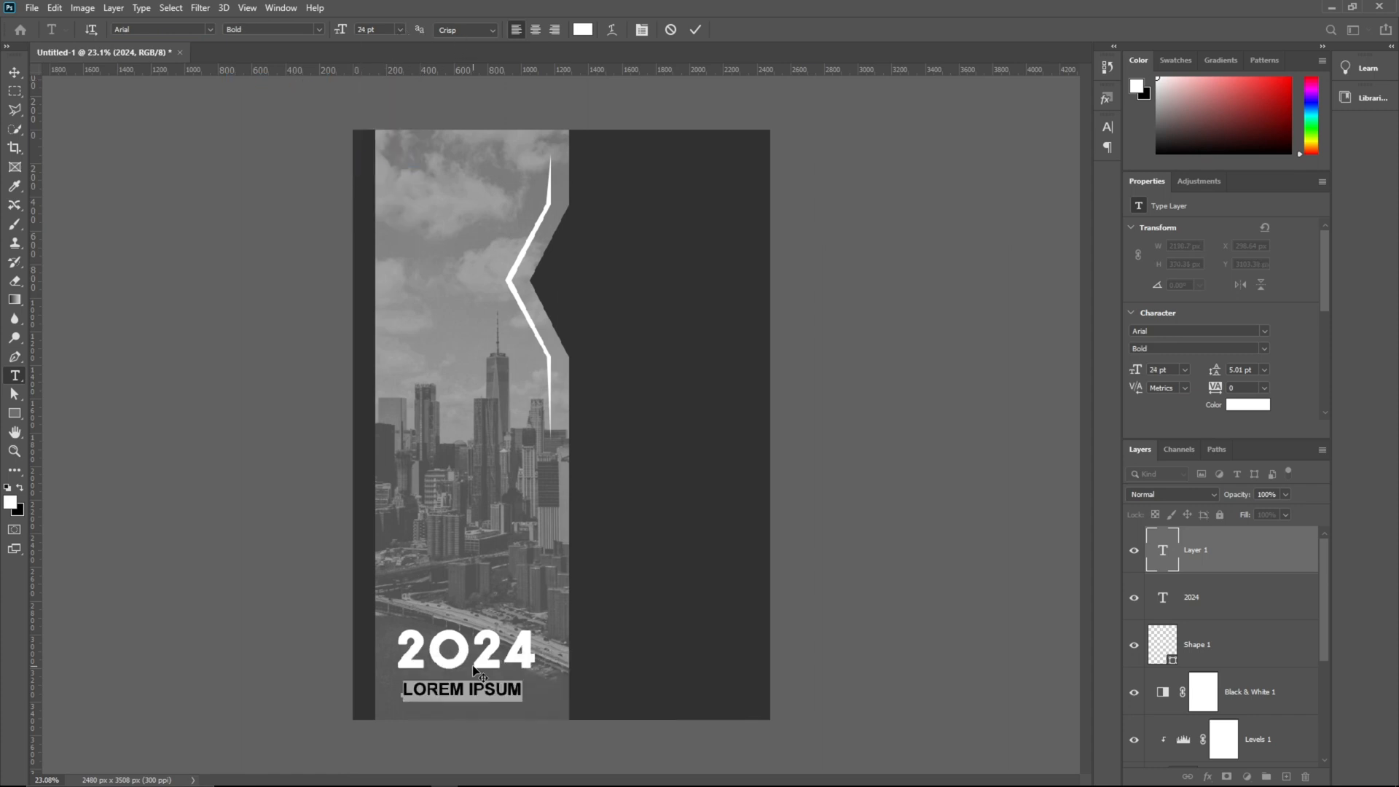
pyautogui.write('BROC')
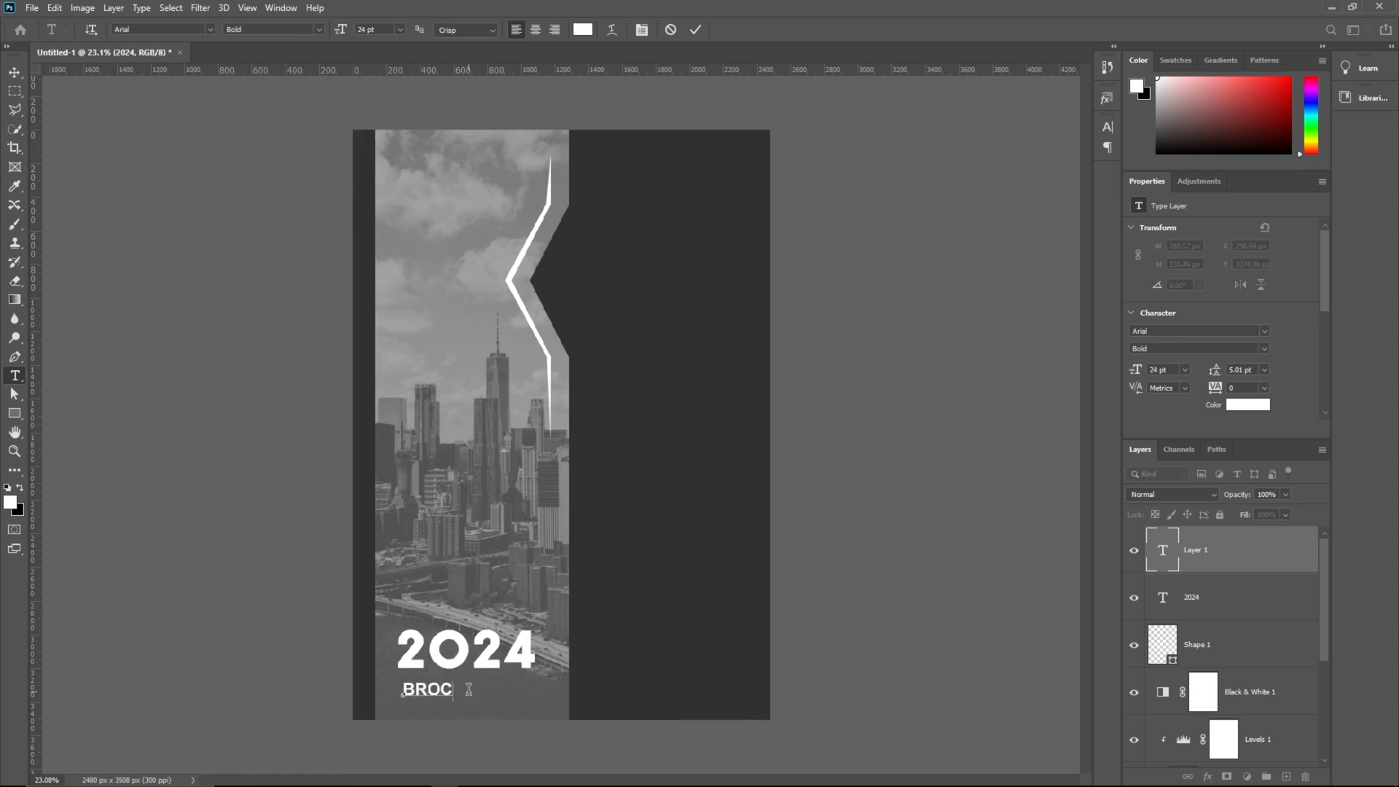
pyautogui.write('HURE DESIGN')
# - Set the BROCHURE DESIGN line's size to 19 pt and position it just beneath 2024
pyautogui.hotkey('ctrl', 'a')
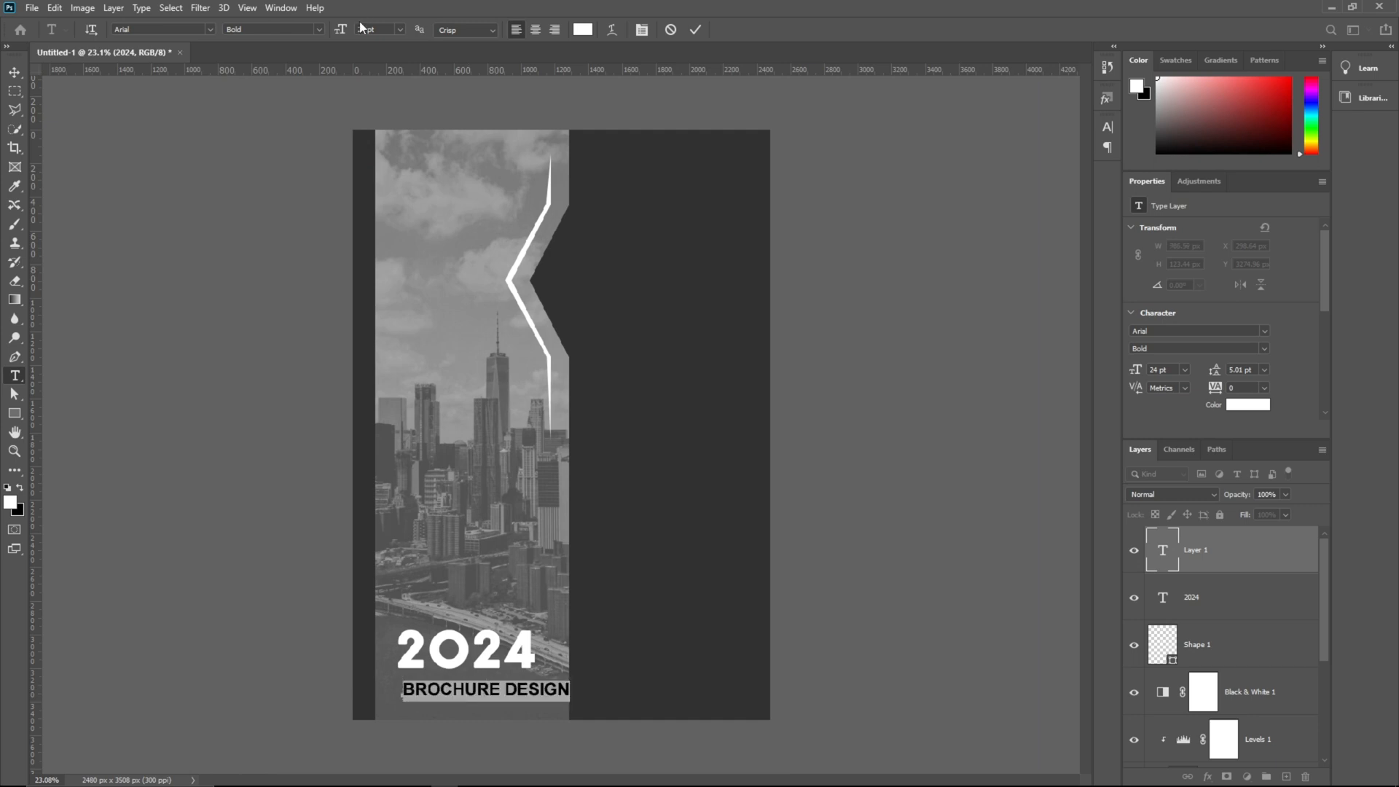
pyautogui.scroll(-5, 366, 28)
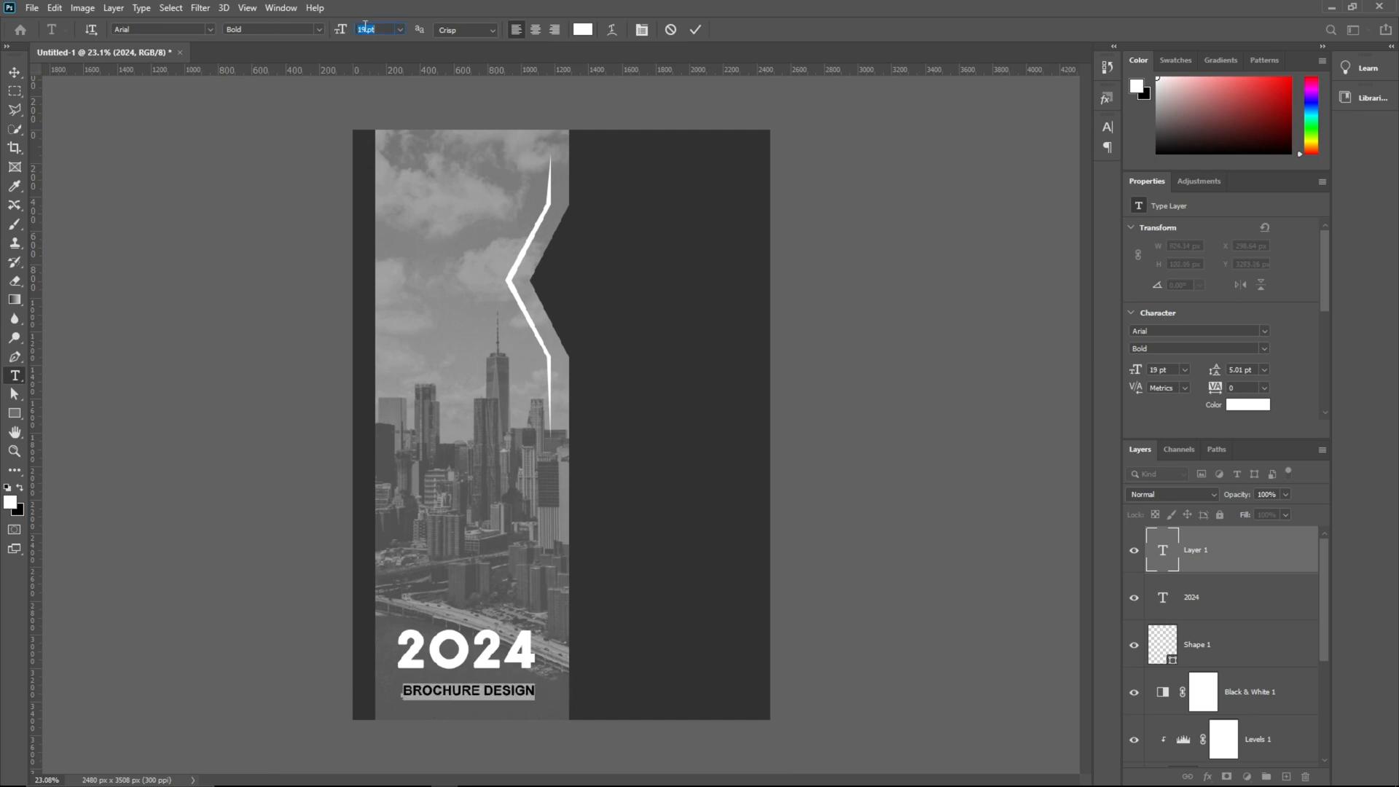
pyautogui.click(14, 73)
# - Duplicate the BROCHURE DESIGN line into the upper part of the dark area and replace its text with BUSINESS
pyautogui.moveTo(492, 694); pyautogui.dragTo(681, 217)
pyautogui.doubleClick(681, 216)
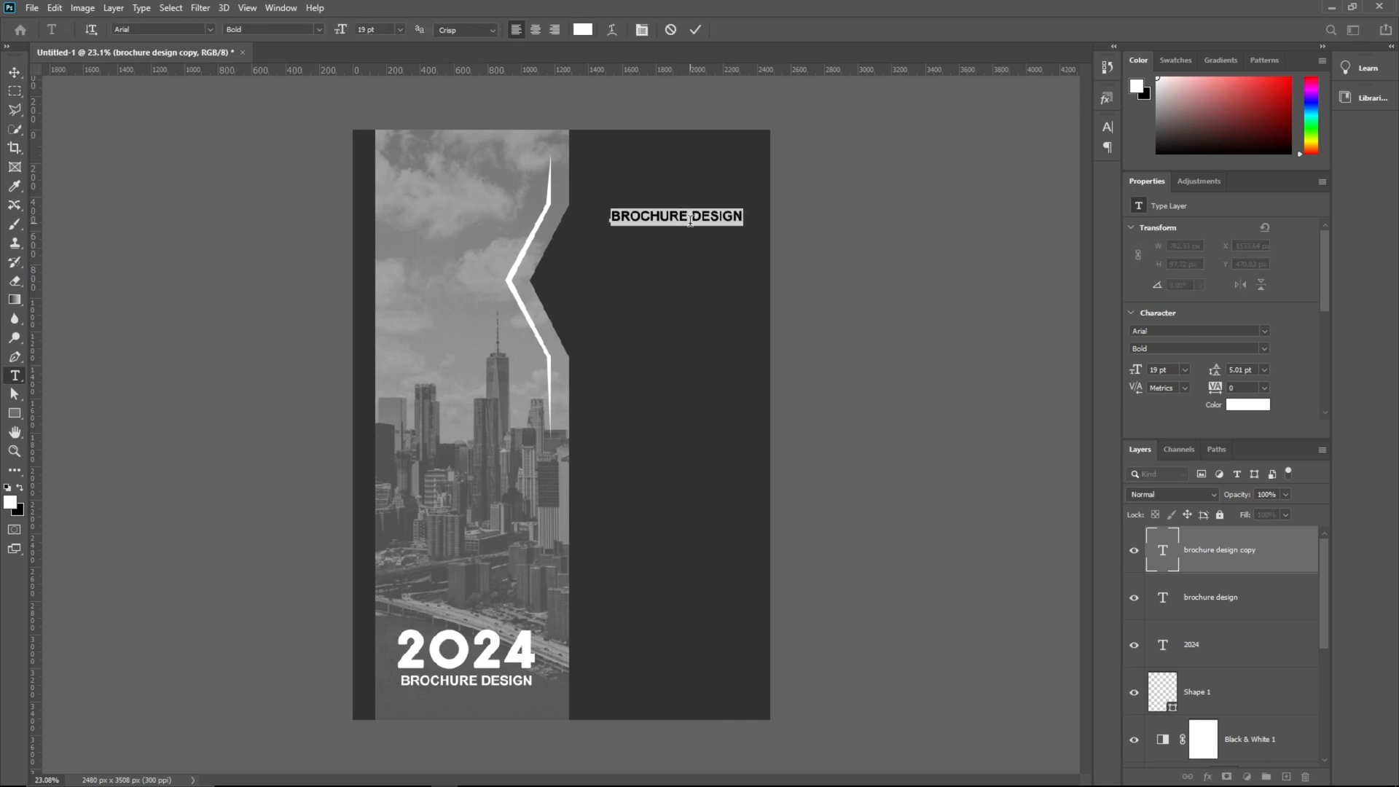
pyautogui.write('BUSINESS')
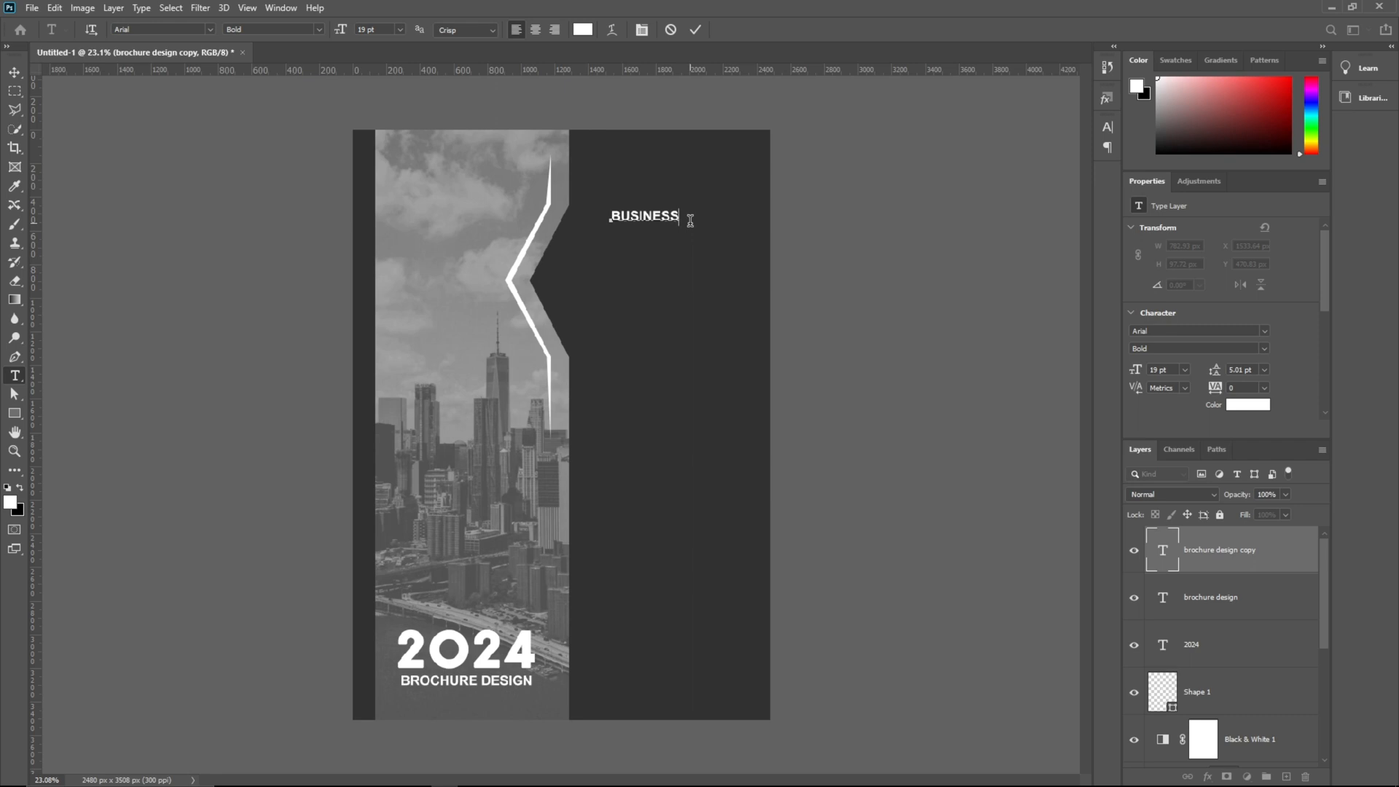
pyautogui.hotkey('ctrl', 'Return')
# - Duplicate the BUSINESS line just below itself and replace the copy's text with BROCHURE DESIGN on two lines
pyautogui.moveTo(661, 218); pyautogui.dragTo(679, 248)
pyautogui.doubleClick(680, 244)
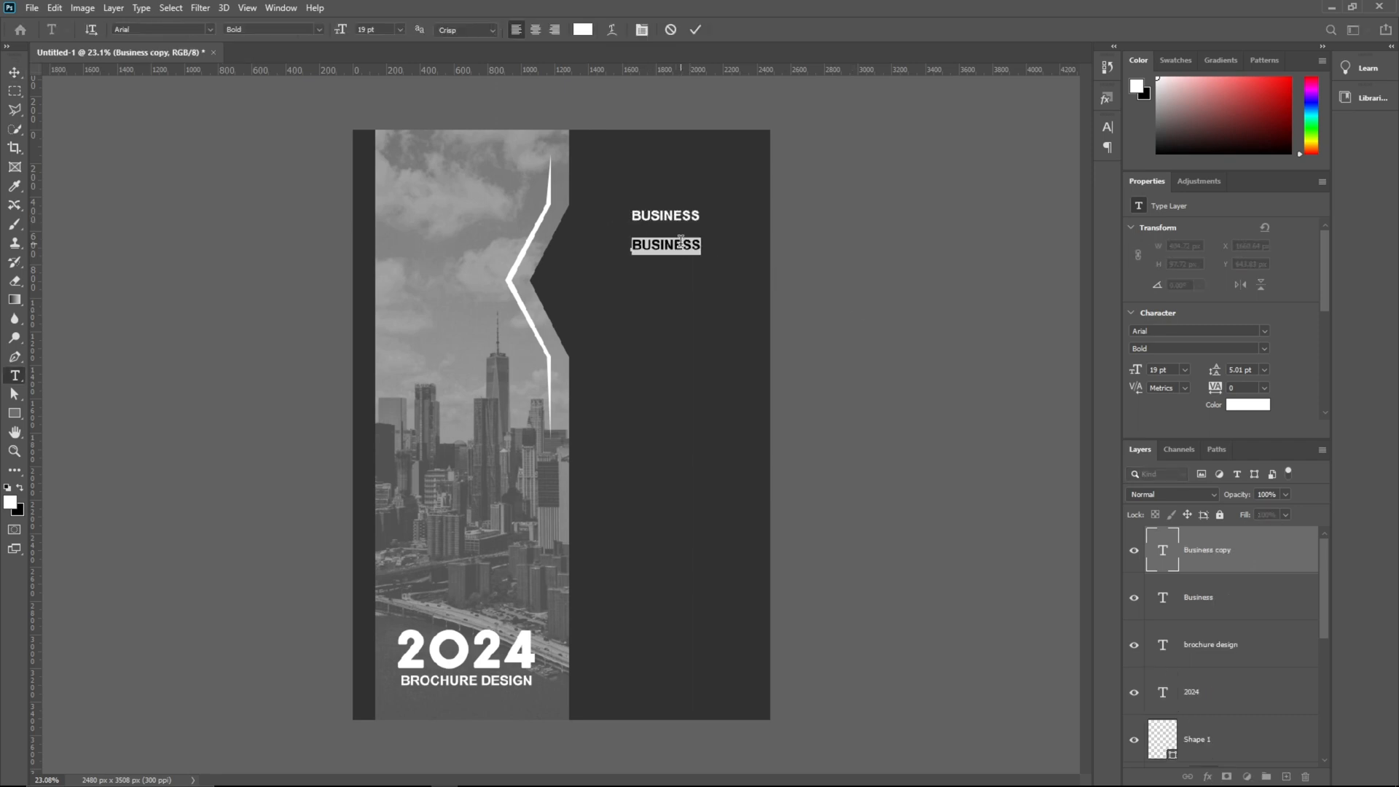
pyautogui.write('BRO')
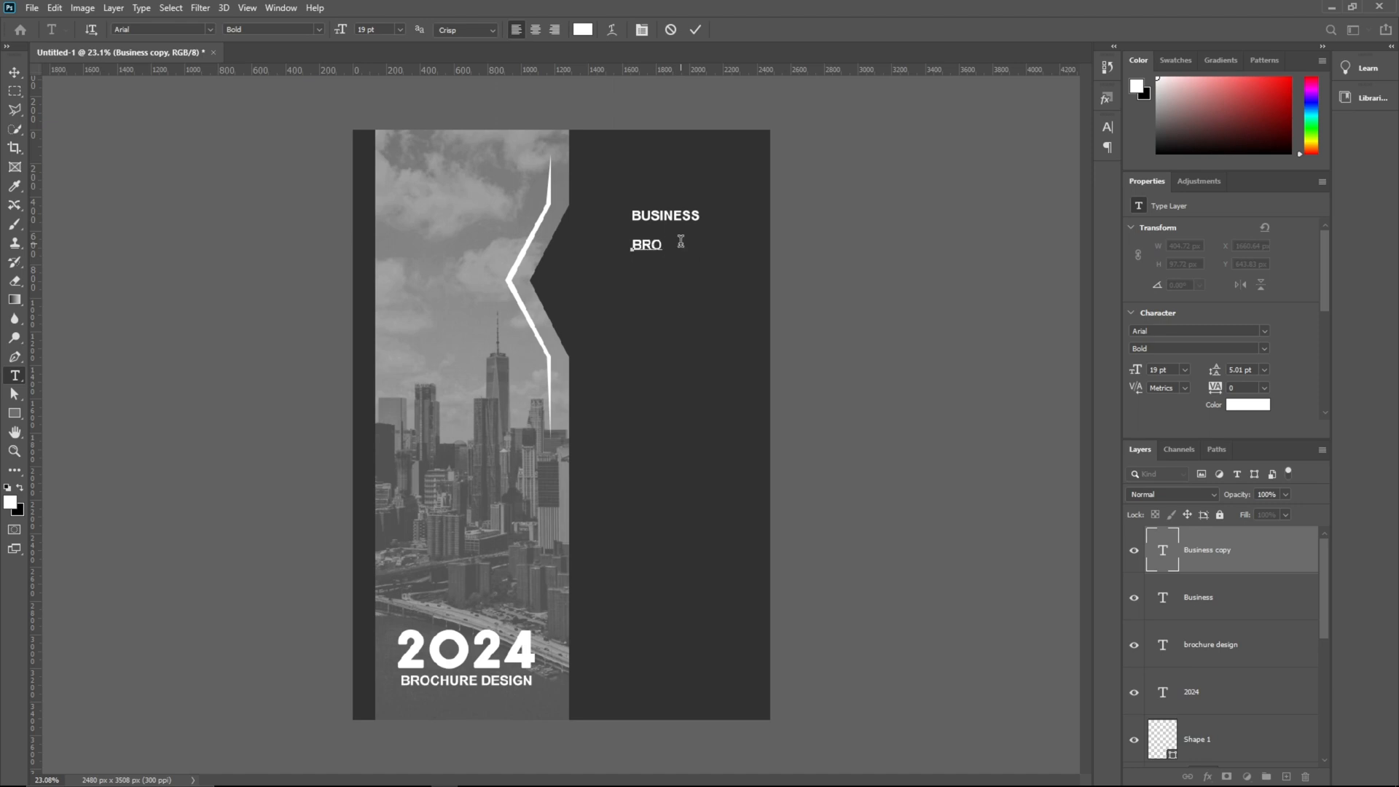
pyautogui.write('CHURE DESIGN')
# - Set the two-line BROCHURE DESIGN title's size to 50 pt and its leading to 42 pt
pyautogui.hotkey('ctrl', 'a')
pyautogui.scroll(11, 1235, 371)
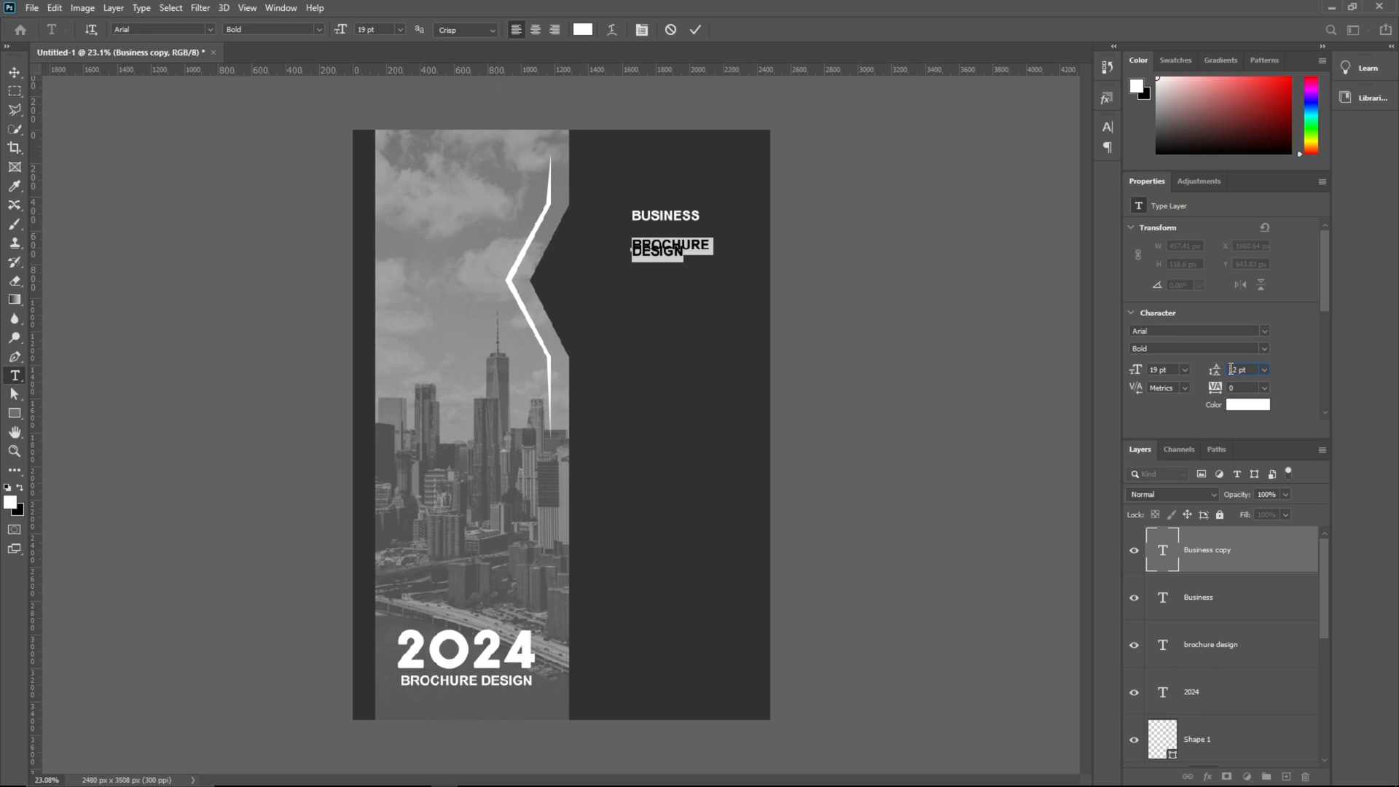
pyautogui.click(1157, 371)
pyautogui.scroll(20, 1157, 371)
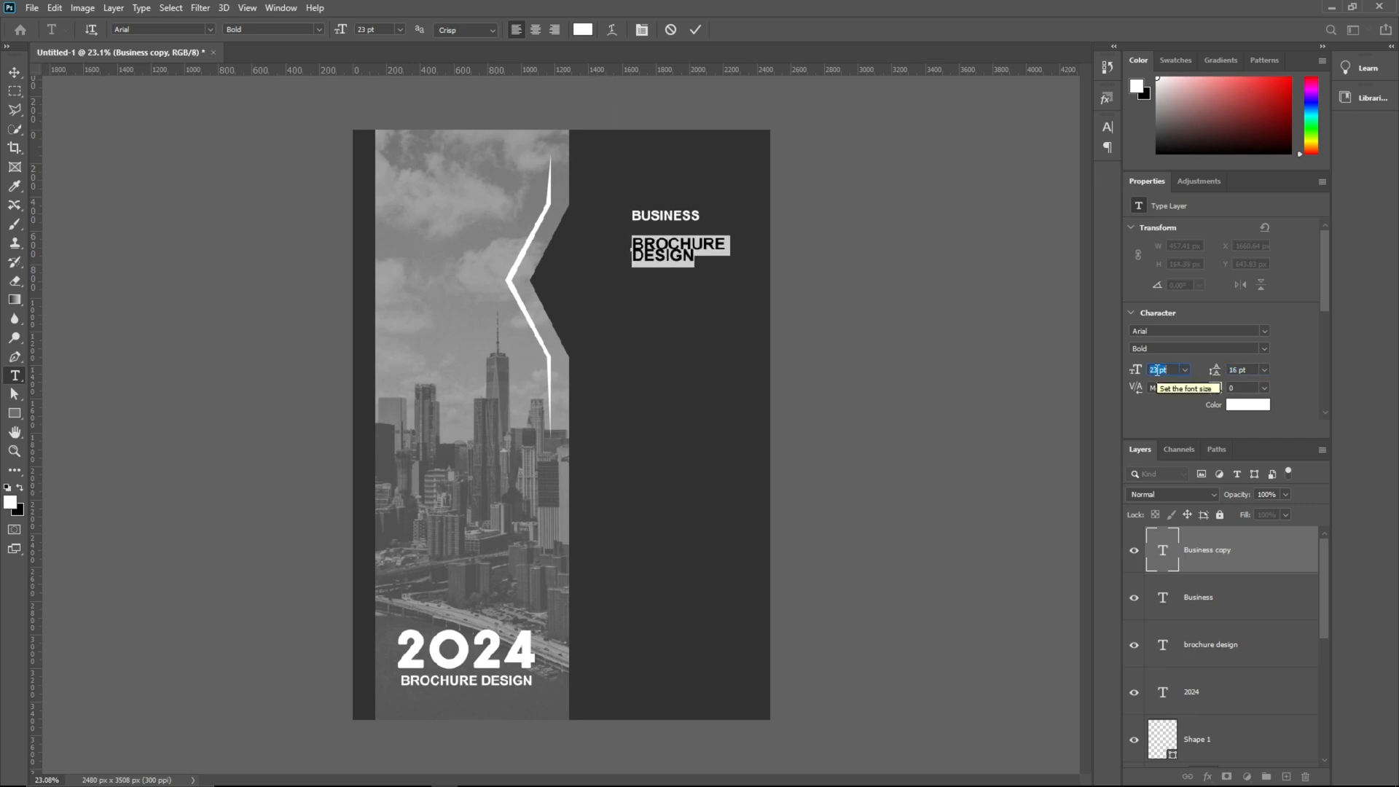
pyautogui.click(1236, 370)
pyautogui.scroll(16, 1235, 370)
pyautogui.scroll(-2, 1156, 369)
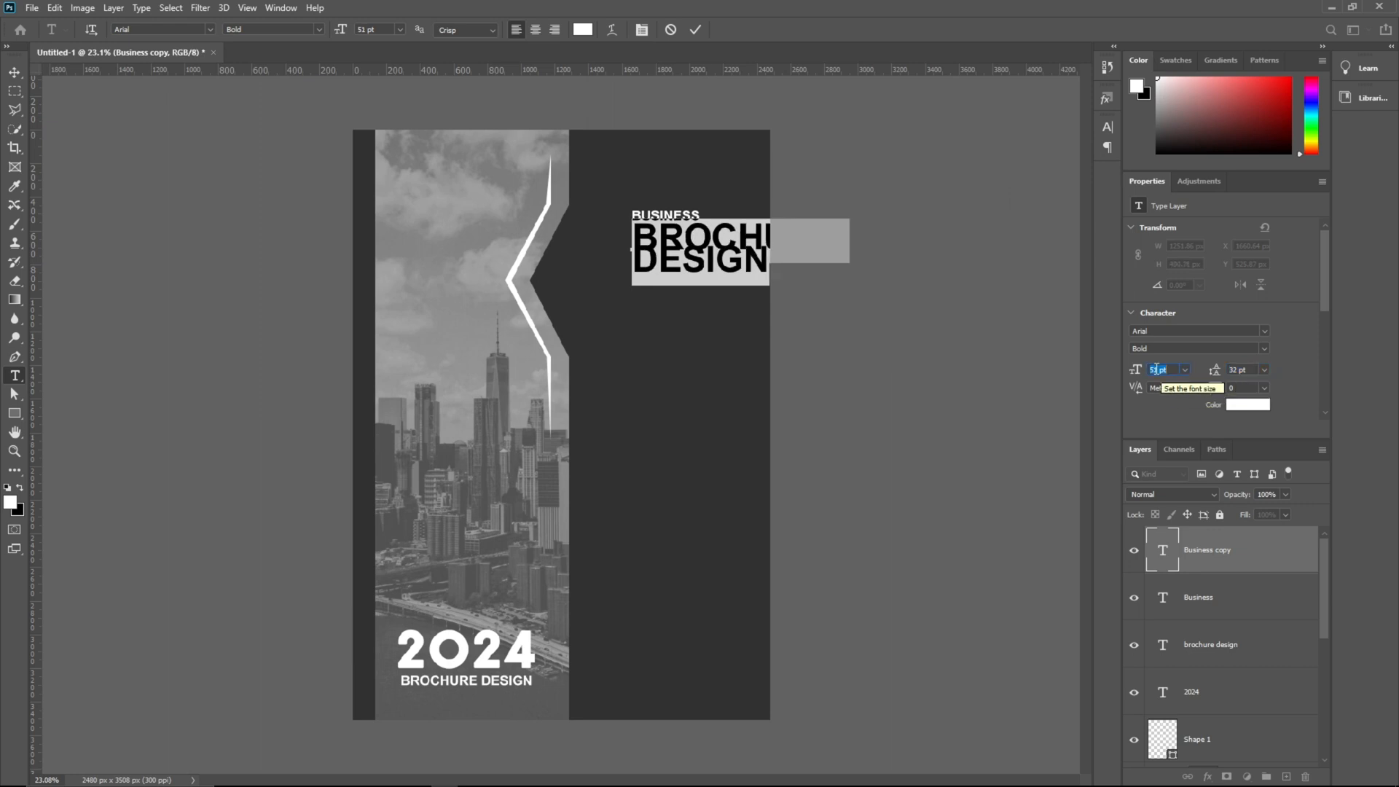
pyautogui.scroll(4, 1231, 371)
pyautogui.scroll(5, 1231, 372)
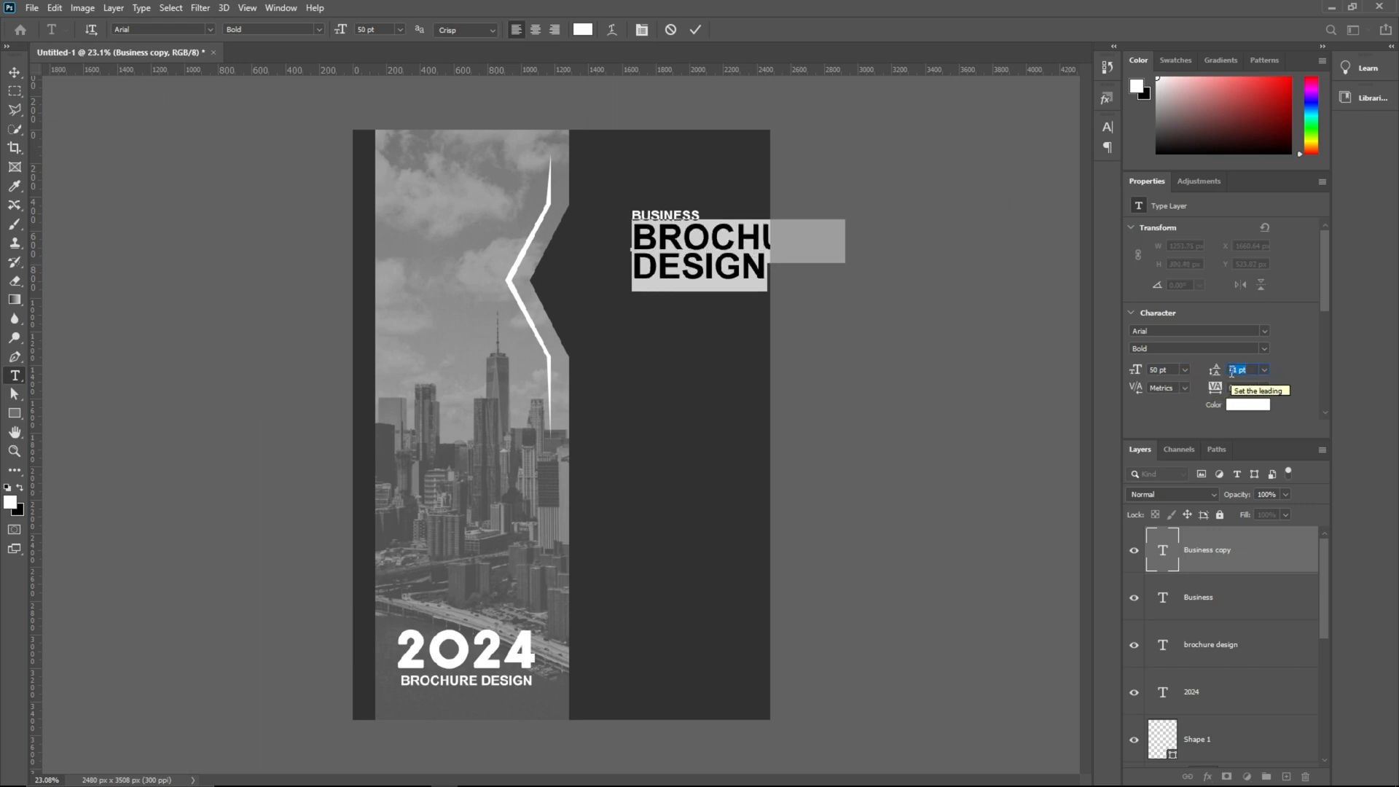
pyautogui.click(695, 29)
# - Move the two-line title and the BUSINESS line beside the photo's notch, left-aligned with BUSINESS directly above the title
pyautogui.press('v')
pyautogui.moveTo(713, 247); pyautogui.dragTo(640, 273)
pyautogui.moveTo(686, 217); pyautogui.dragTo(615, 242)
# - Set the two-line BROCHURE DESIGN title's size to 48 pt and lower its opacity to about 41%
pyautogui.click(675, 283)
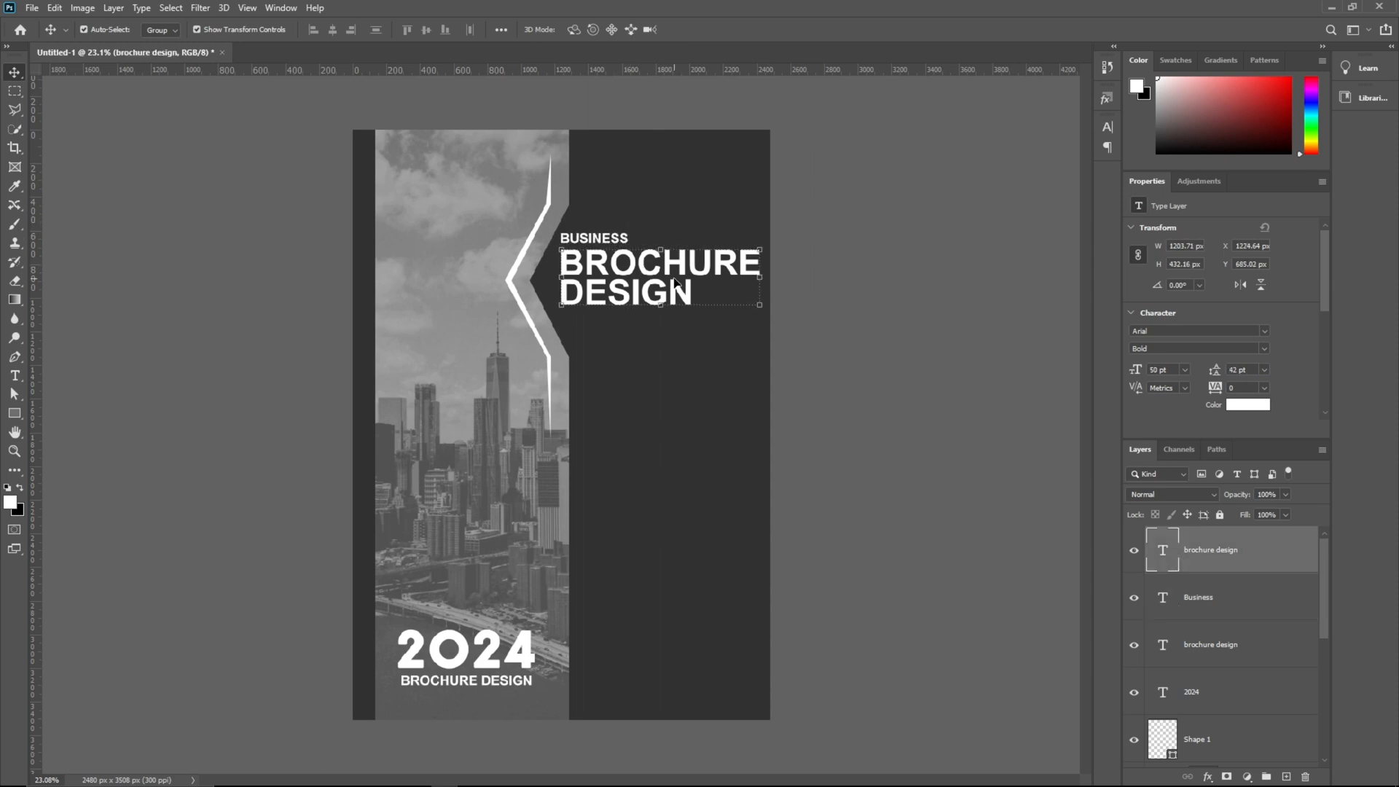
pyautogui.doubleClick(674, 282)
pyautogui.click(1158, 370)
pyautogui.scroll(-2, 1158, 370)
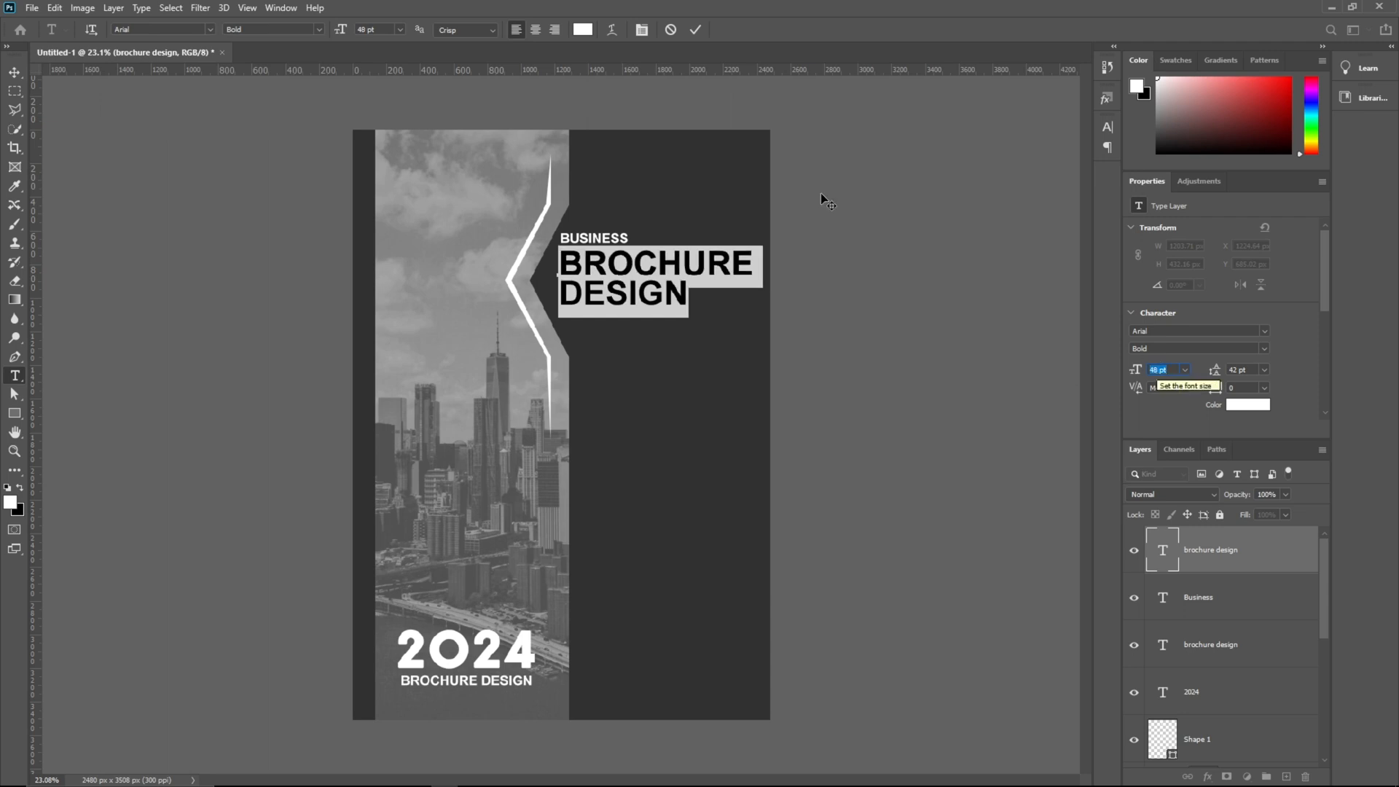
pyautogui.click(695, 29)
pyautogui.moveTo(1242, 498)
pyautogui.mouseDown()
pyautogui.moveTo(1188, 487)
pyautogui.moveTo(1236, 499)
pyautogui.mouseUp()
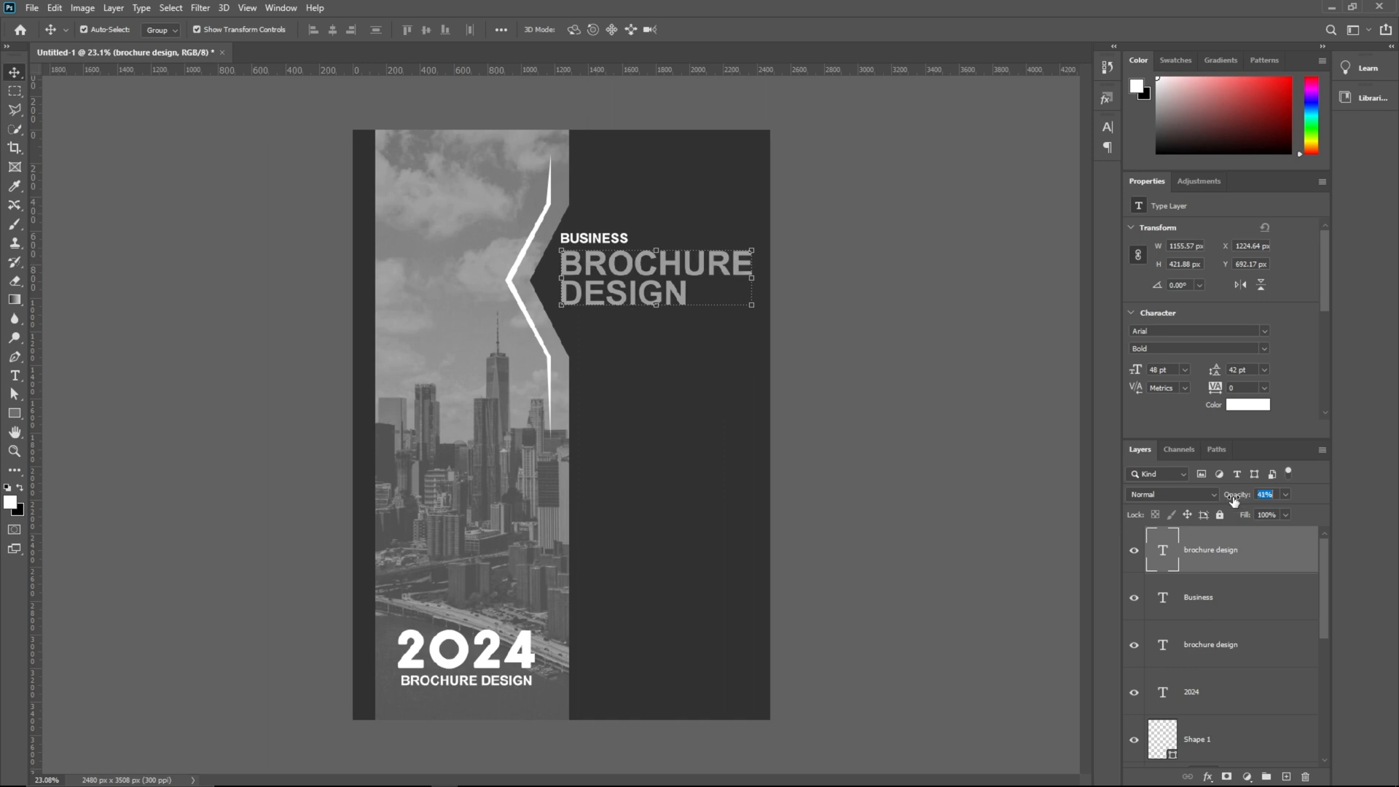
pyautogui.click(947, 436)
# - Create a placeholder paragraph text box in Arial Italic 6 pt across the lower part of the dark area
pyautogui.click(15, 375)
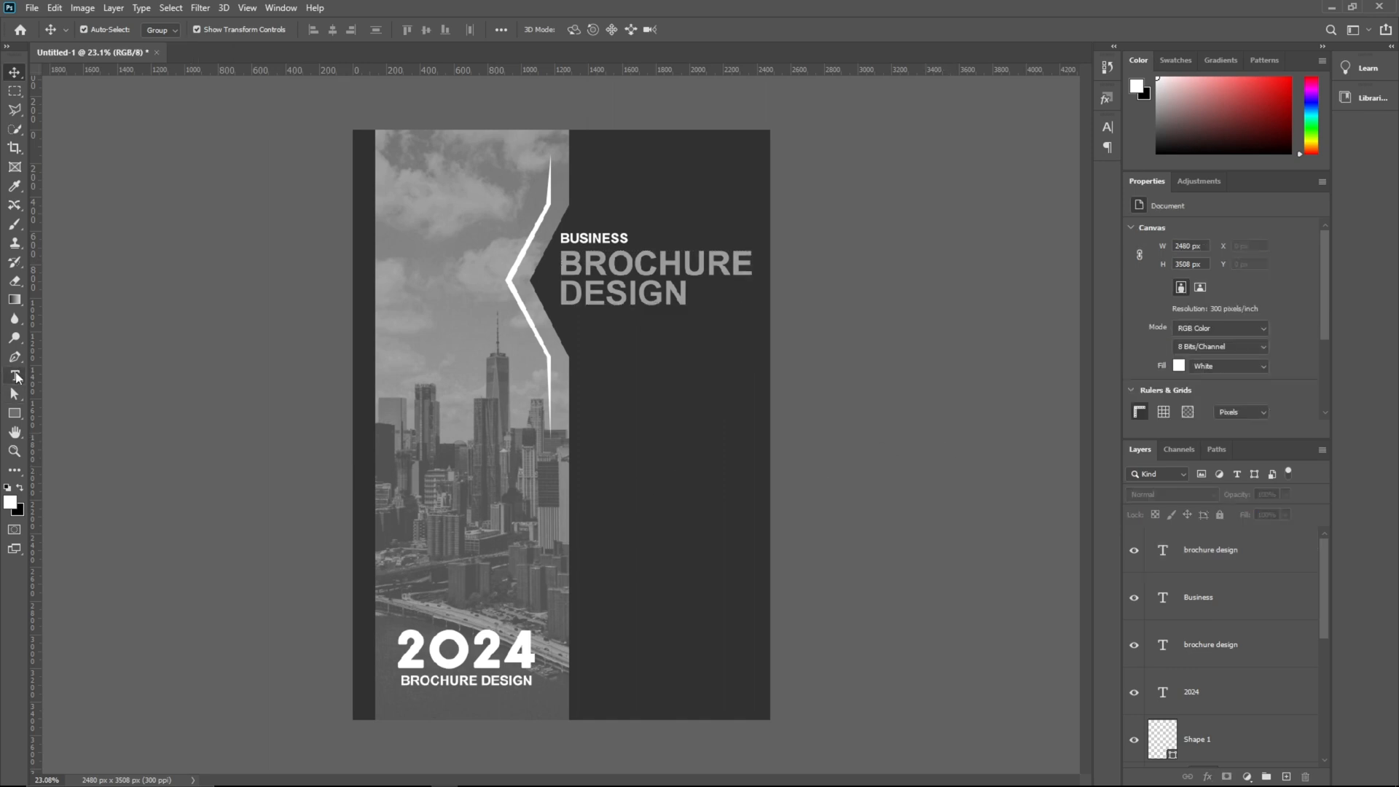
pyautogui.click(273, 30)
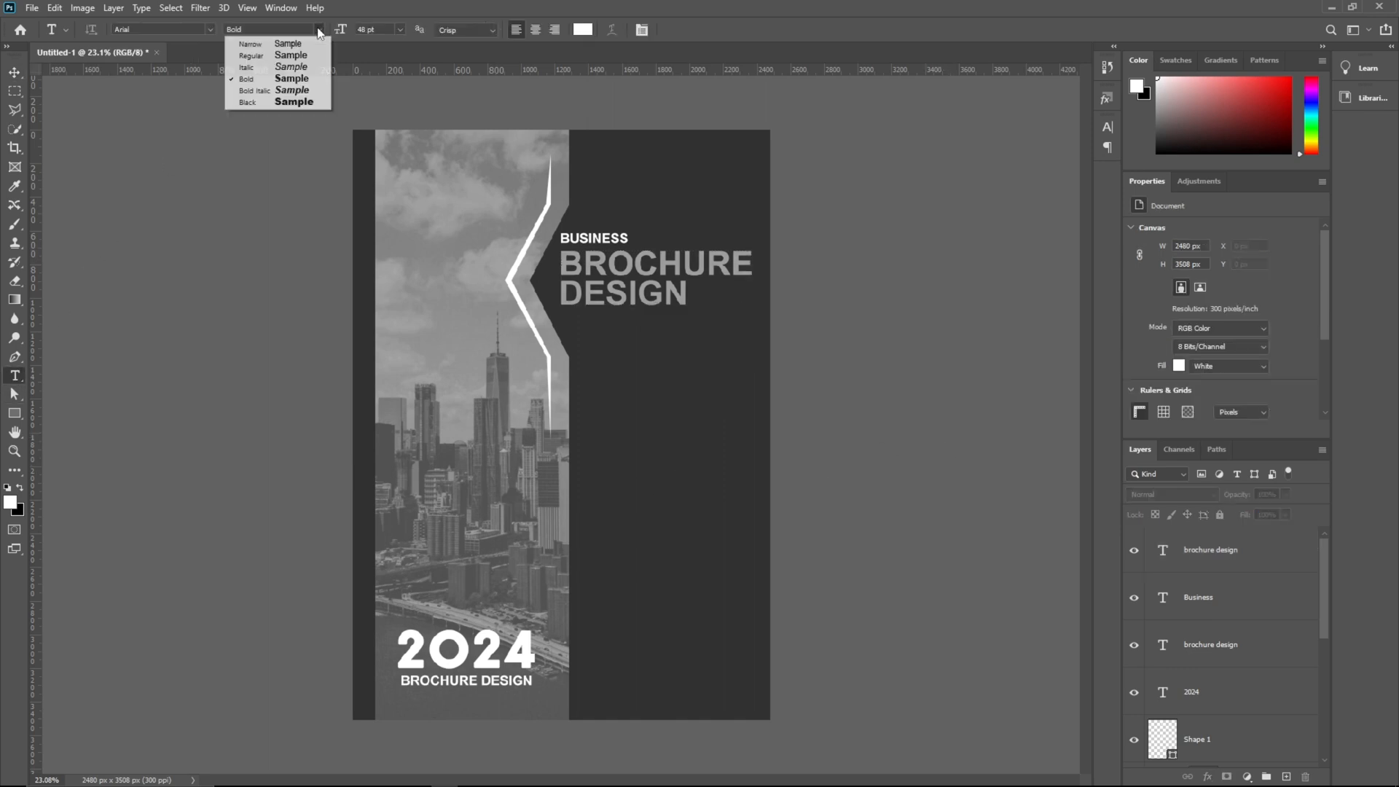
pyautogui.click(289, 65)
pyautogui.click(399, 29)
pyautogui.click(387, 47)
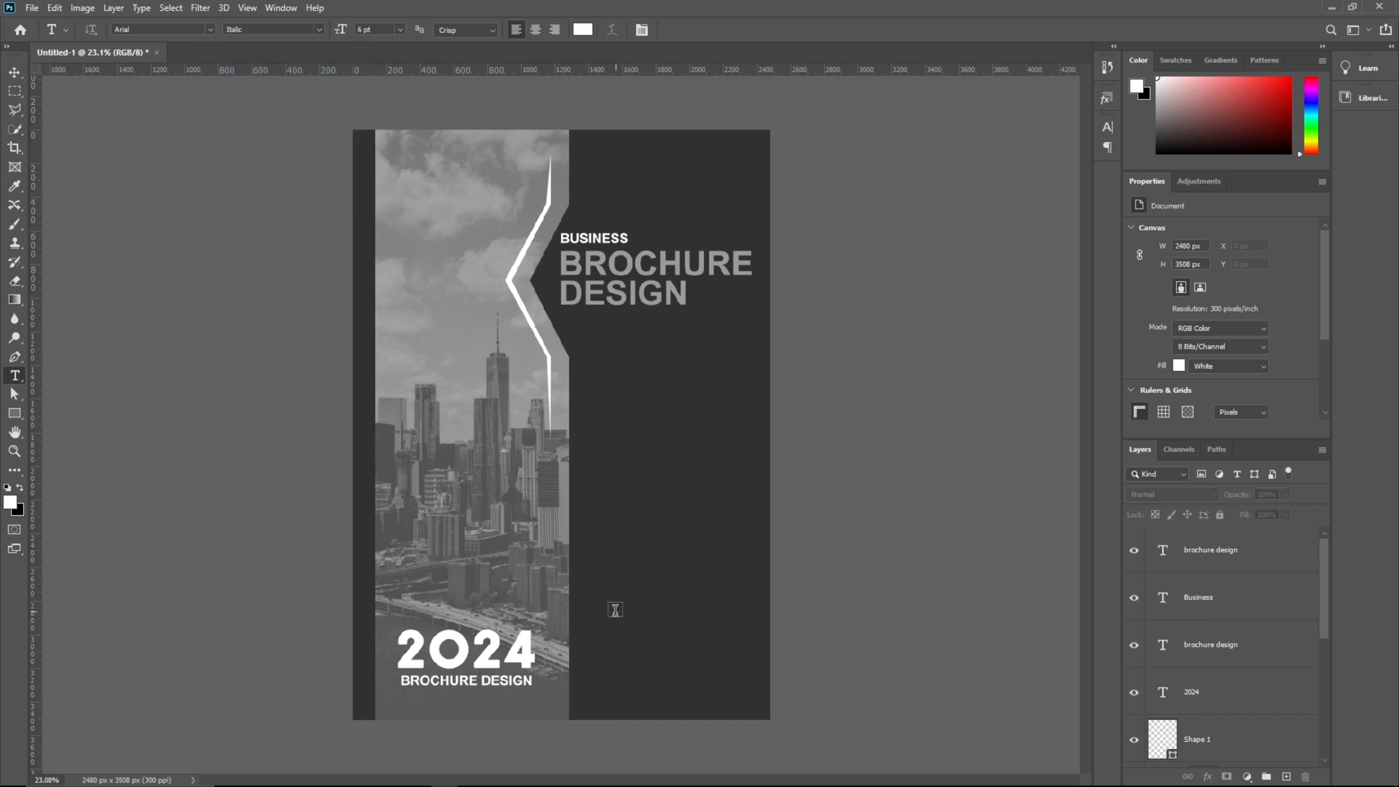
pyautogui.moveTo(588, 630); pyautogui.dragTo(751, 667)
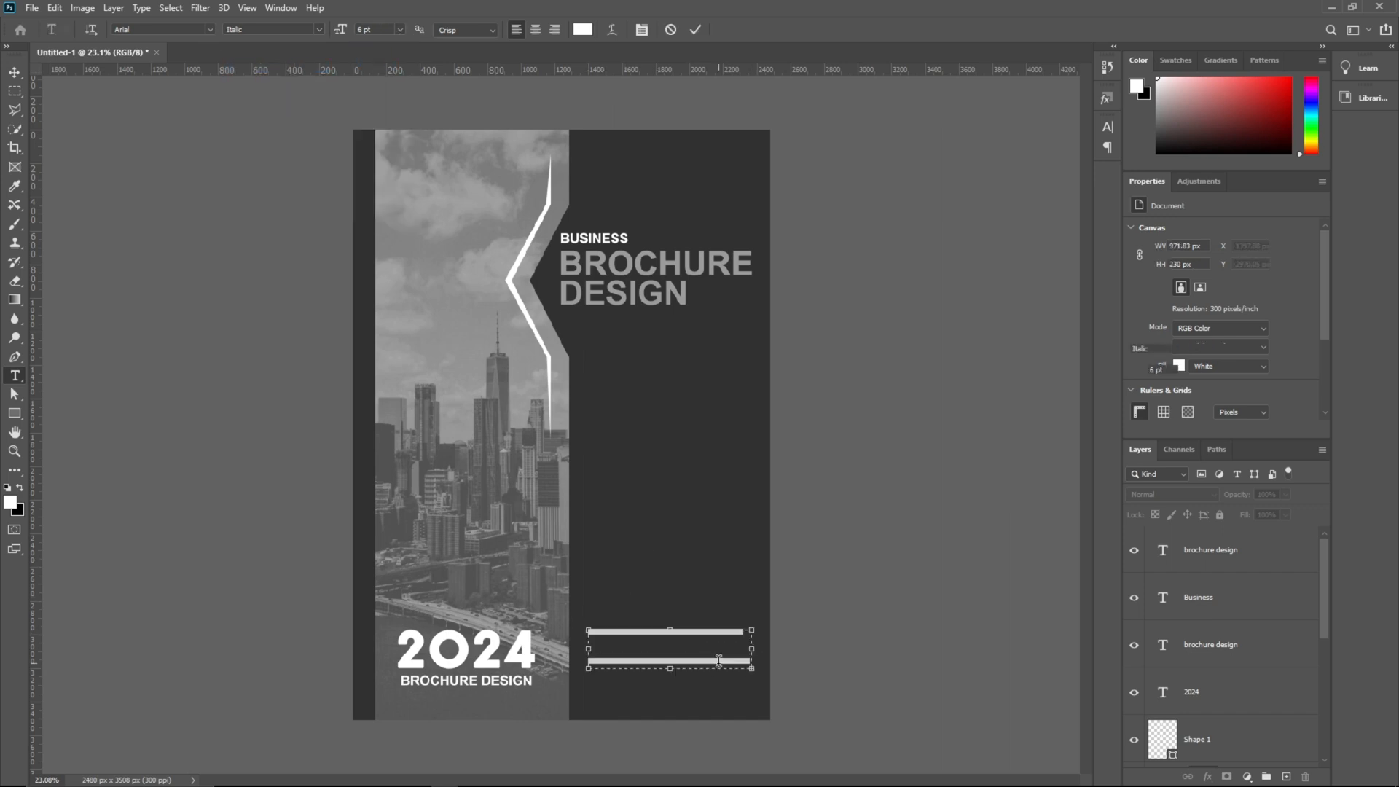
# - Set the placeholder paragraph's leading to 12 pt and size to 7 pt, and shift it slightly up
pyautogui.scroll(-20, 1235, 370)
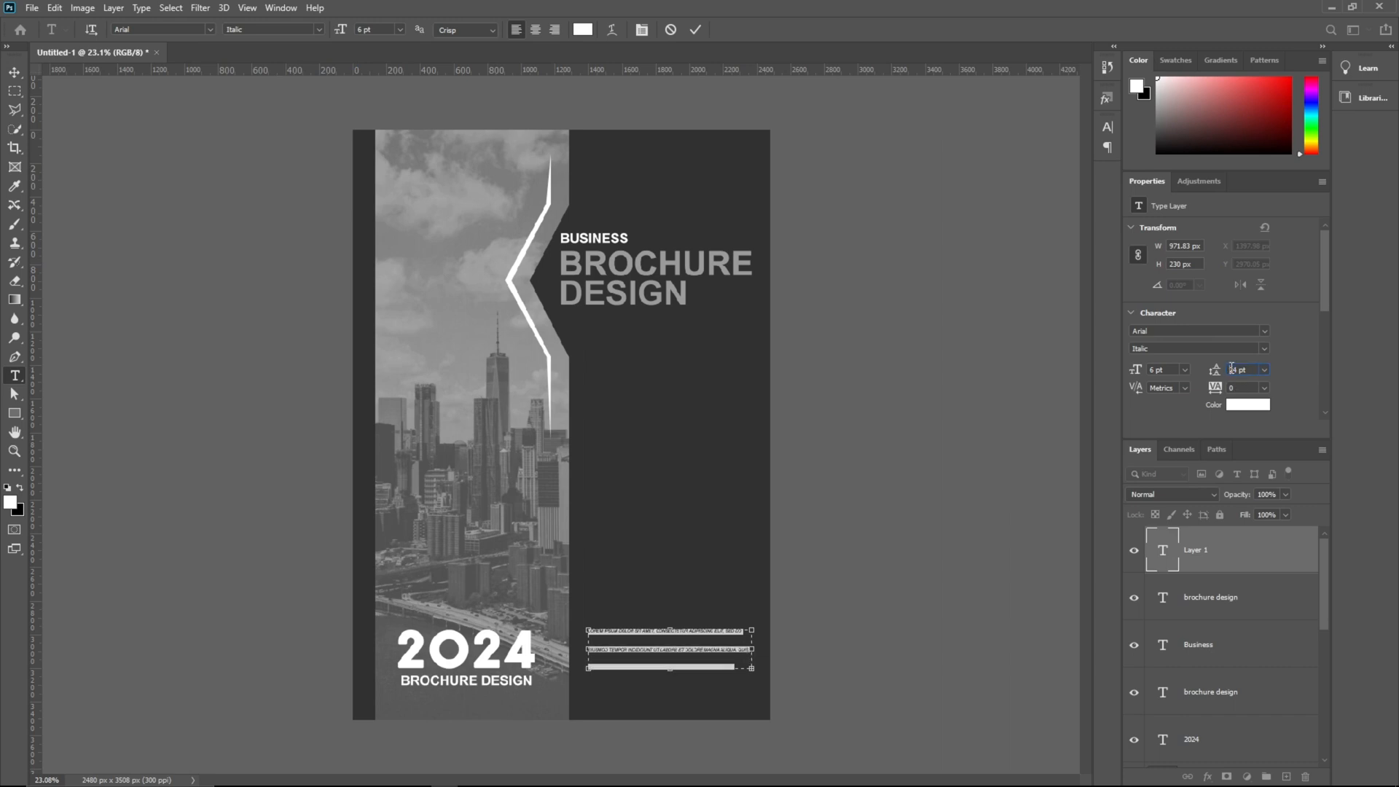
pyautogui.scroll(-1, 1230, 368)
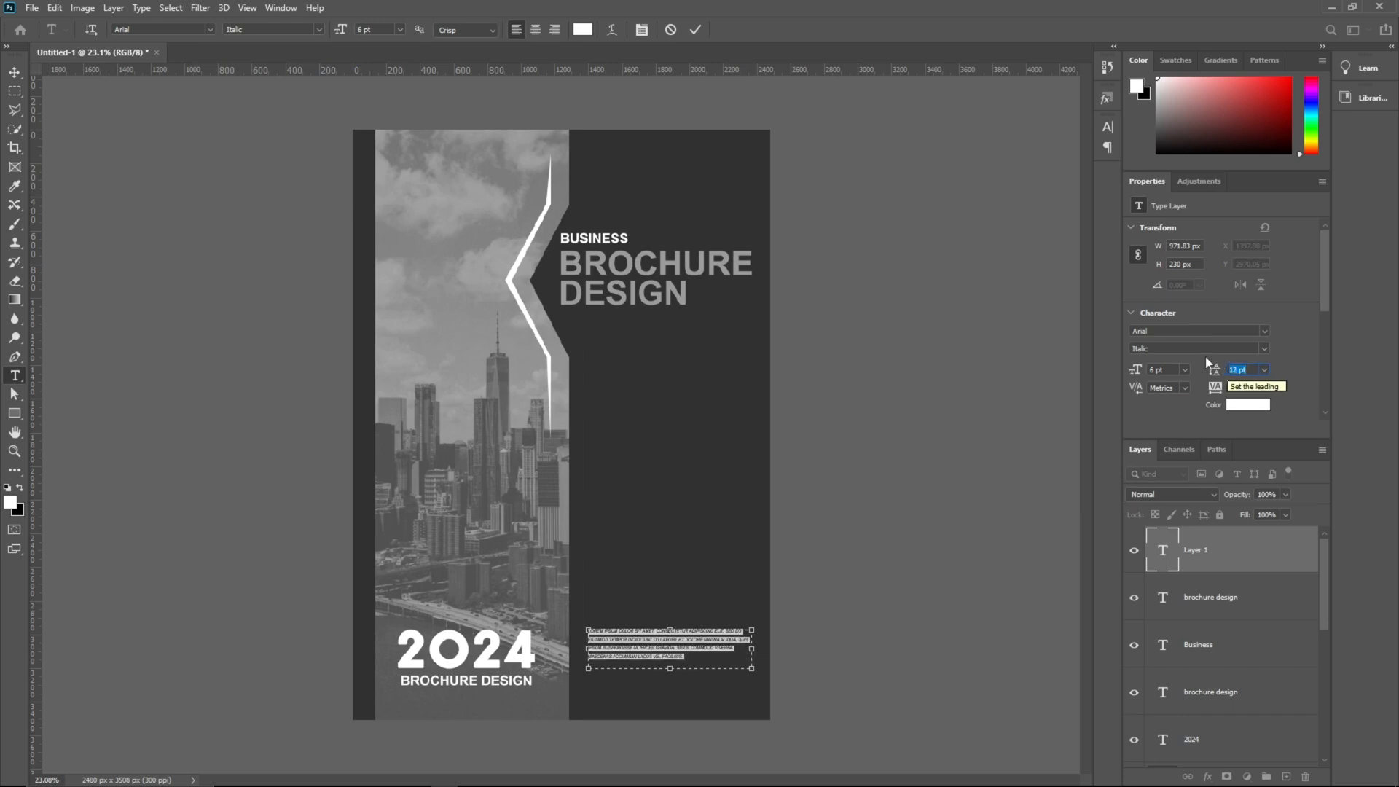
pyautogui.scroll(1, 1153, 370)
pyautogui.click(696, 29)
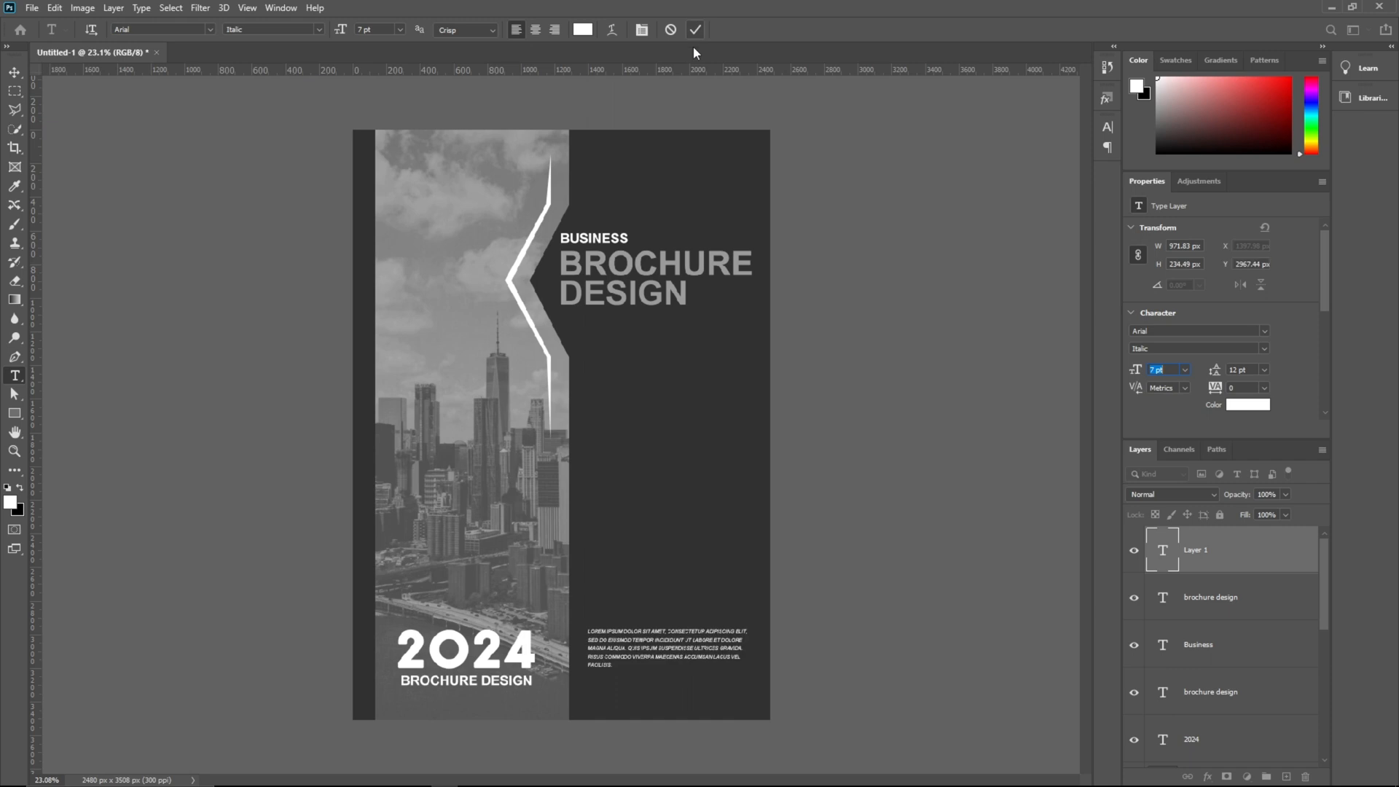
pyautogui.press('v')
pyautogui.moveTo(667, 632); pyautogui.dragTo(679, 639)
pyautogui.click(905, 640)
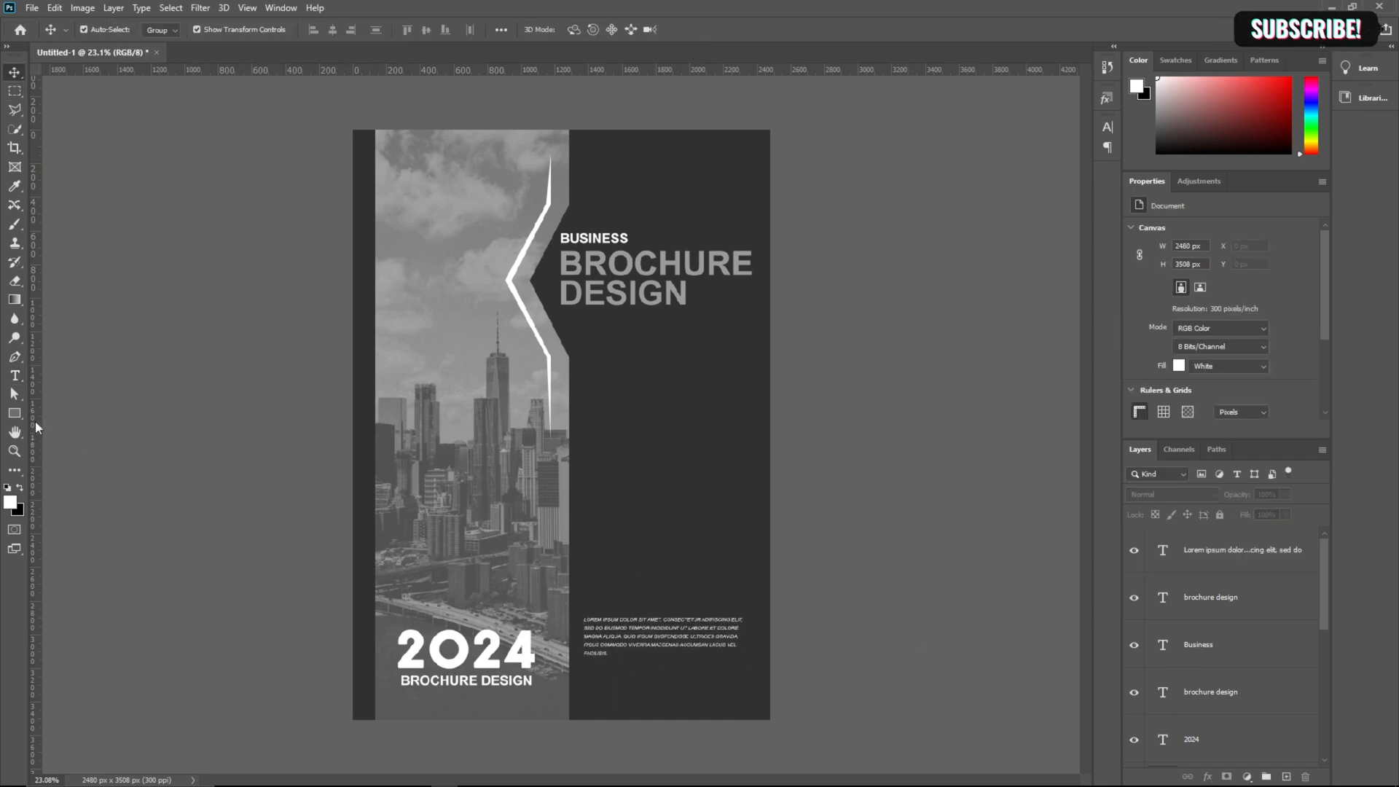
# - Draw a narrow white vertical rectangle below the start of the placeholder paragraph
pyautogui.press('u')
pyautogui.moveTo(581, 671)
pyautogui.mouseDown()
pyautogui.moveTo(586, 705)
pyautogui.moveTo(631, 685)
pyautogui.mouseUp()
pyautogui.click(15, 72)
# - Duplicate the BROCHURE DESIGN line under 2024 beside the white bar and replace its text with YOUR BRAND / LOGO HERE on two lines
pyautogui.click(463, 679)
pyautogui.hotkey('ctrl', 'z')
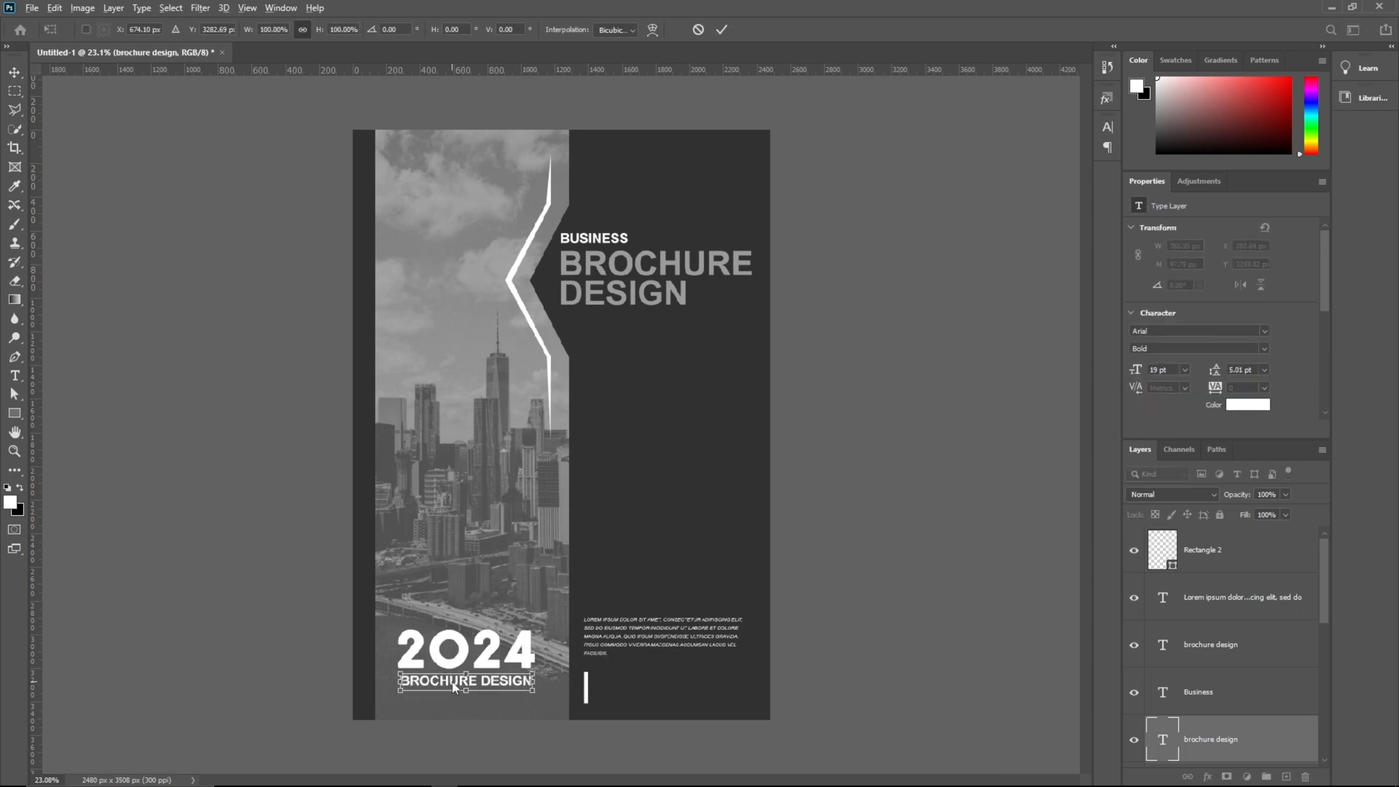
pyautogui.click(721, 29)
pyautogui.moveTo(455, 686); pyautogui.dragTo(644, 681)
pyautogui.doubleClick(644, 678)
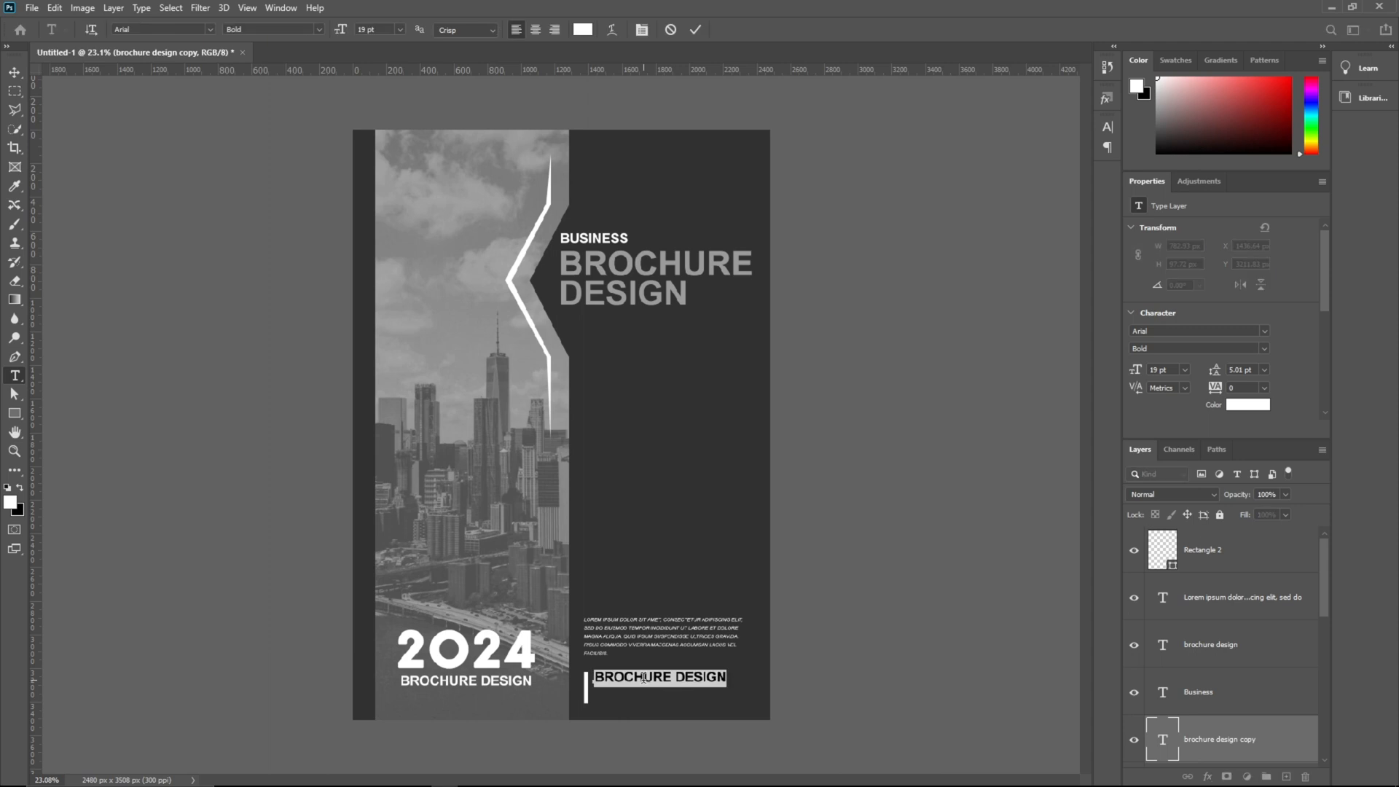
pyautogui.write('TYPO')
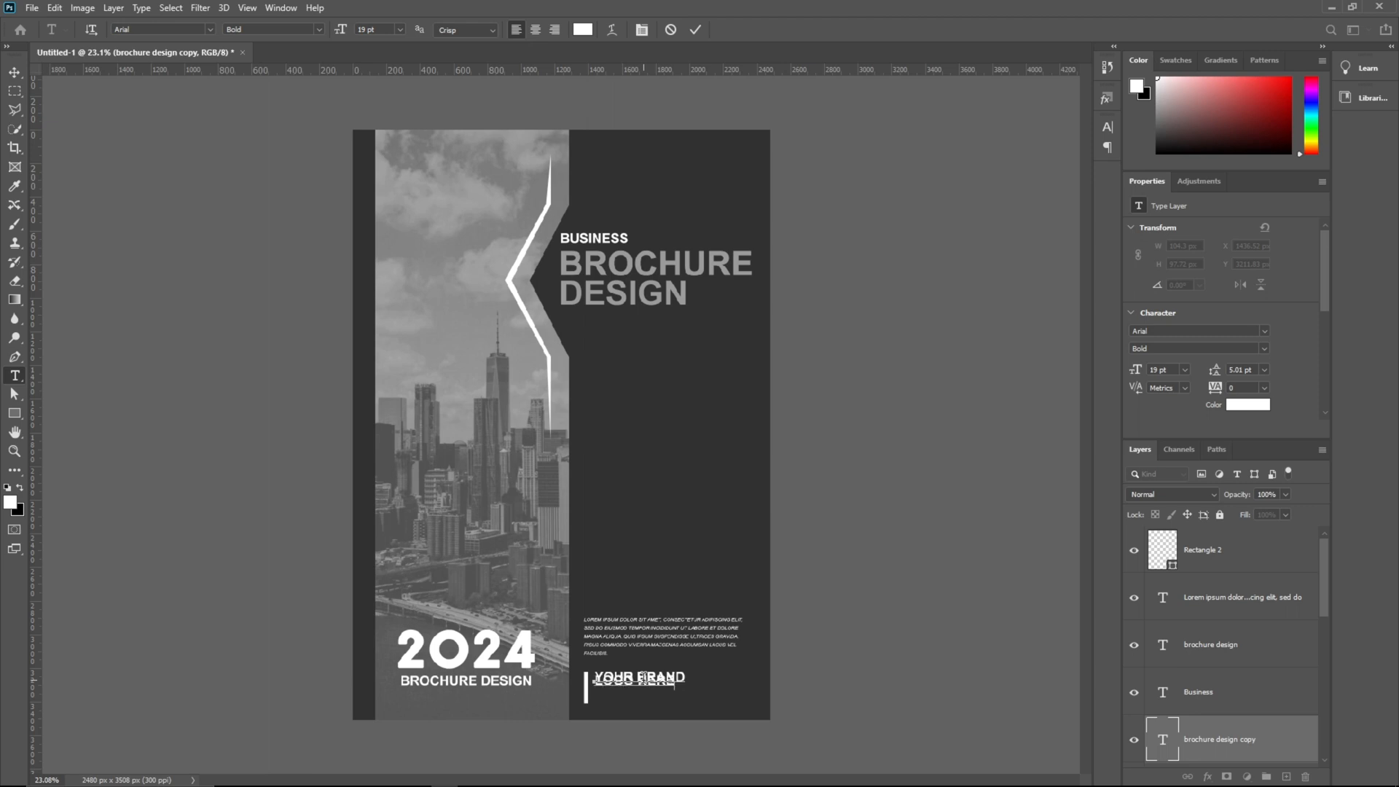
# - Set the leading of the YOUR BRAND / LOGO HERE text to 22 pt
pyautogui.hotkey('ctrl', 'a')
pyautogui.scroll(17, 1234, 372)
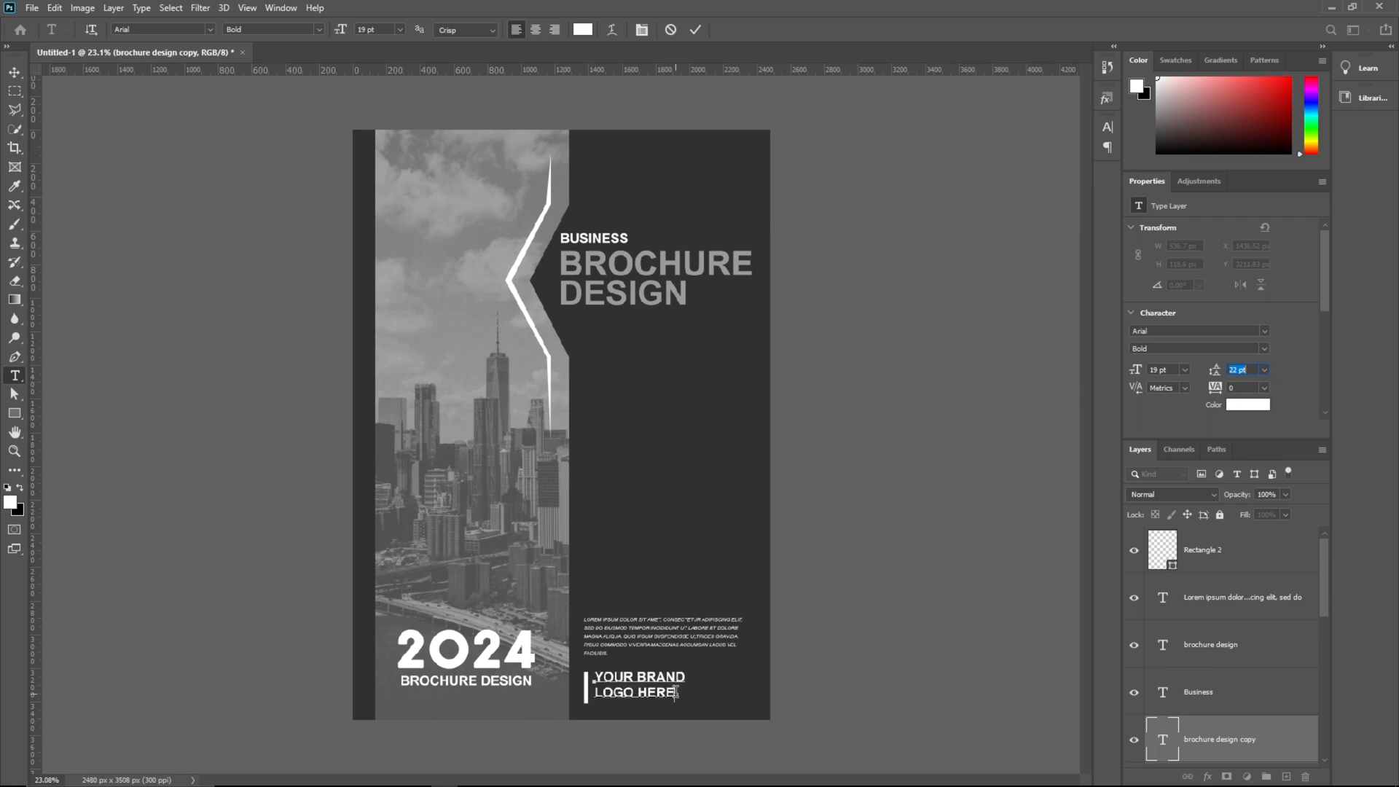
pyautogui.click(1247, 405)
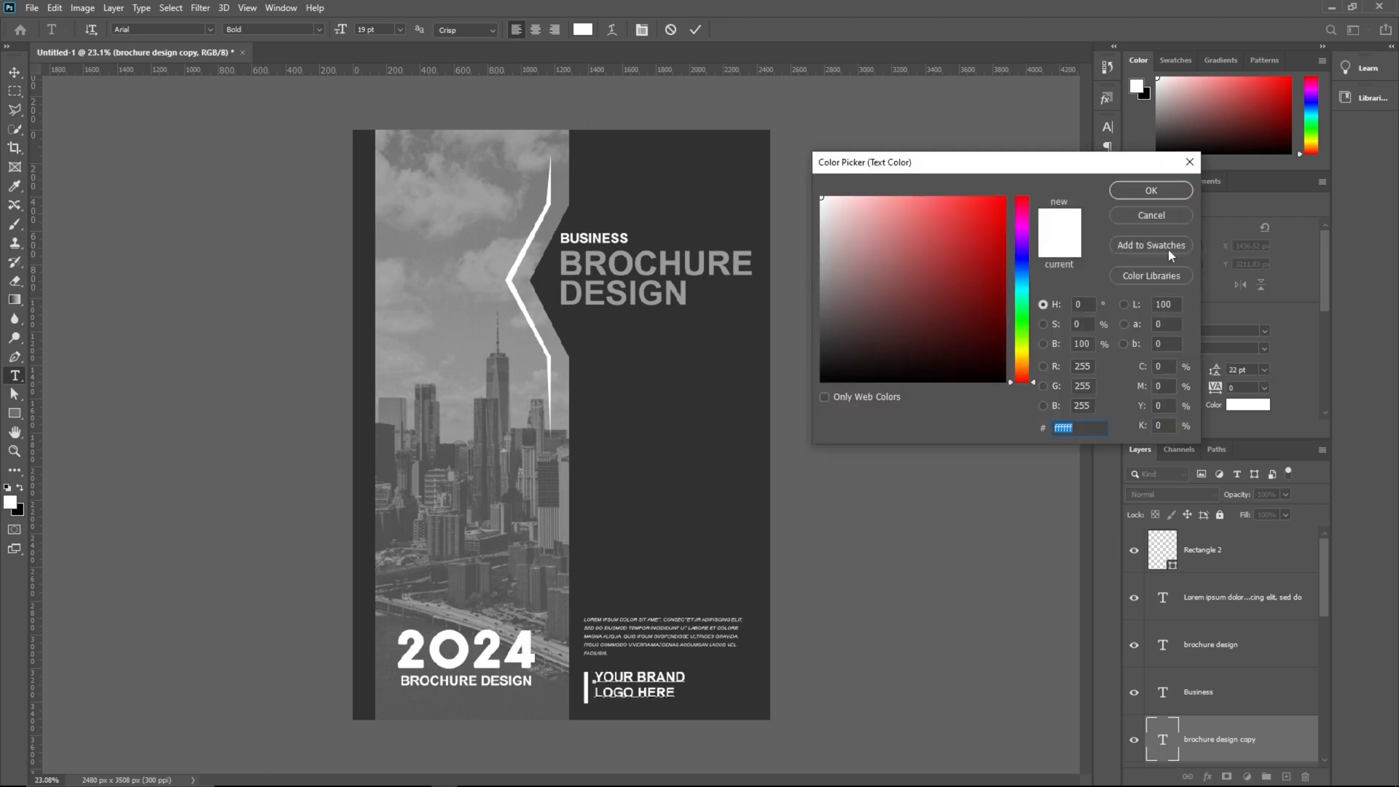
pyautogui.click(1152, 215)
pyautogui.hotkey('ctrl', 'Return')
pyautogui.press('v')
pyautogui.moveTo(1243, 496); pyautogui.dragTo(1220, 499)
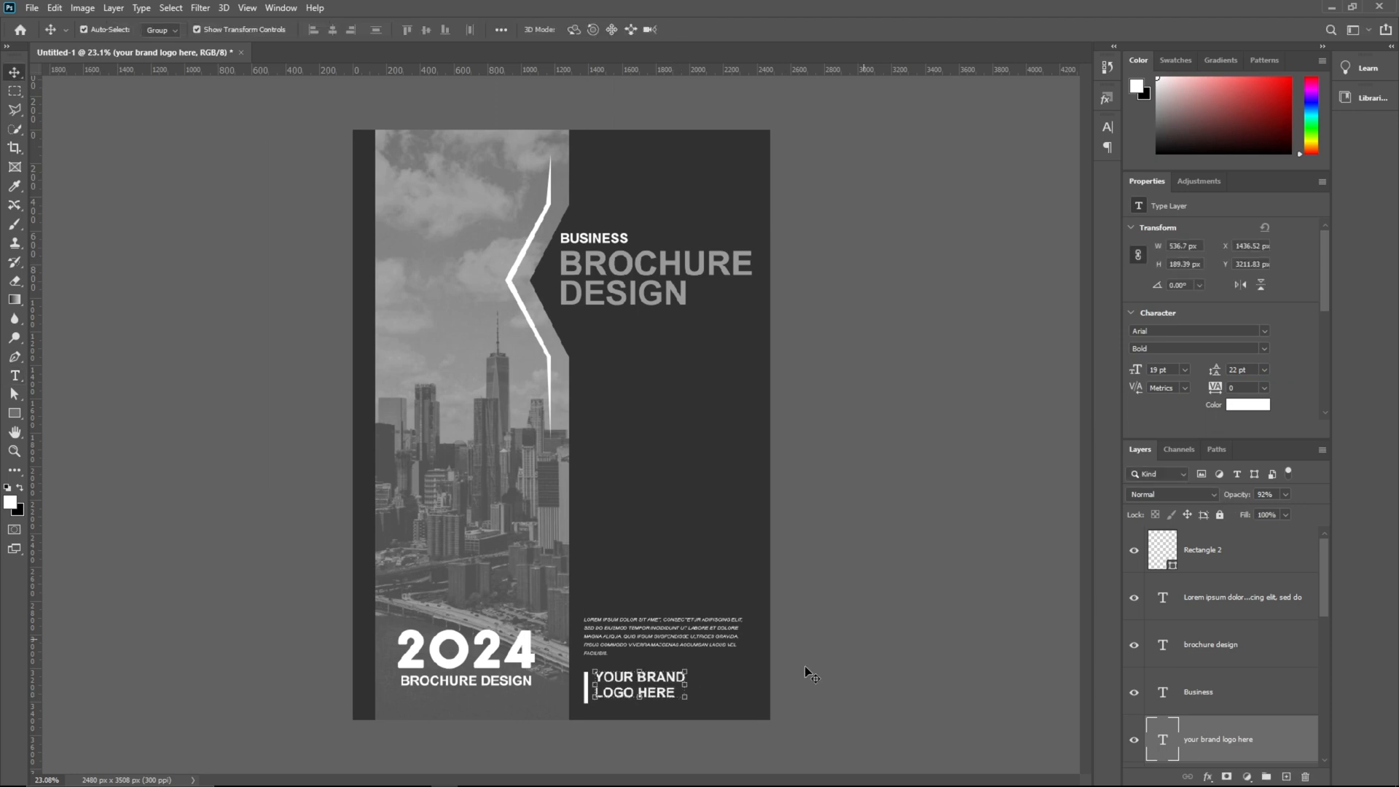
pyautogui.moveTo(1240, 496); pyautogui.dragTo(1330, 495)
# - Recolor LOGO HERE with the grey sampled from the BROCHURE DESIGN title and center the brand text beside the white bar
pyautogui.doubleClick(657, 694)
pyautogui.moveTo(675, 694); pyautogui.dragTo(594, 695)
pyautogui.click(1261, 408)
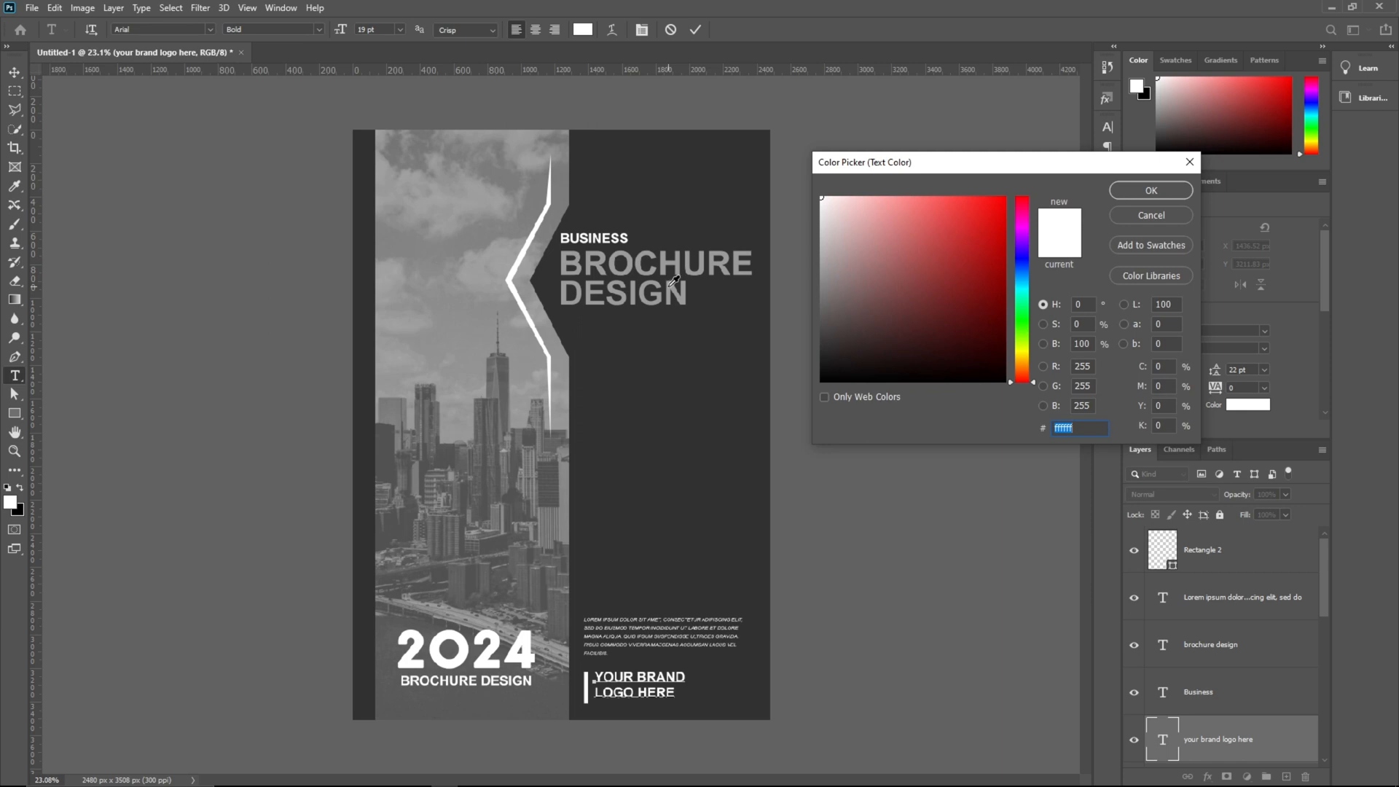
pyautogui.click(1151, 191)
pyautogui.moveTo(645, 682); pyautogui.dragTo(644, 683)
# - Lower the white chevron's opacity to about 45% and shift it closer to the photo's notched edge
pyautogui.click(520, 299)
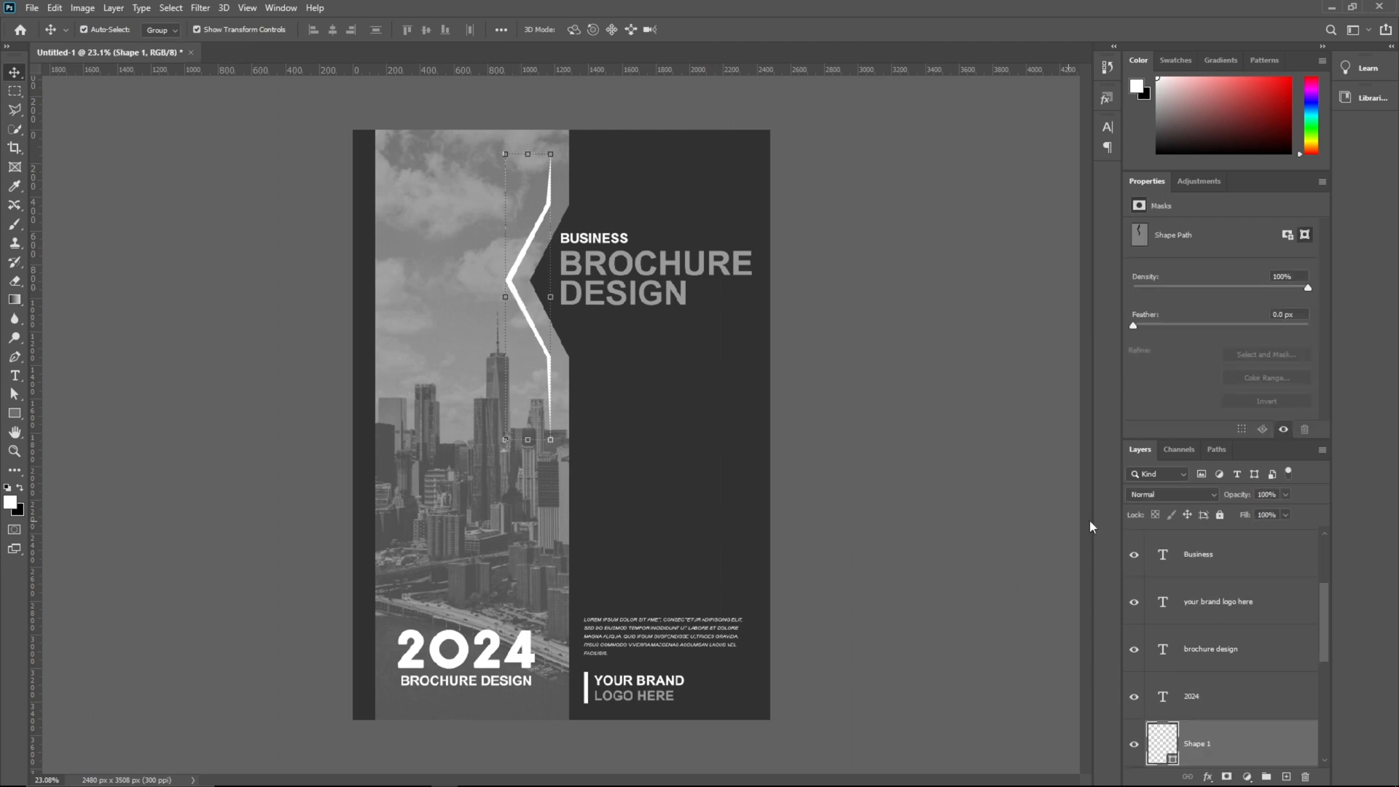
pyautogui.moveTo(1236, 494); pyautogui.dragTo(1200, 495)
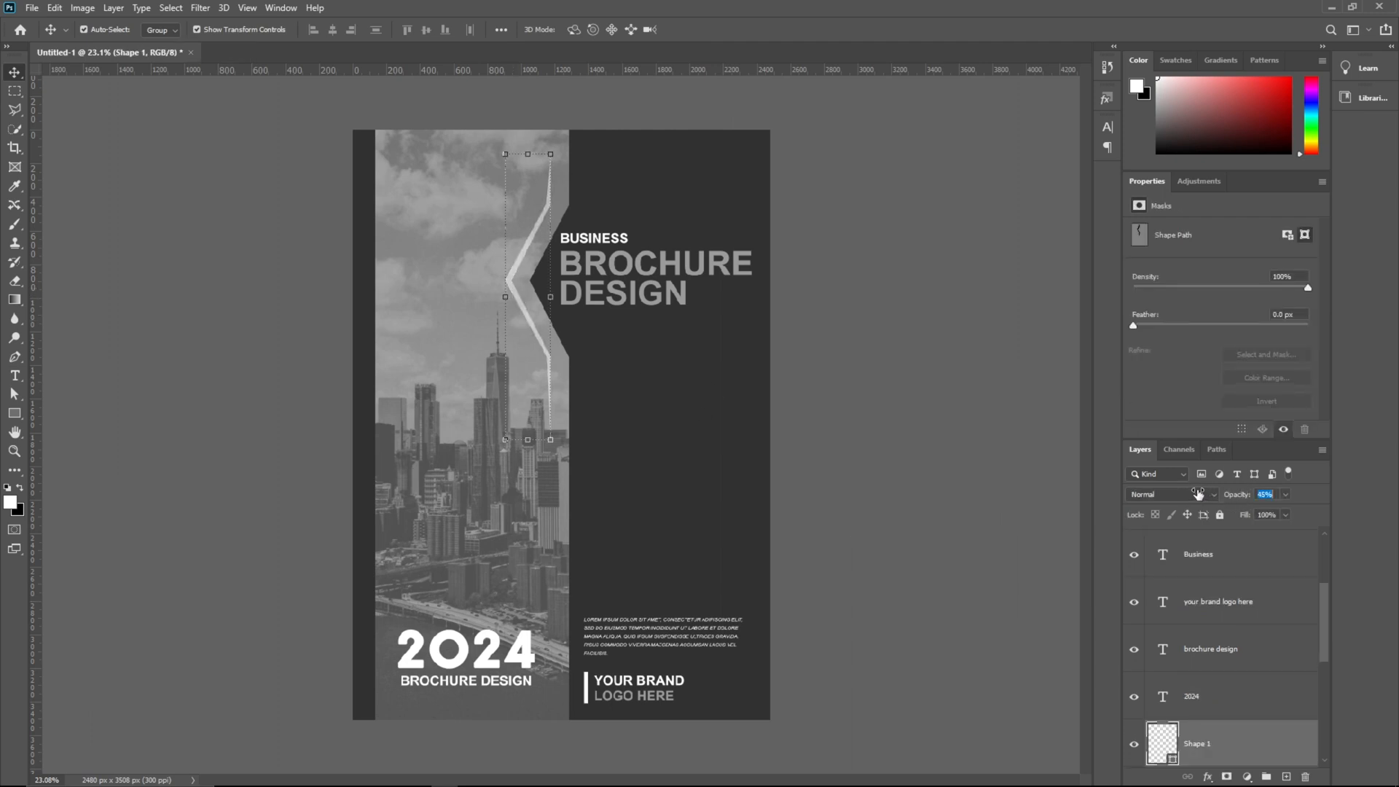
pyautogui.click(907, 372)
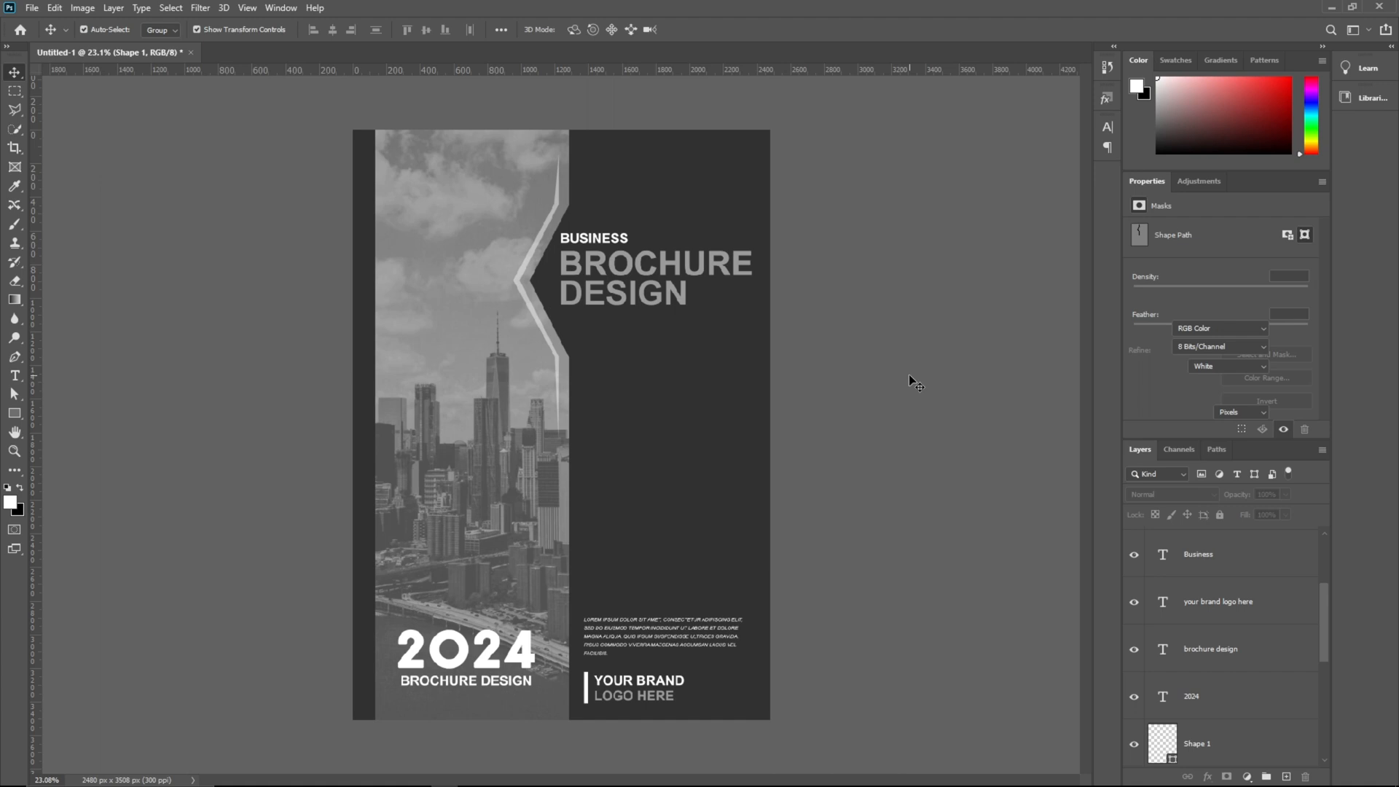
# - Add an inside stroke in white (ffffff) to the notched rectangle layer that clips the city photo
pyautogui.scroll(1, 895, 389)
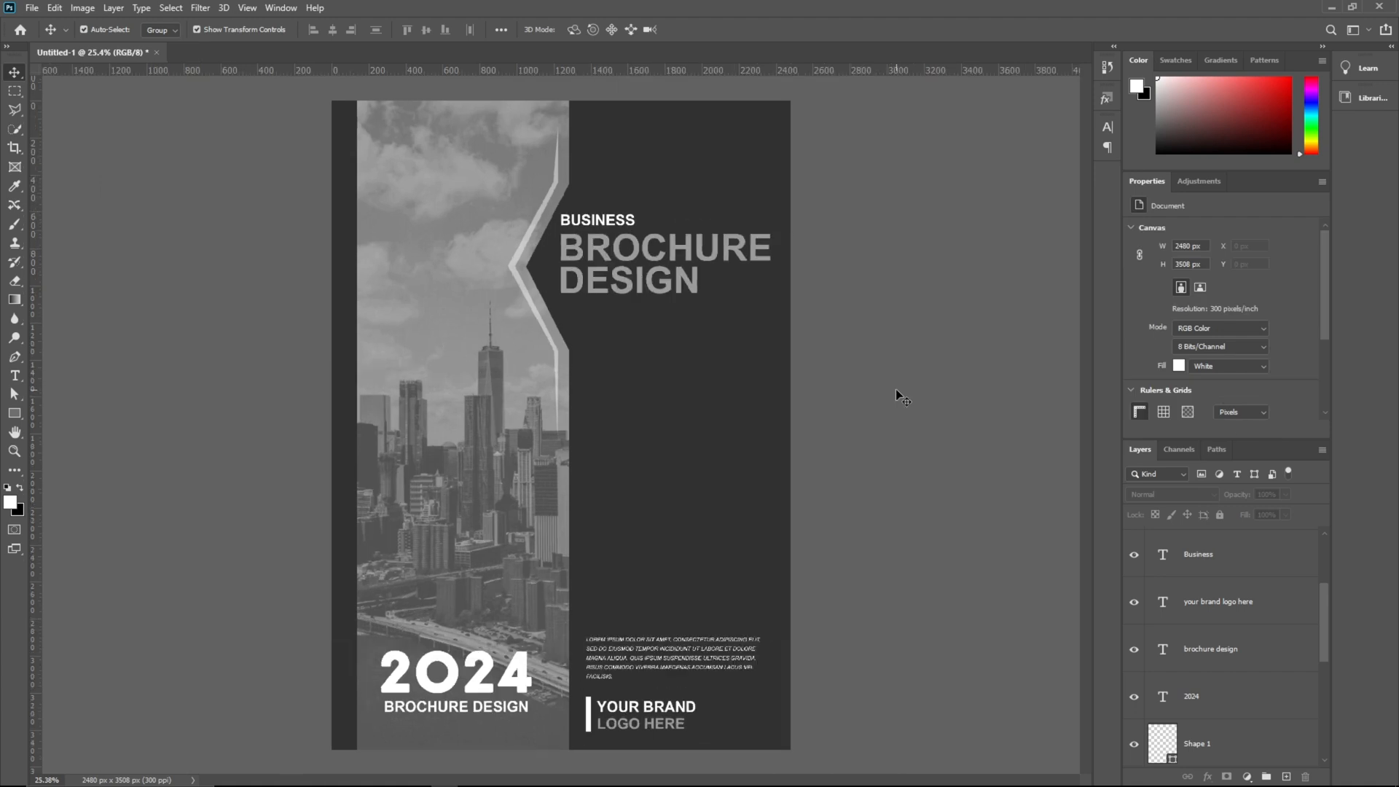
pyautogui.click(571, 468)
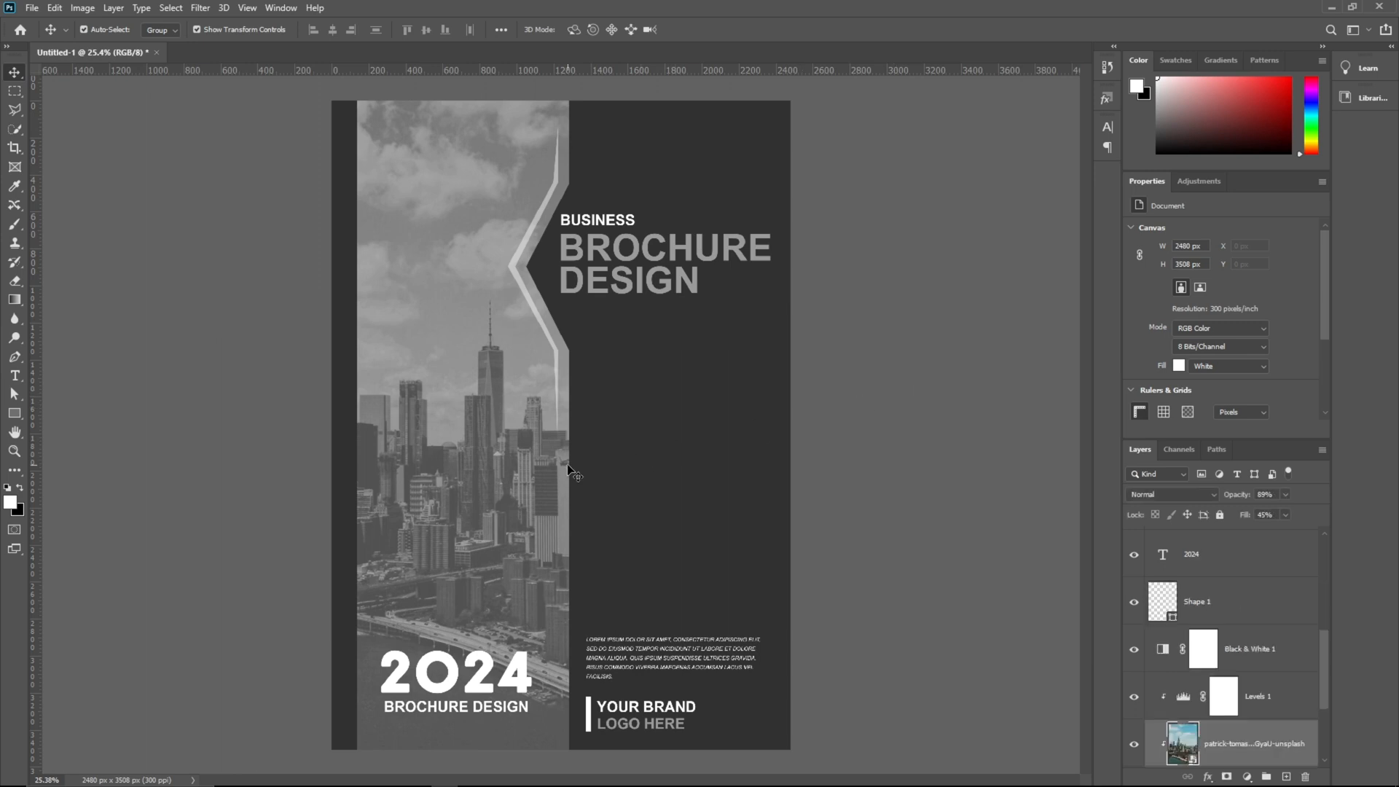
pyautogui.scroll(-3, 1236, 685)
pyautogui.doubleClick(1276, 652)
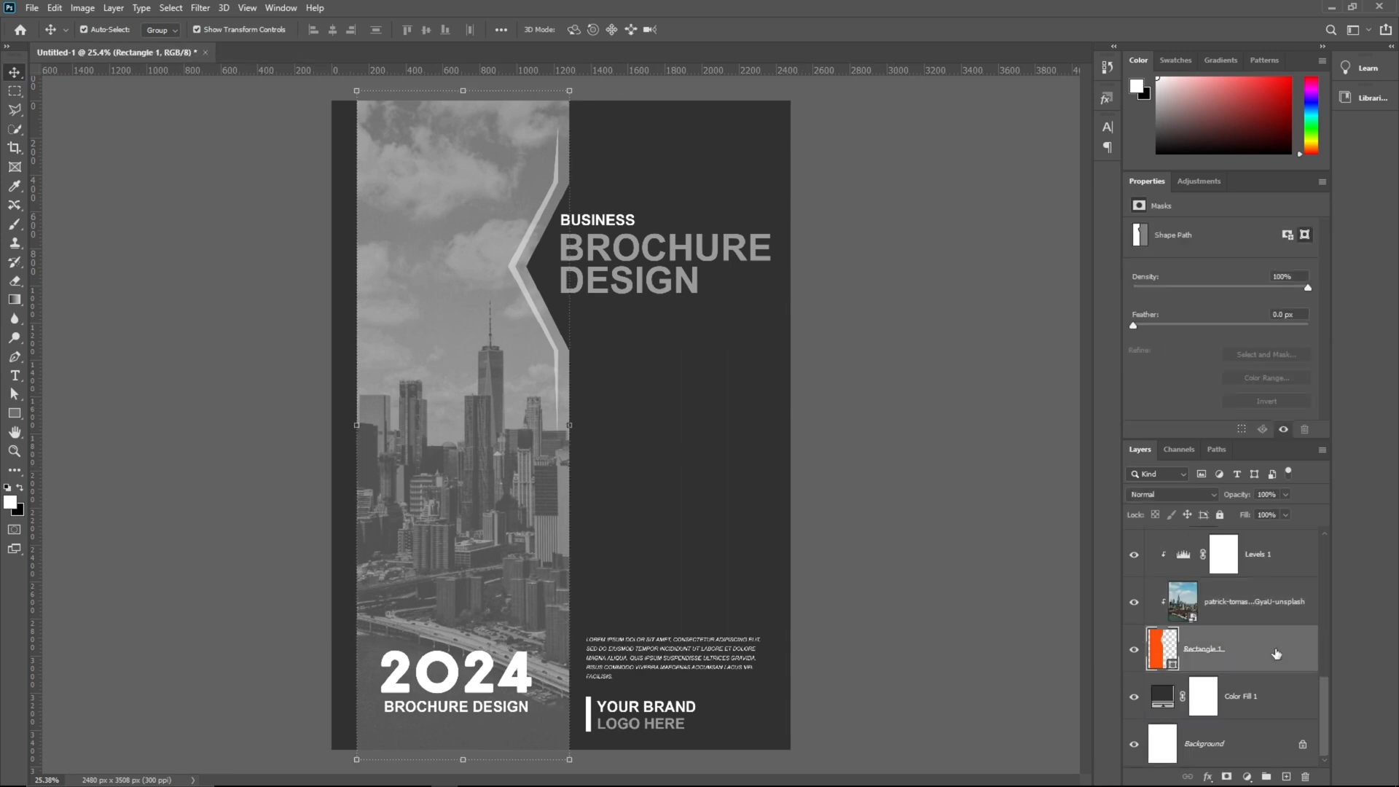
pyautogui.click(695, 248)
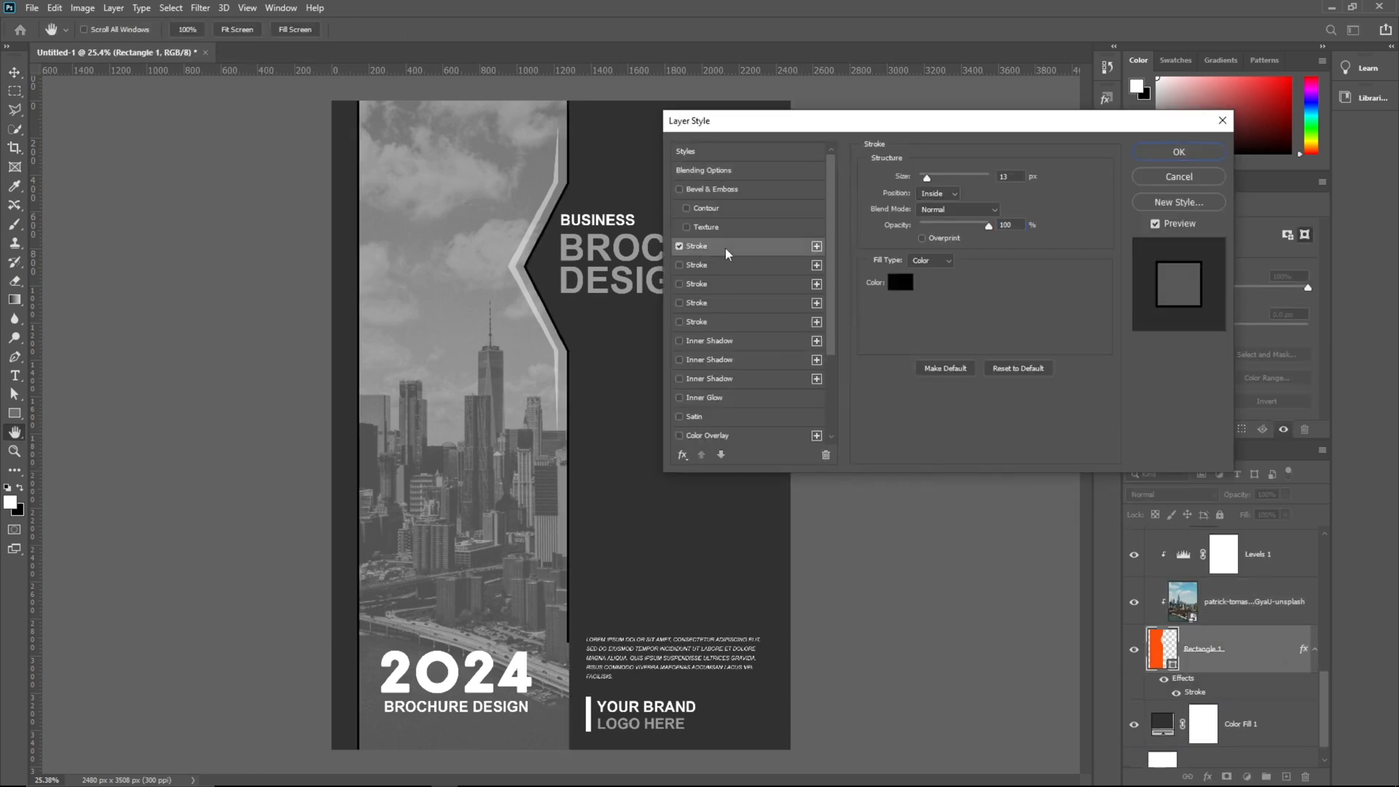
pyautogui.click(890, 282)
pyautogui.write('ffffff')
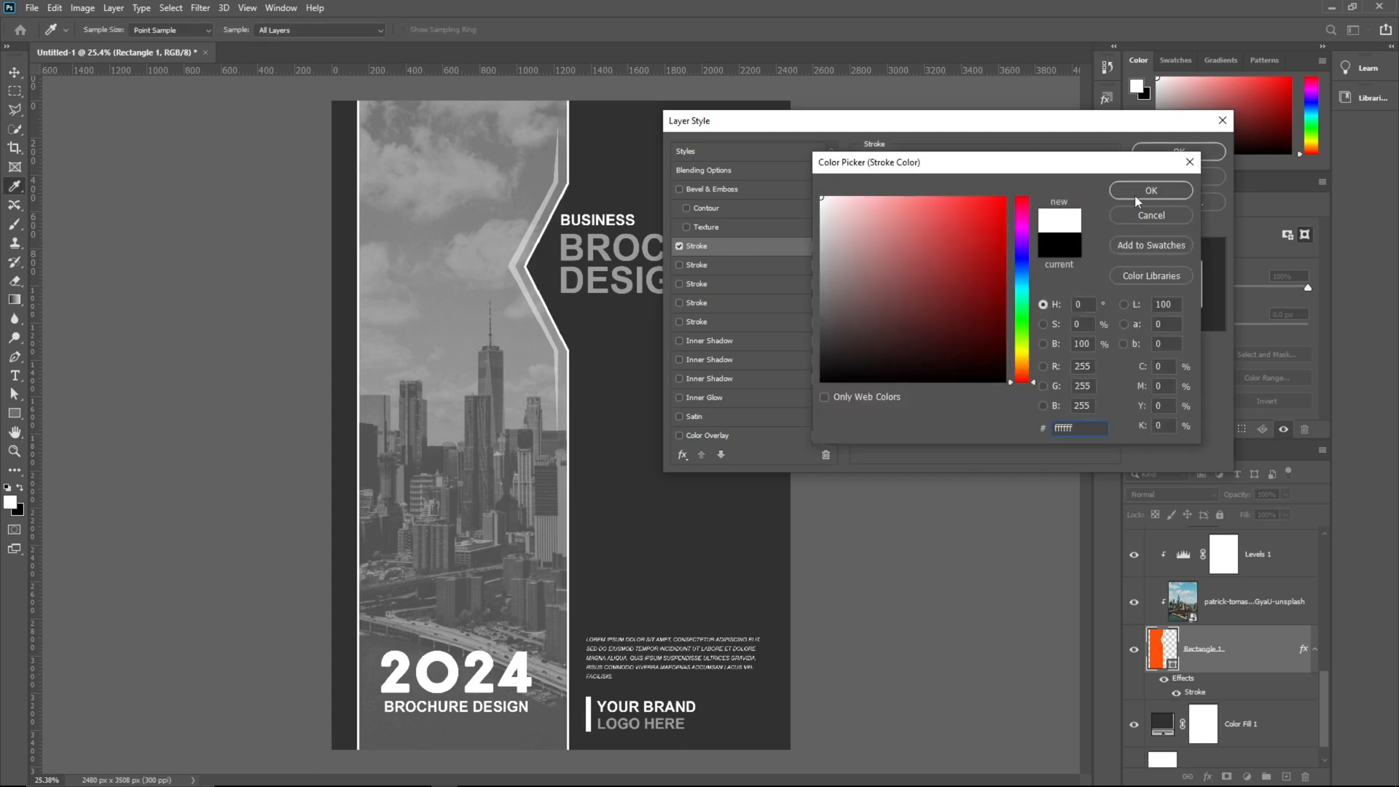
pyautogui.click(1135, 193)
# - Set the notched rectangle's stroke size to 7 px
pyautogui.press('Down')
pyautogui.press('Down')
pyautogui.press('Down')
pyautogui.press('Down')
pyautogui.press('Down')
pyautogui.press('Down')
pyautogui.press('Down')
pyautogui.press('Up')
# - Add a black drop shadow to the notched photo rectangle with 67% opacity, 113° angle, 34 px distance and 59 px size
pyautogui.scroll(-3, 763, 300)
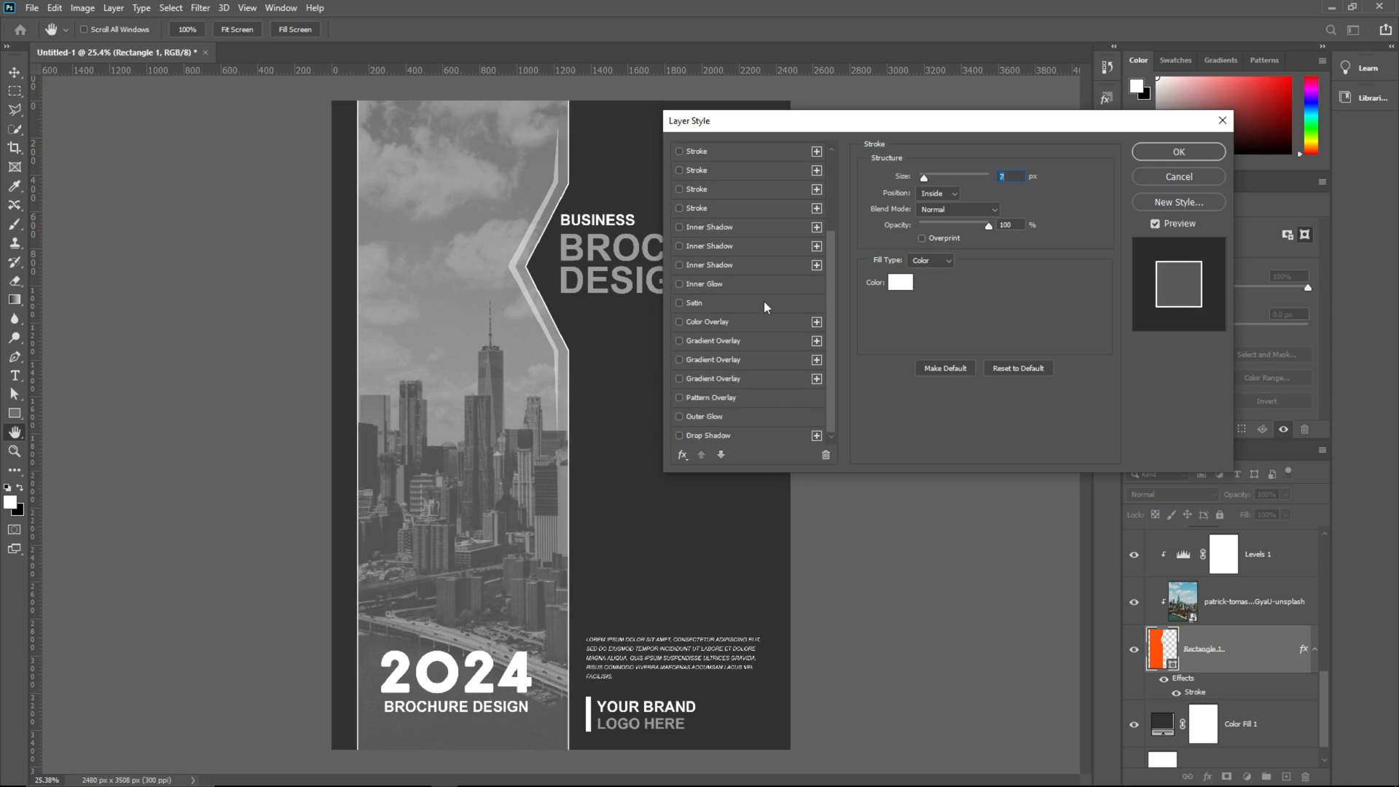
pyautogui.click(679, 435)
pyautogui.click(728, 434)
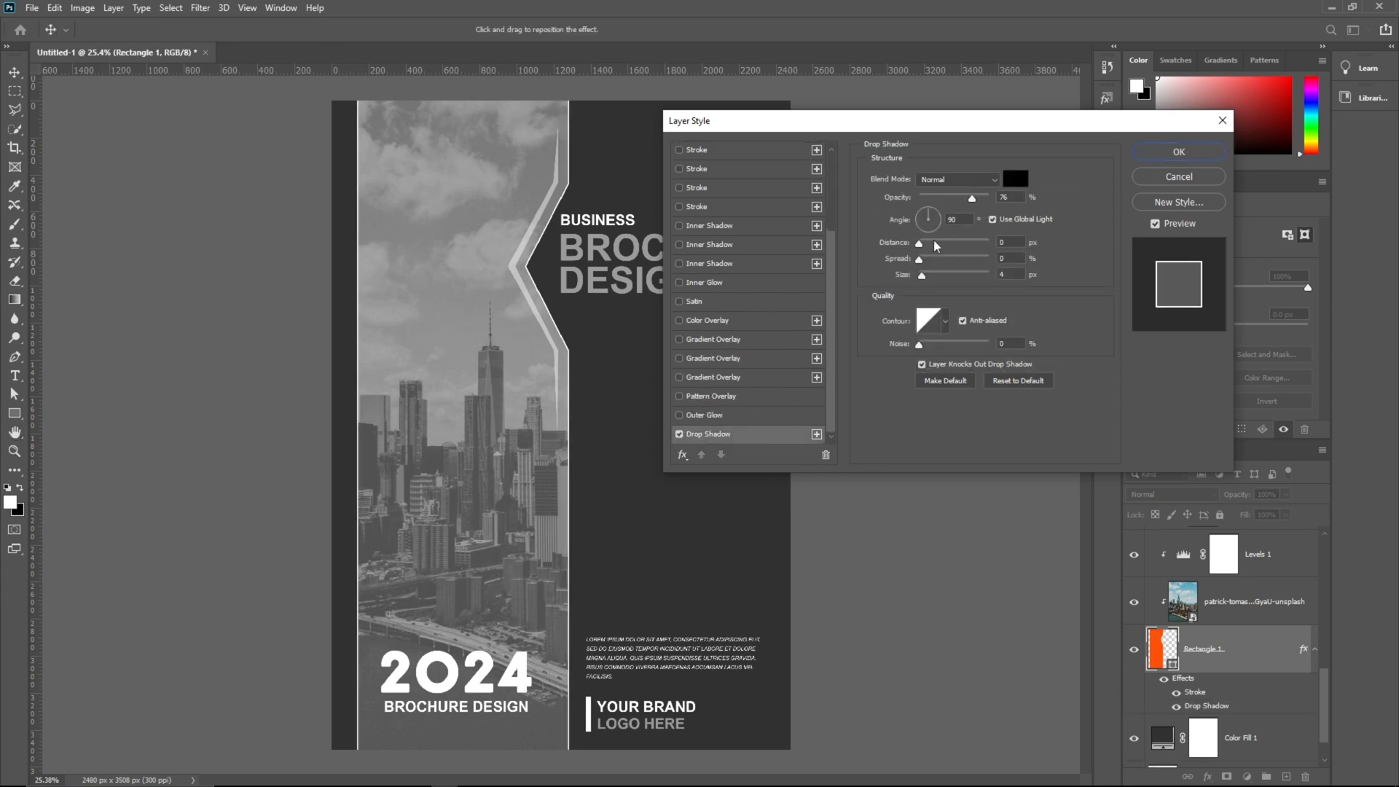
pyautogui.moveTo(920, 245); pyautogui.dragTo(923, 208)
pyautogui.moveTo(921, 275); pyautogui.dragTo(942, 280)
pyautogui.moveTo(971, 199); pyautogui.dragTo(973, 203)
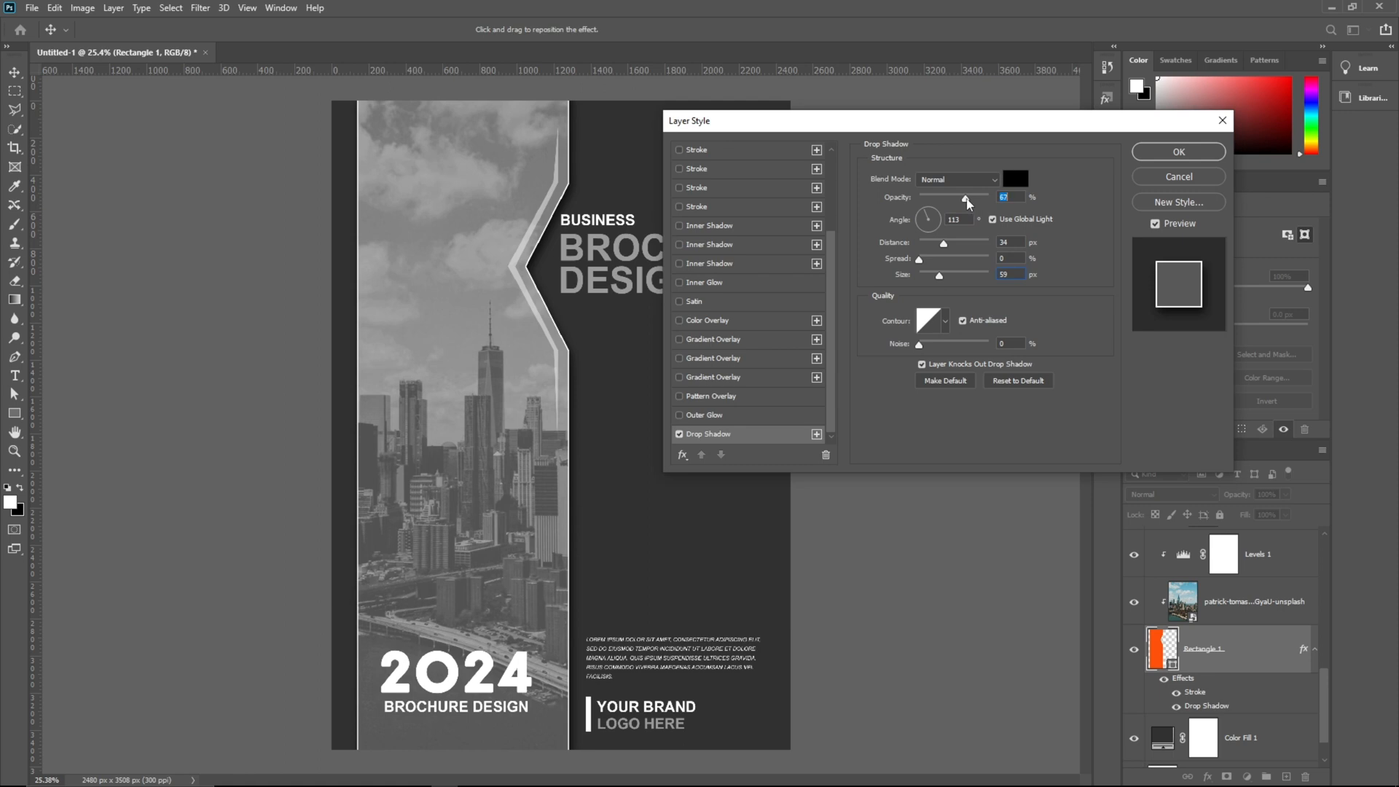
pyautogui.click(1161, 153)
# - Enable a drop shadow on the large grey BROCHURE DESIGN title layer, with no inner shadow active
pyautogui.scroll(5, 1261, 613)
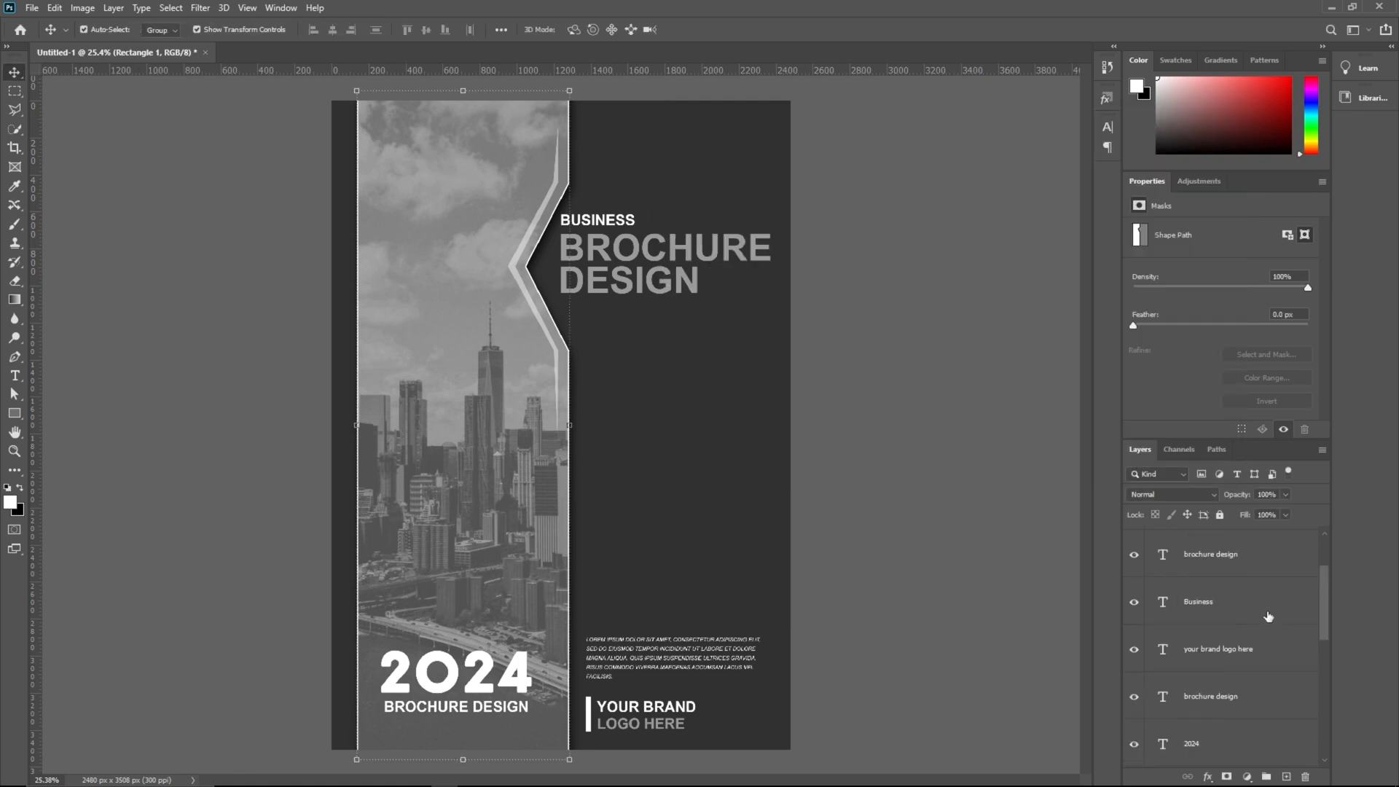
pyautogui.scroll(-1, 1261, 613)
pyautogui.doubleClick(1261, 600)
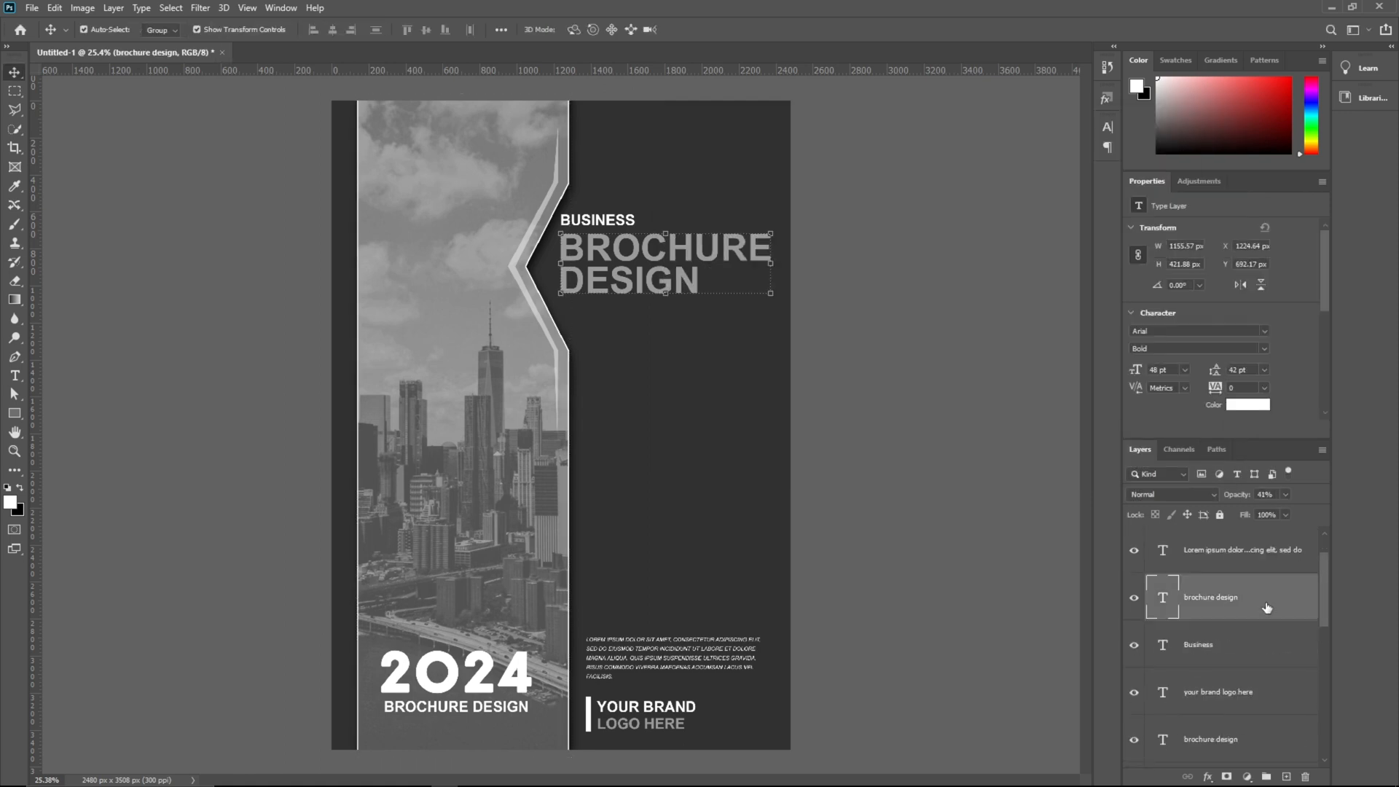
pyautogui.moveTo(875, 120); pyautogui.dragTo(991, 113)
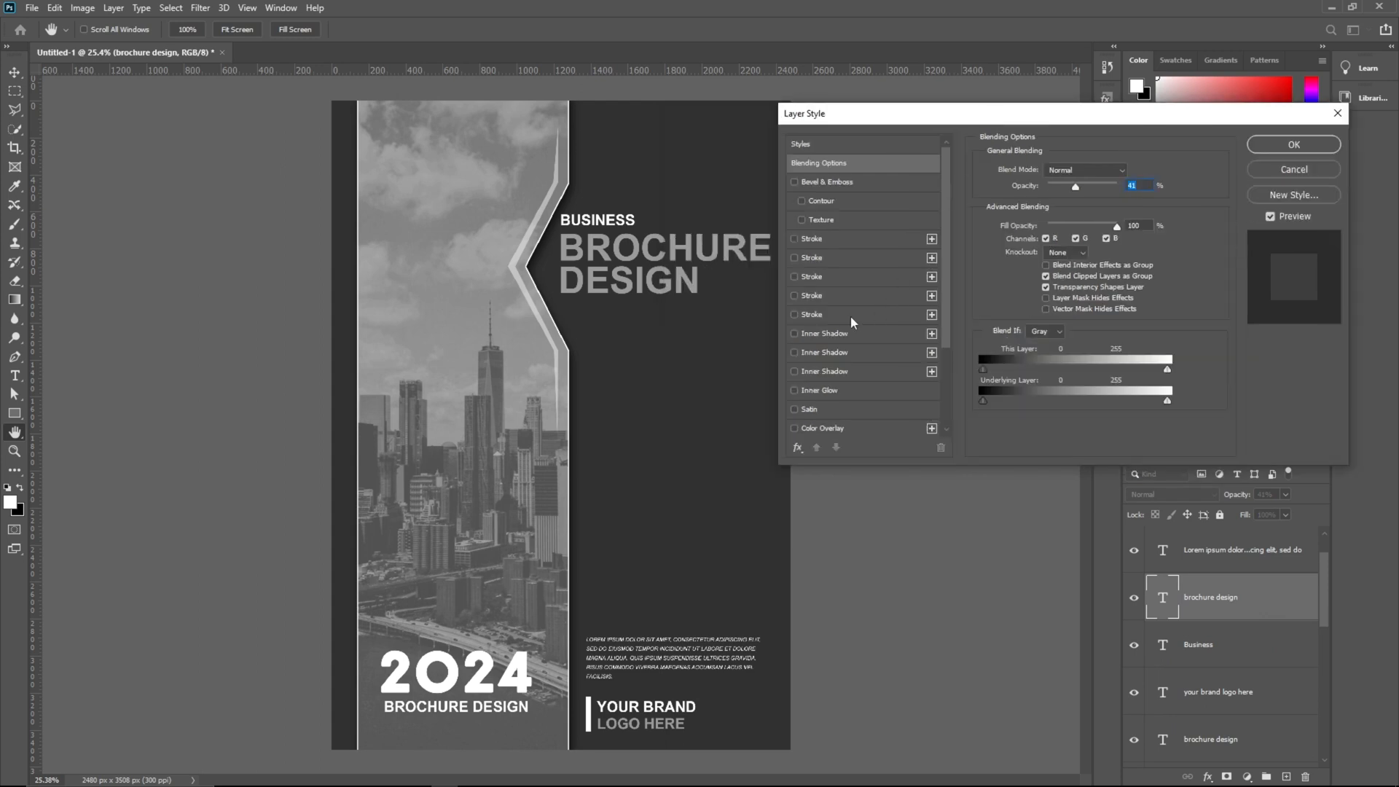
pyautogui.scroll(-1, 850, 322)
pyautogui.click(794, 314)
pyautogui.click(794, 314)
pyautogui.click(794, 333)
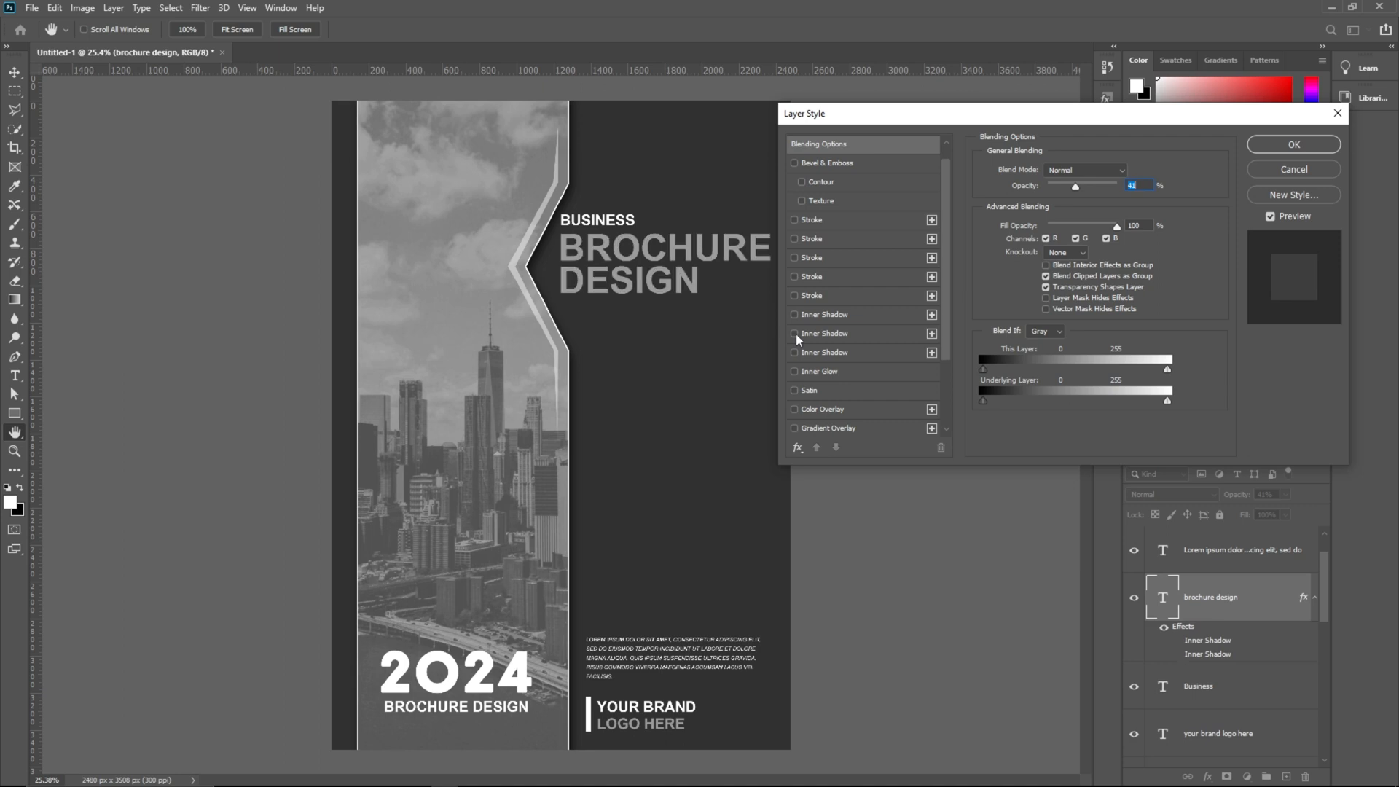
pyautogui.scroll(-5, 796, 334)
pyautogui.click(794, 426)
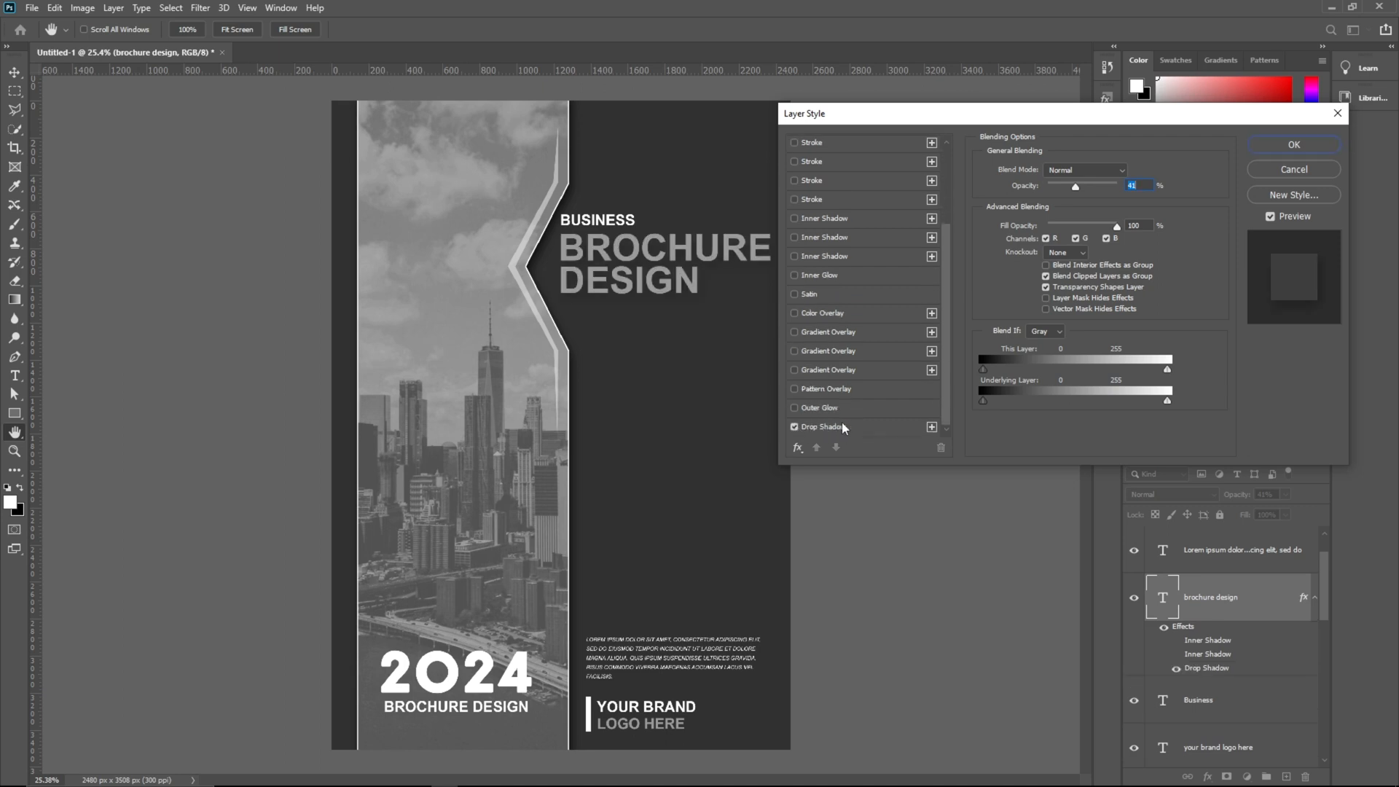
# - Set the title's drop shadow to 11 px distance and 9 px size
pyautogui.click(831, 427)
pyautogui.moveTo(1063, 236); pyautogui.dragTo(1041, 237)
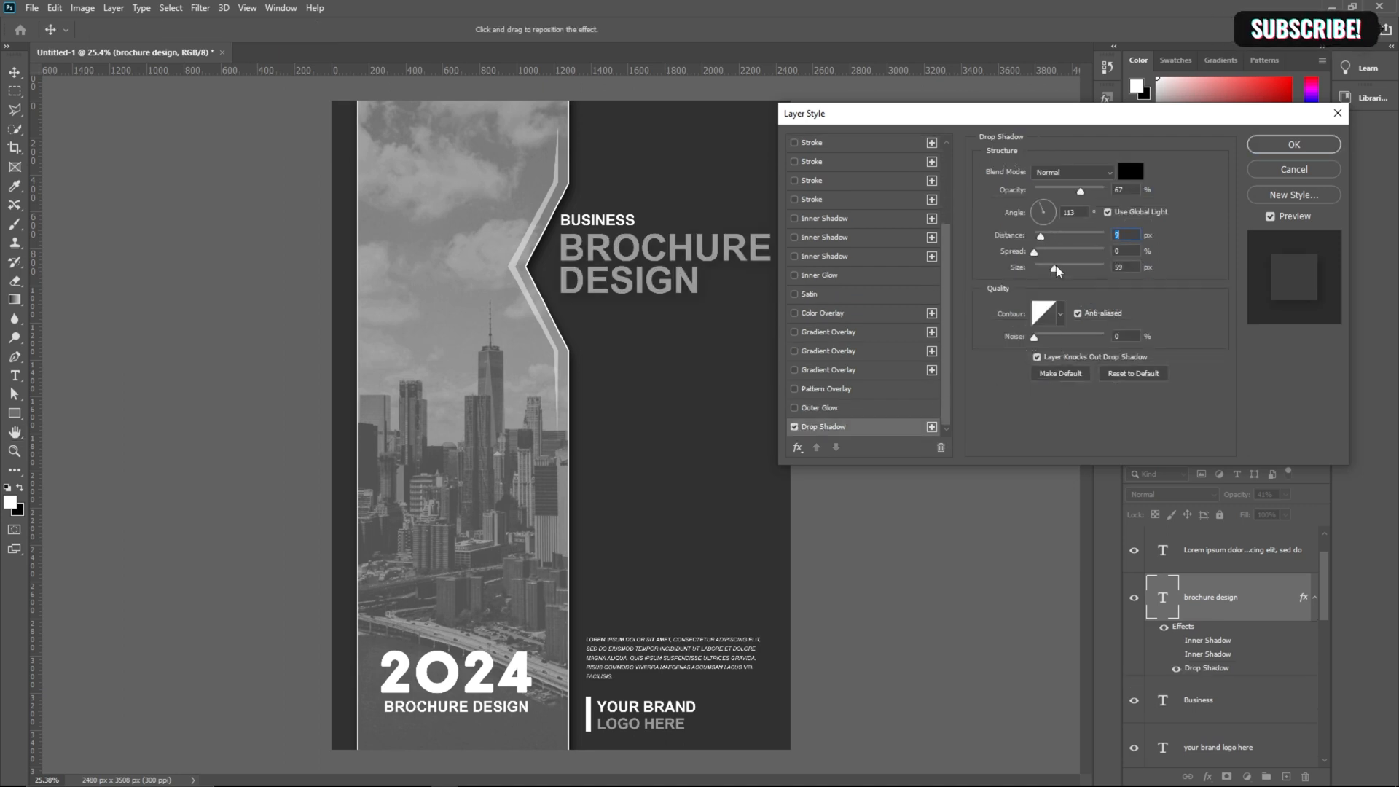
pyautogui.moveTo(1042, 268); pyautogui.dragTo(1041, 269)
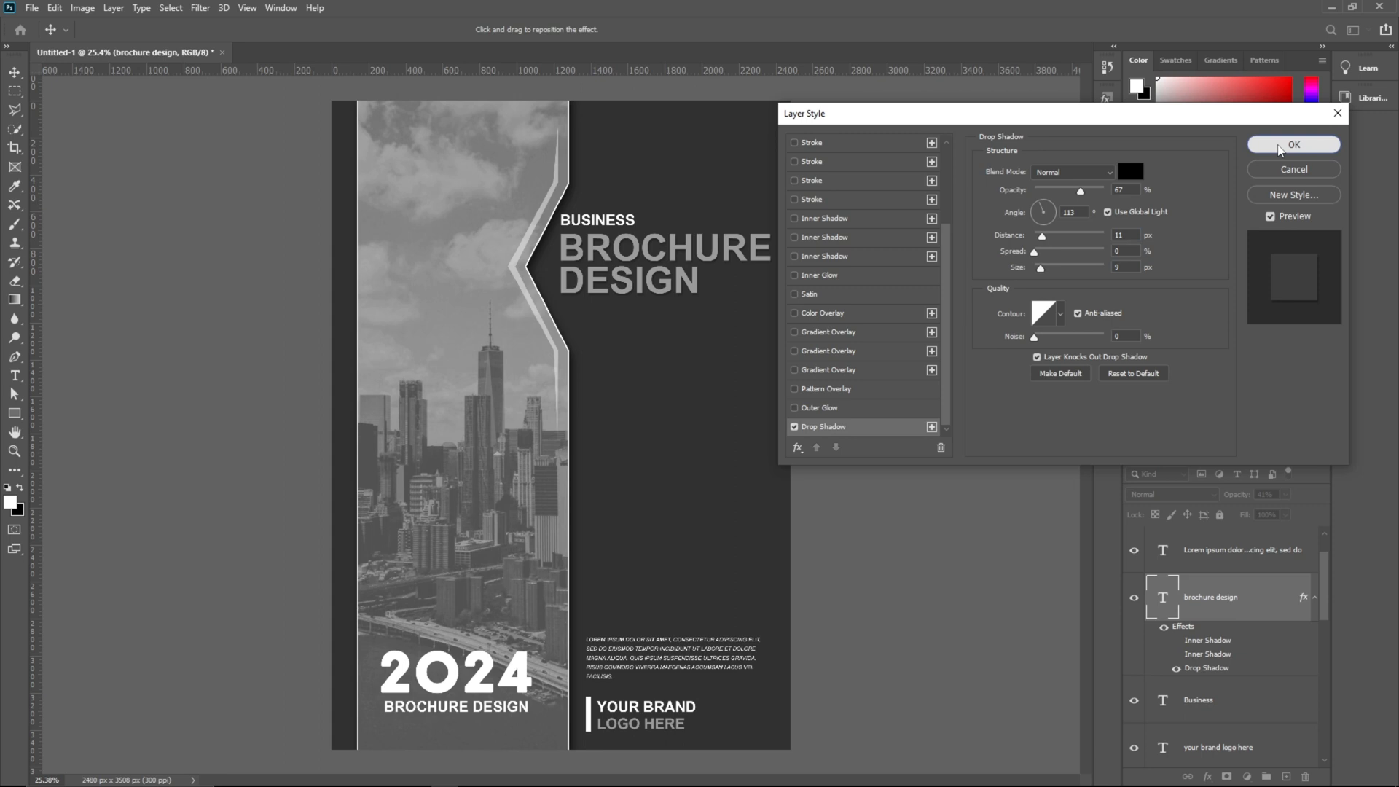
pyautogui.click(1293, 144)
# - Copy the title's drop shadow to the other text layers, including Business and your brand logo here, and deselect the layers
pyautogui.moveTo(1215, 643); pyautogui.dragTo(1277, 565)
pyautogui.moveTo(1247, 667); pyautogui.dragTo(1234, 708)
pyautogui.scroll(-1, 1233, 707)
pyautogui.moveTo(1223, 647); pyautogui.dragTo(1228, 684)
pyautogui.scroll(-1, 1229, 690)
pyautogui.scroll(-1, 1223, 681)
pyautogui.moveTo(1221, 630); pyautogui.dragTo(1219, 667)
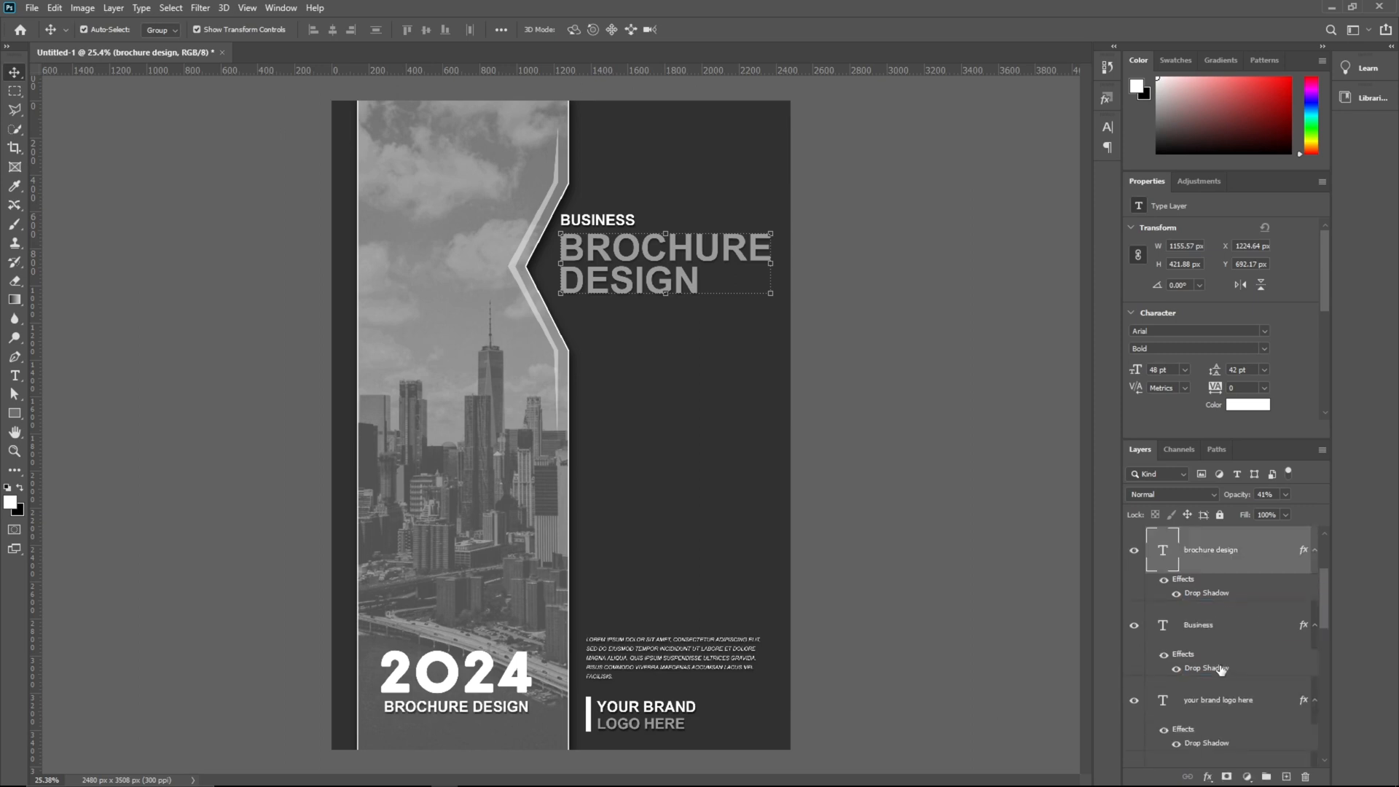
pyautogui.click(1038, 665)
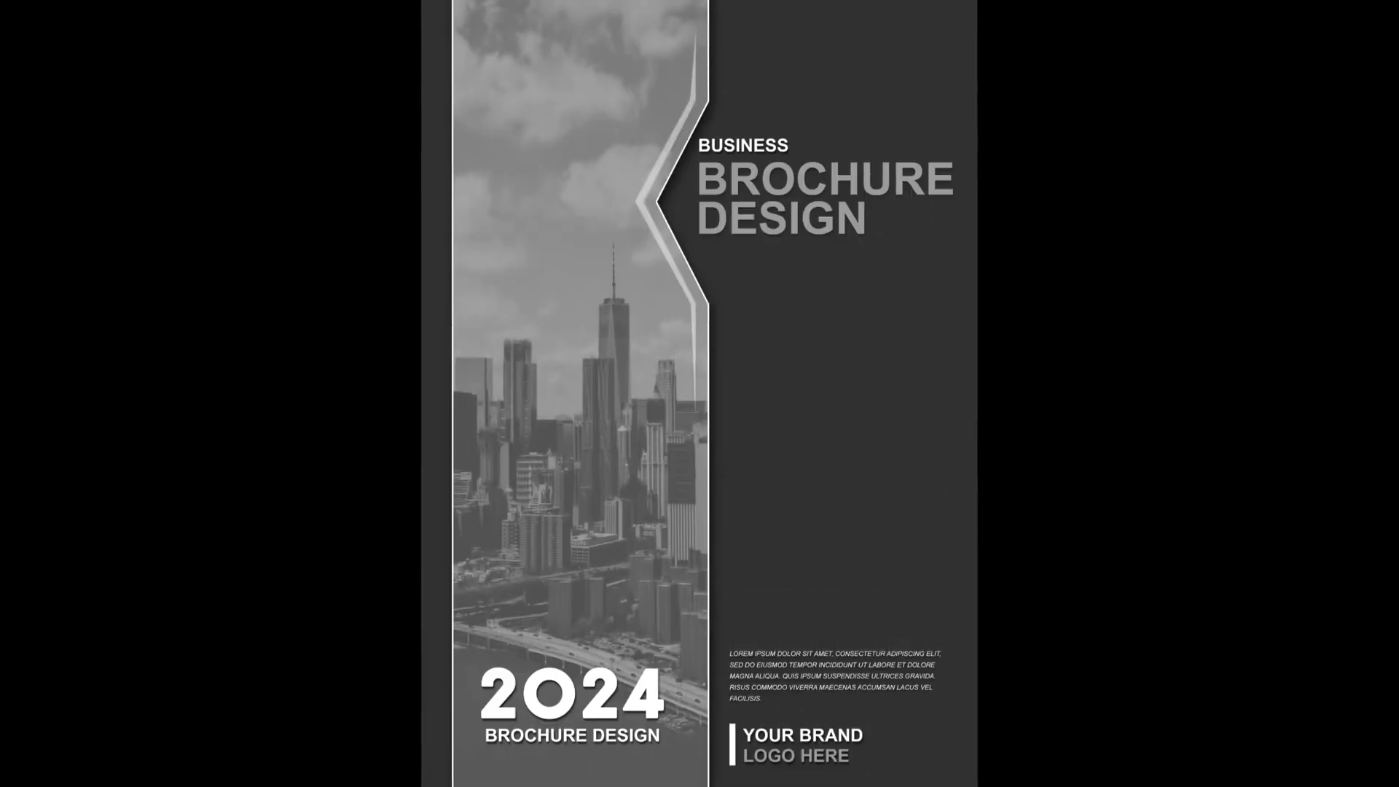